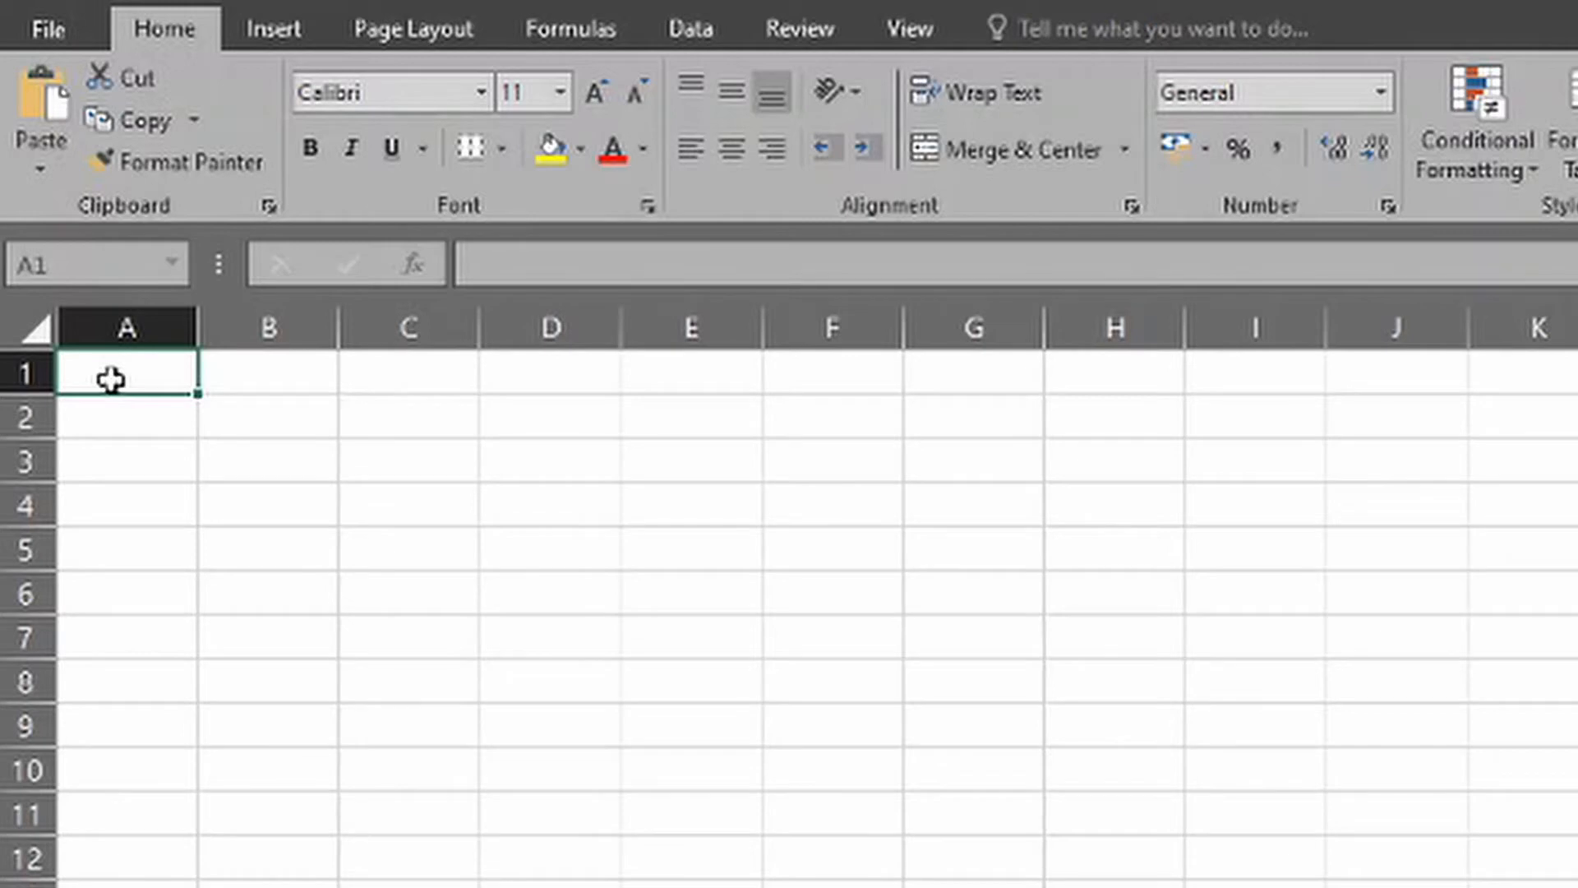
Step: Move the active cell along row 1 to G1 and return it to A1
{"action": "key", "text": "Right"}
{"action": "key", "text": "Right"}
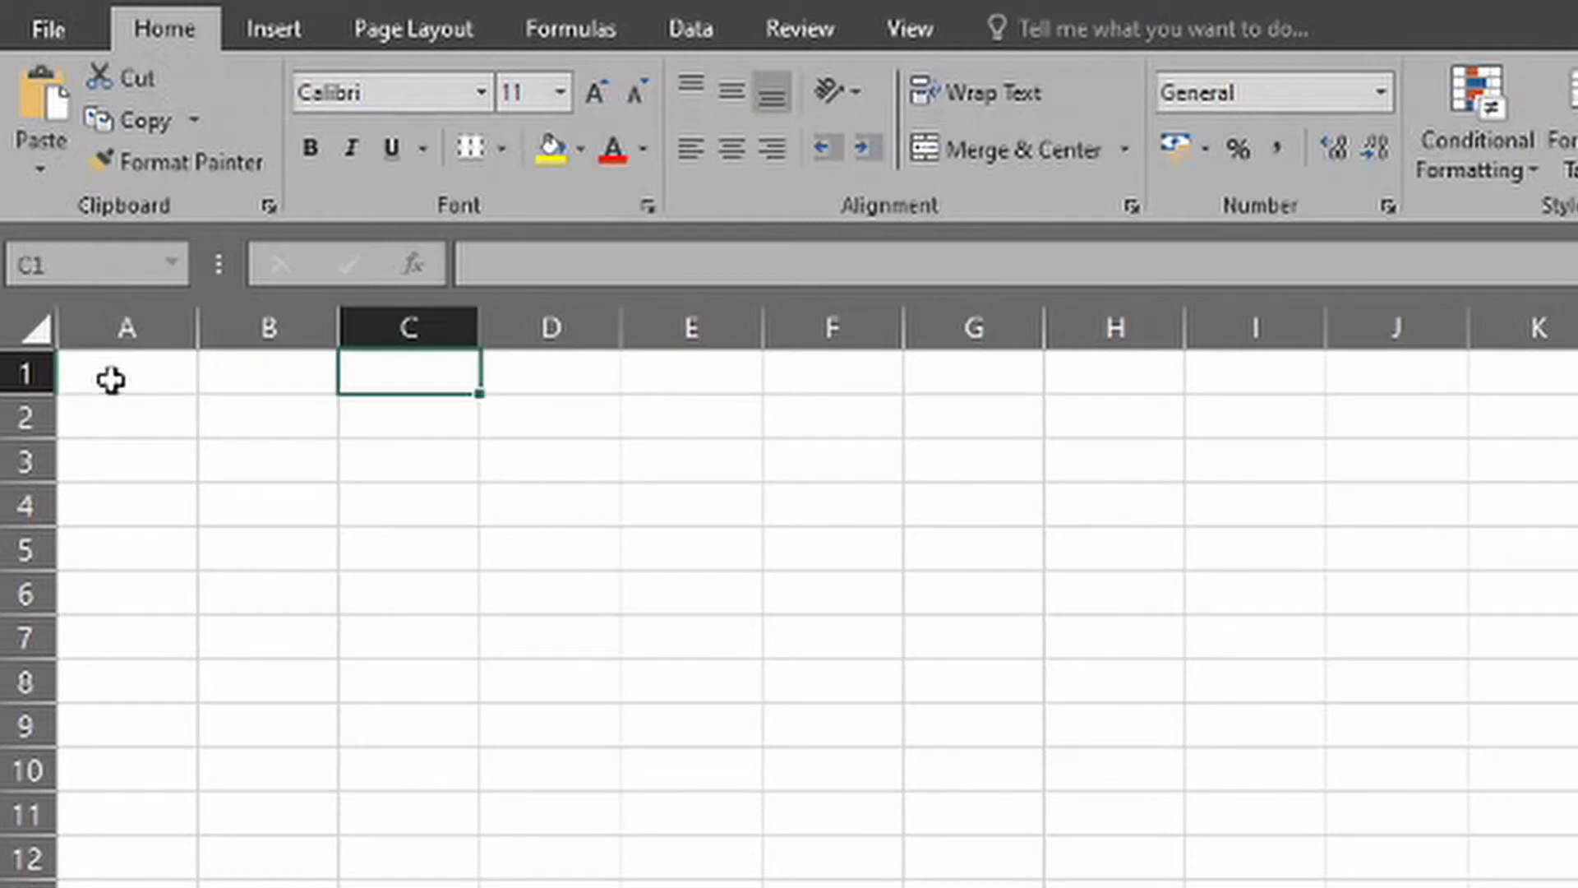
{"action": "key", "text": "Right"}
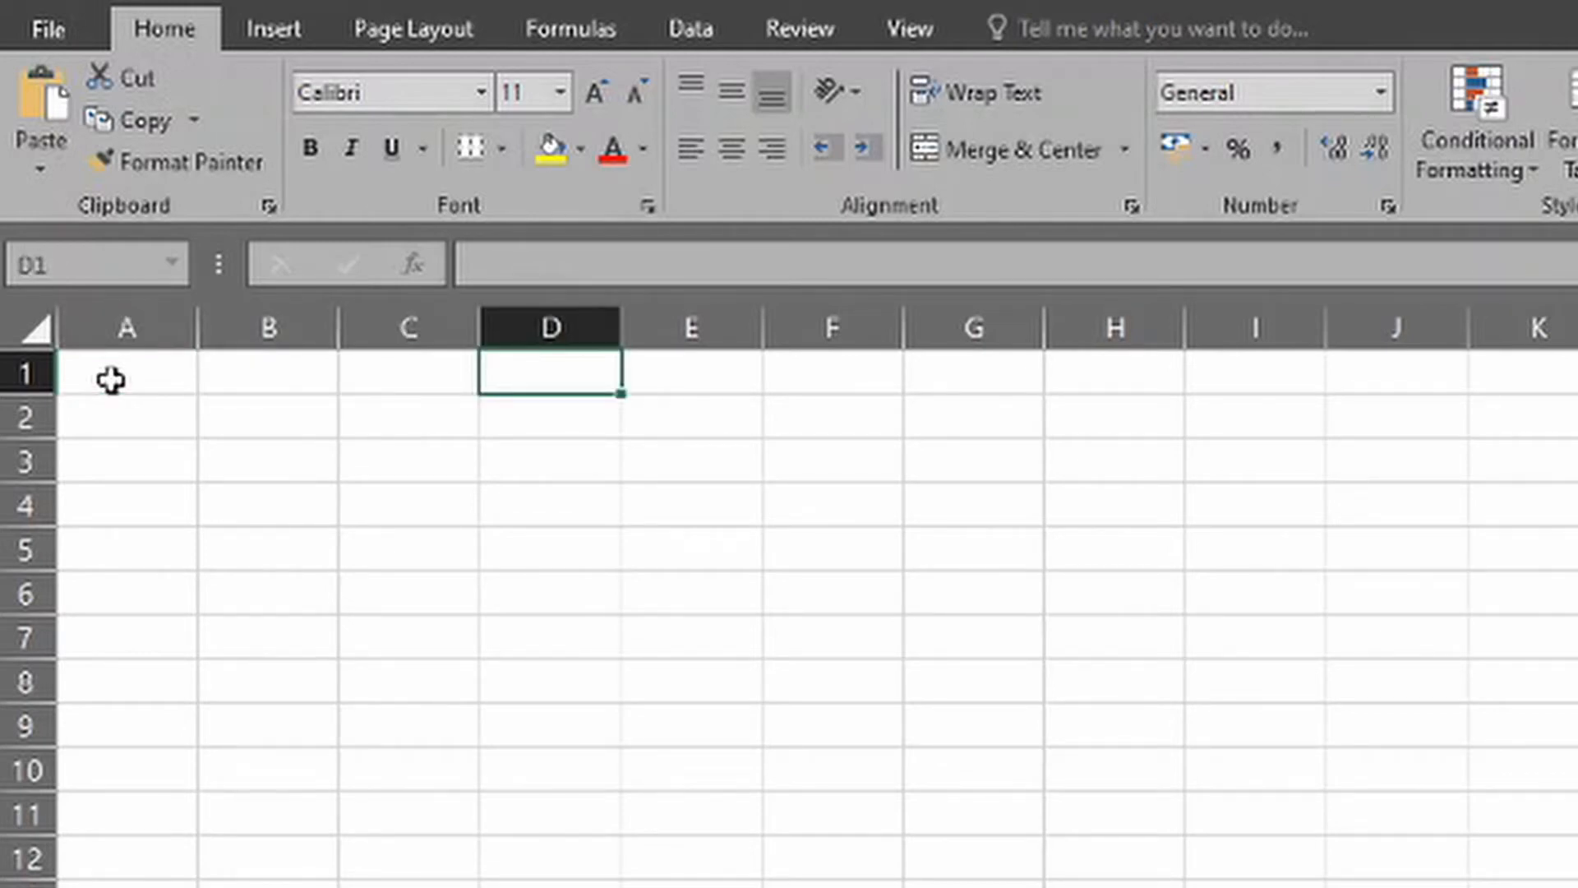
{"action": "key", "text": "Right"}
{"action": "key", "text": "Right"}
{"action": "key", "text": "Right"}
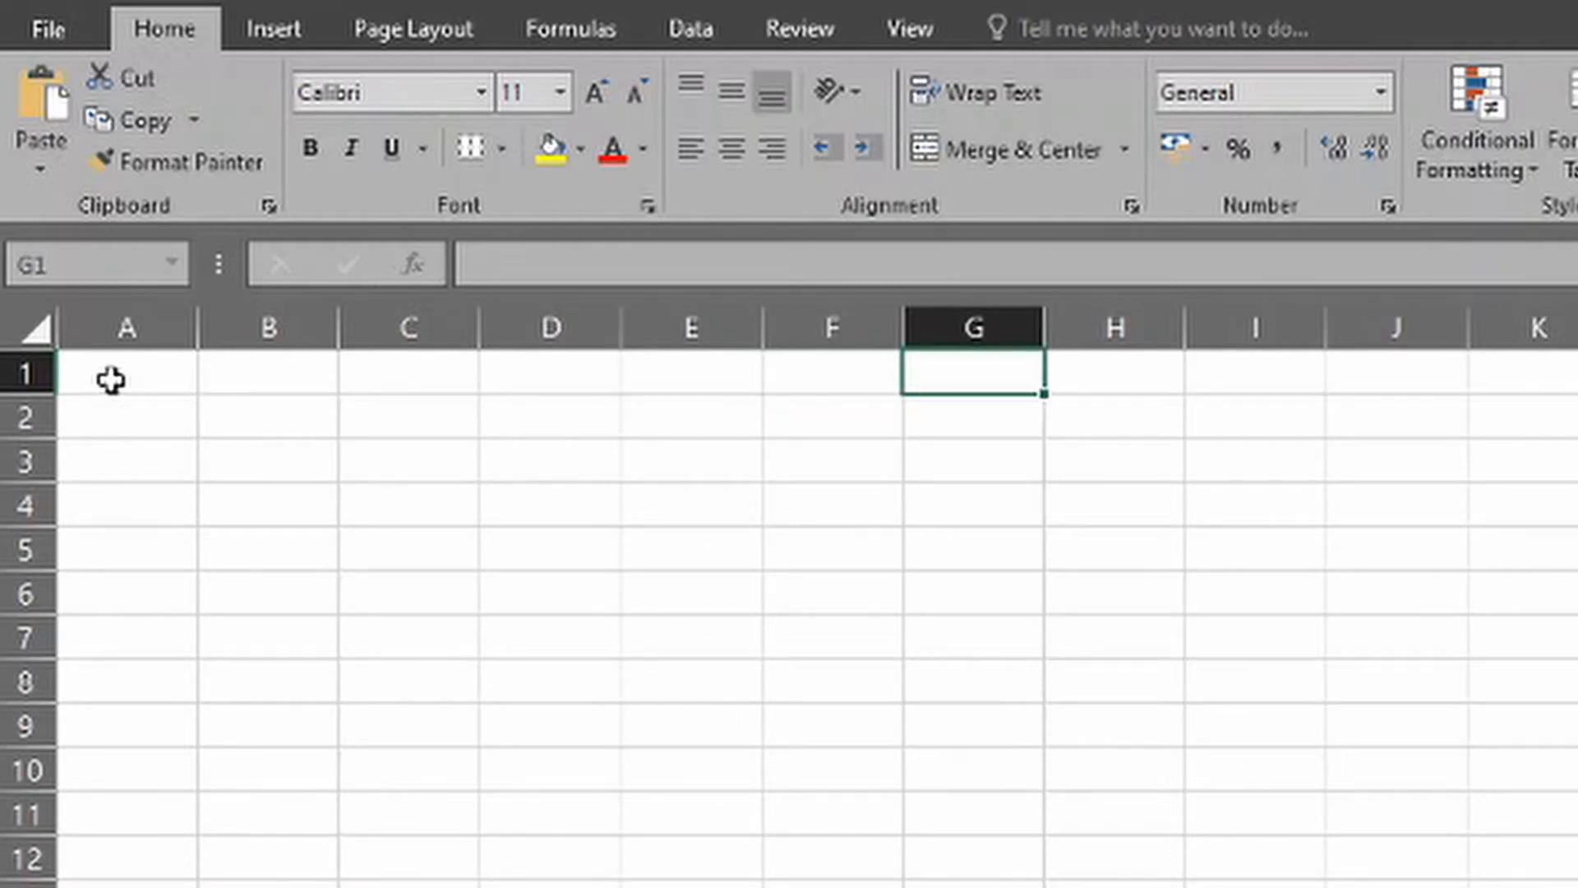
{"action": "key", "text": "Left"}
{"action": "key", "text": "Left"}
{"action": "key", "text": "Left"}
{"action": "key", "text": "Left"}
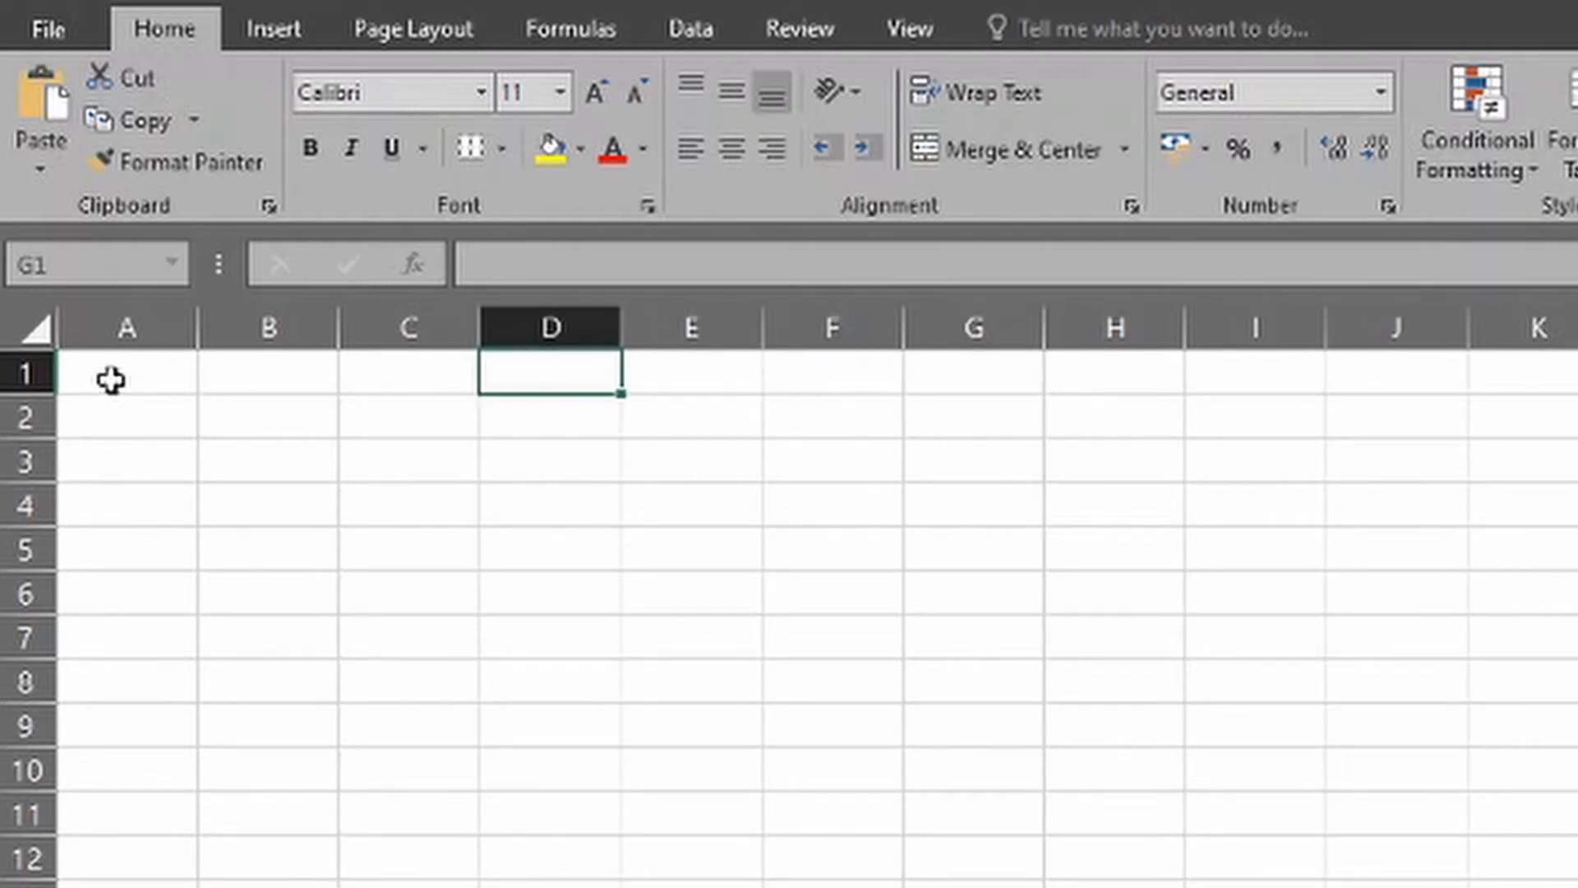
{"action": "key", "text": "Left"}
{"action": "key", "text": "Left"}
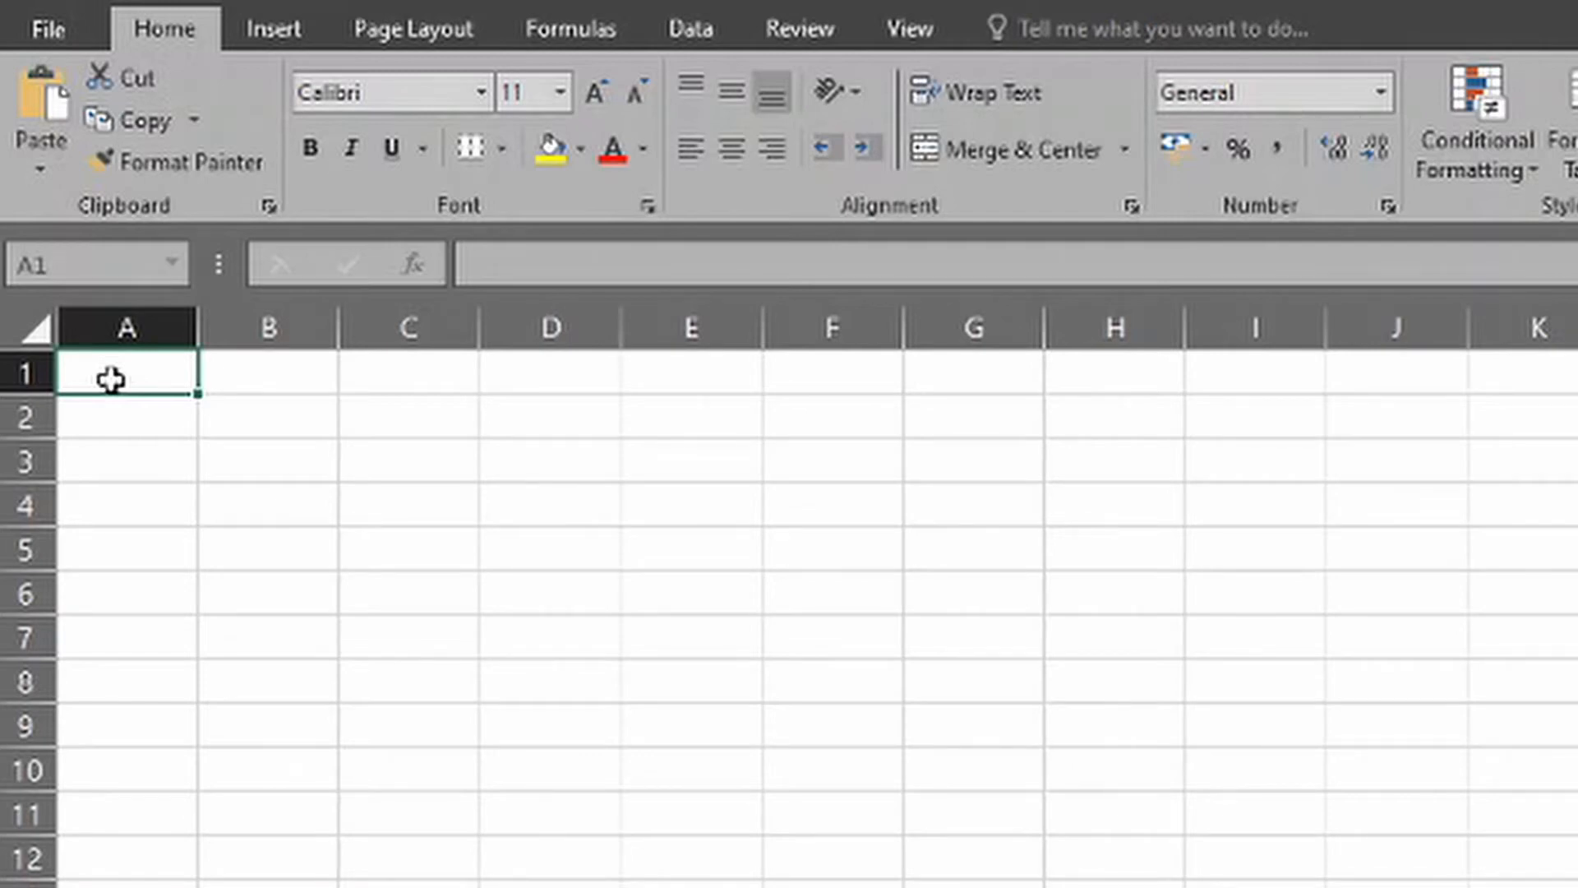
Step: Enter the numbers 1 to 5 across row 1, from A1 to E1
{"action": "type", "text": "1"}
{"action": "key", "text": "Tab"}
{"action": "type", "text": "2"}
{"action": "key", "text": "Tab"}
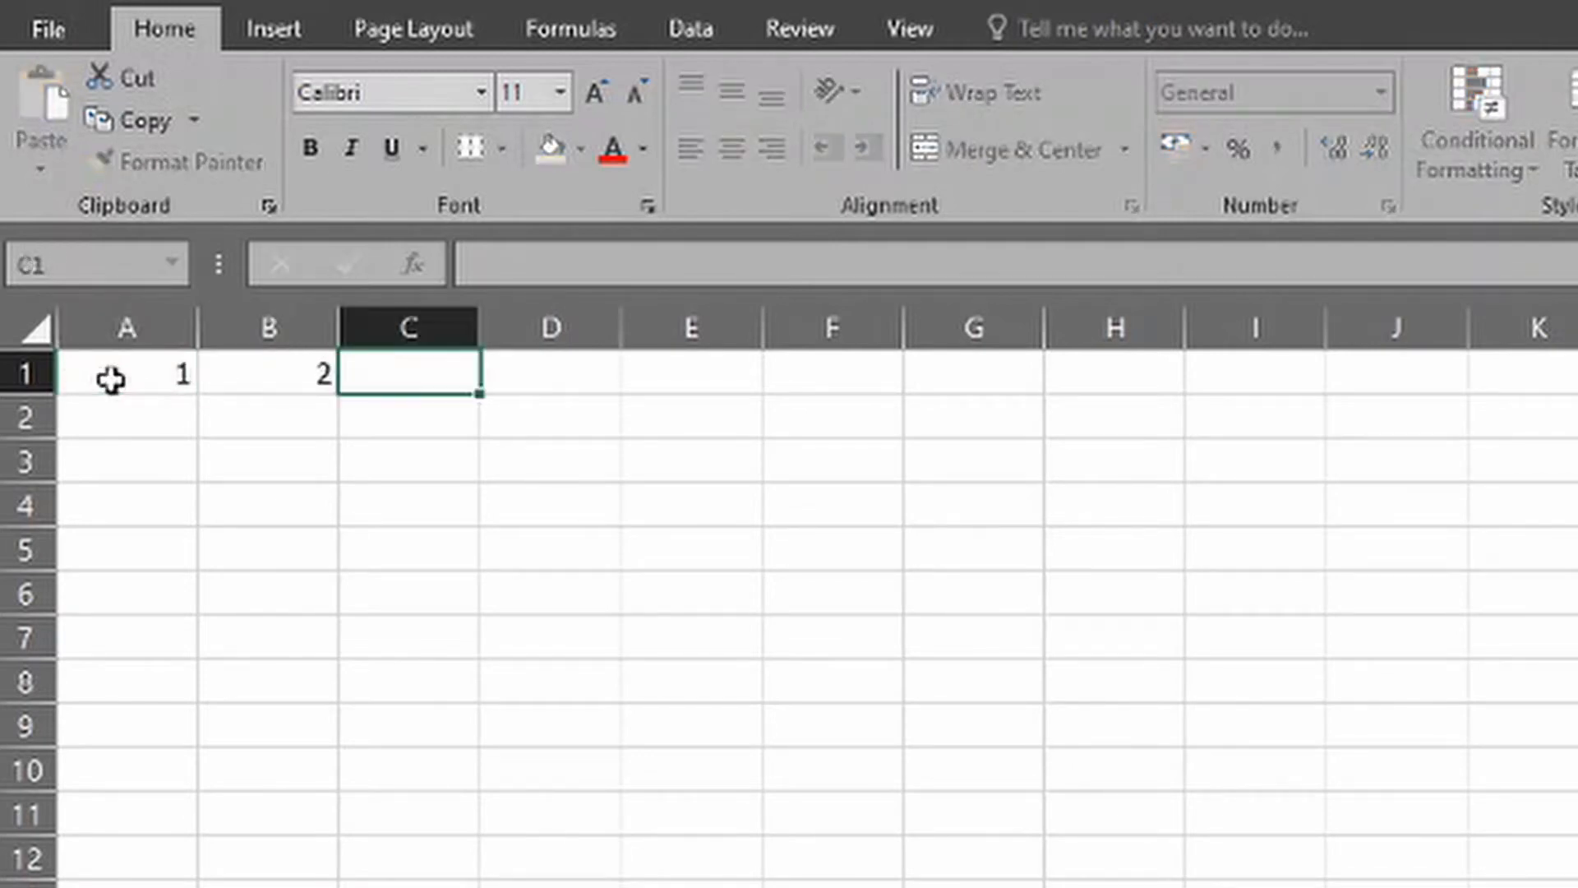
{"action": "type", "text": "3"}
{"action": "key", "text": "Tab"}
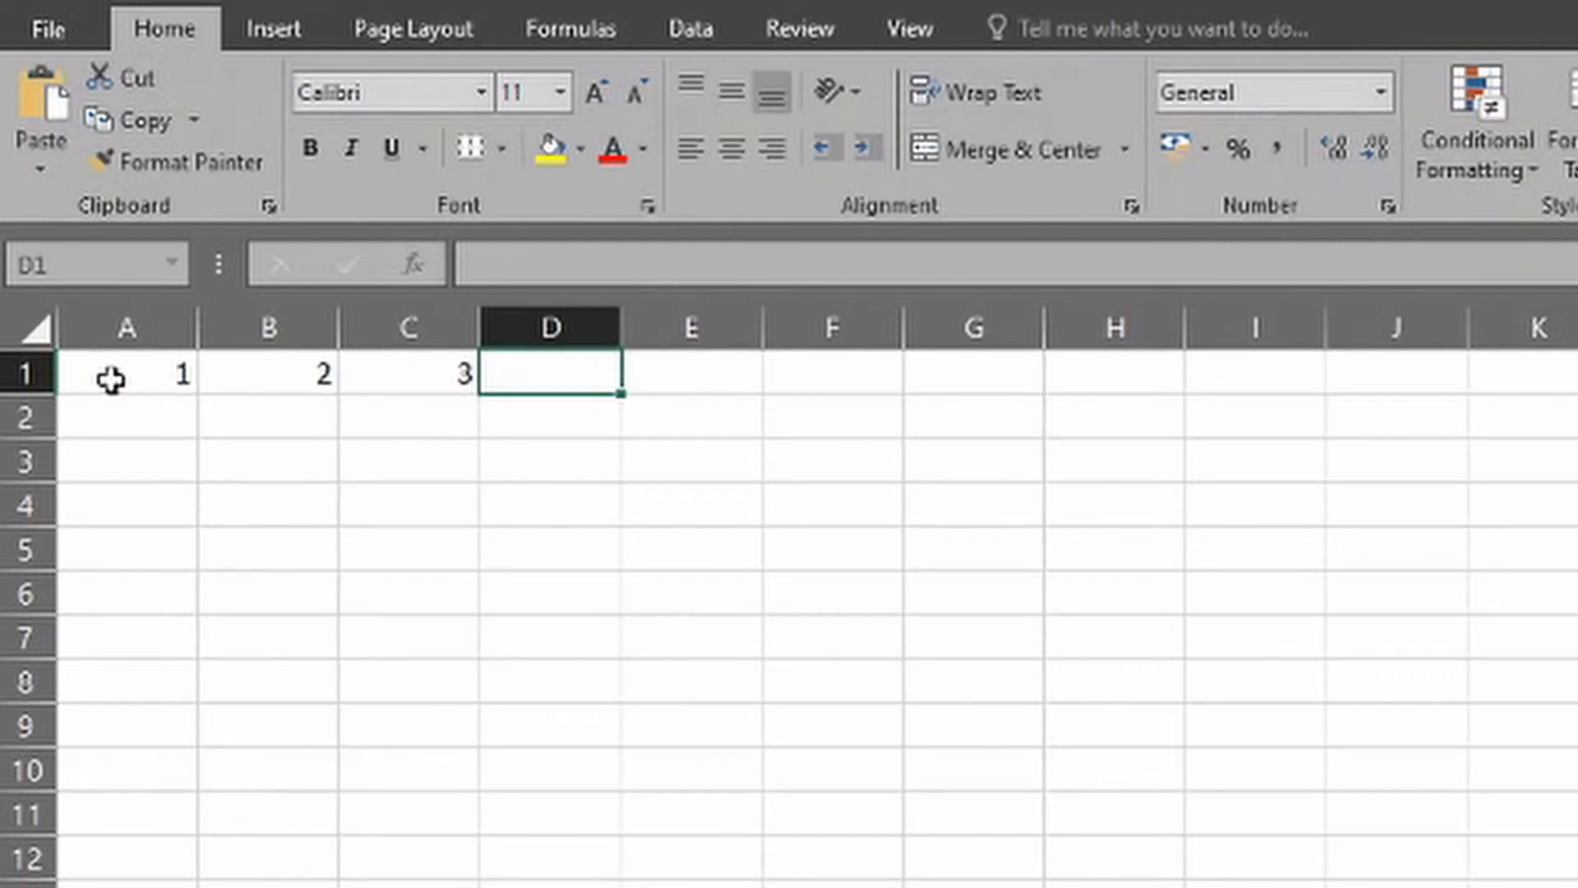
{"action": "type", "text": "4"}
{"action": "key", "text": "Tab"}
{"action": "type", "text": "5"}
{"action": "key", "text": "Tab"}
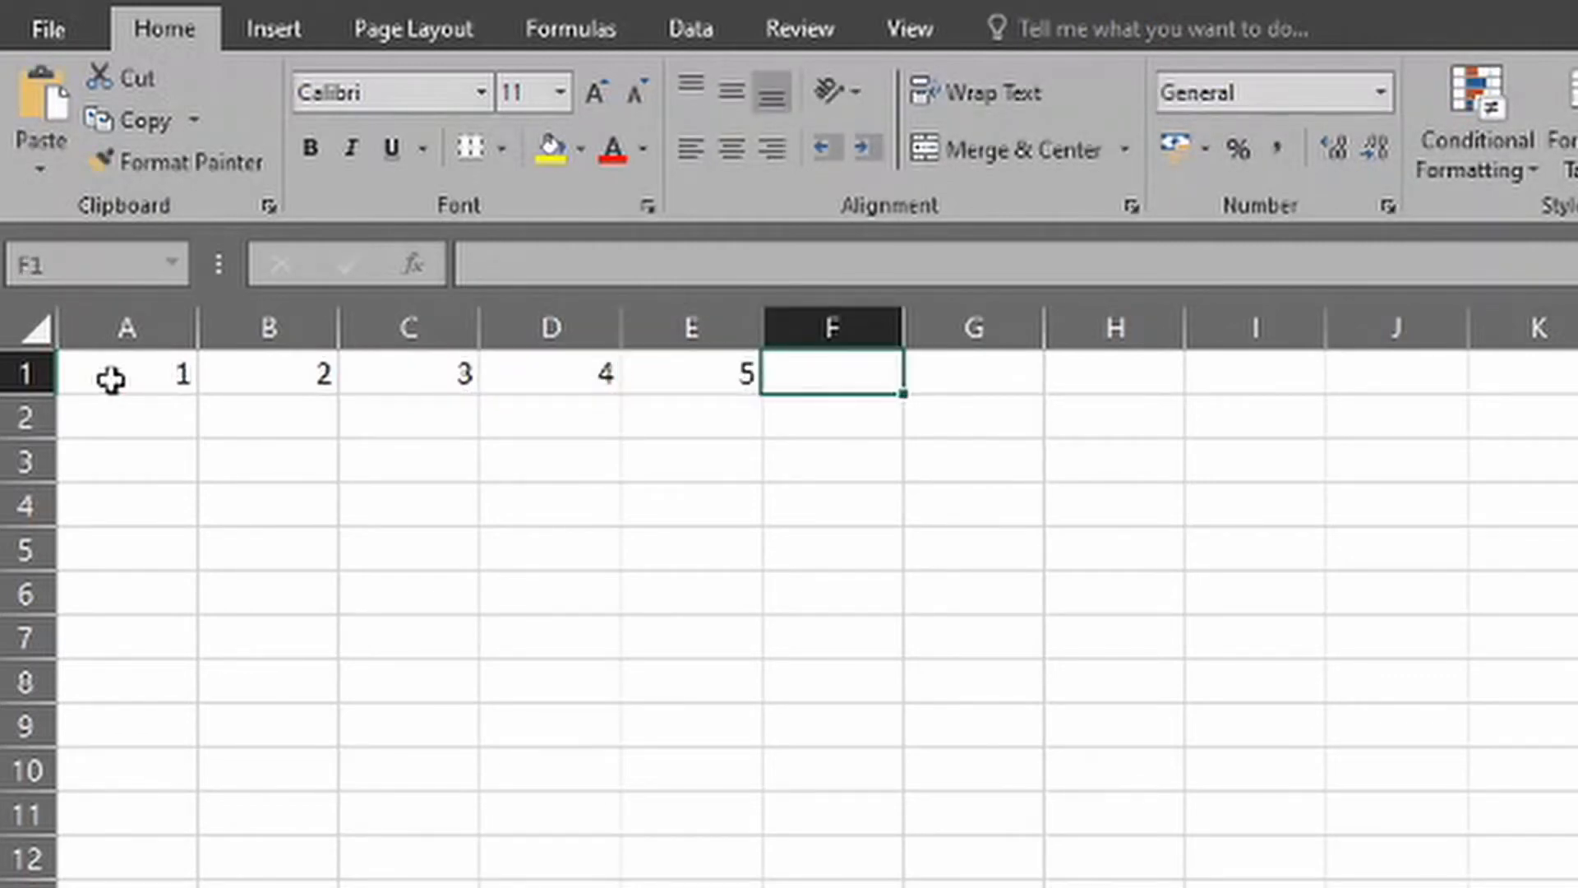
Step: Clear the numbers from row 1 one cell at a time, from E1 back to A1
{"action": "key", "text": "Left"}
{"action": "key", "text": "BackSpace"}
{"action": "key", "text": "Left"}
{"action": "key", "text": "BackSpace"}
{"action": "key", "text": "Left"}
{"action": "key", "text": "BackSpace"}
{"action": "key", "text": "Left"}
{"action": "key", "text": "BackSpace"}
{"action": "key", "text": "Left"}
{"action": "key", "text": "BackSpace"}
{"action": "key", "text": "BackSpace"}
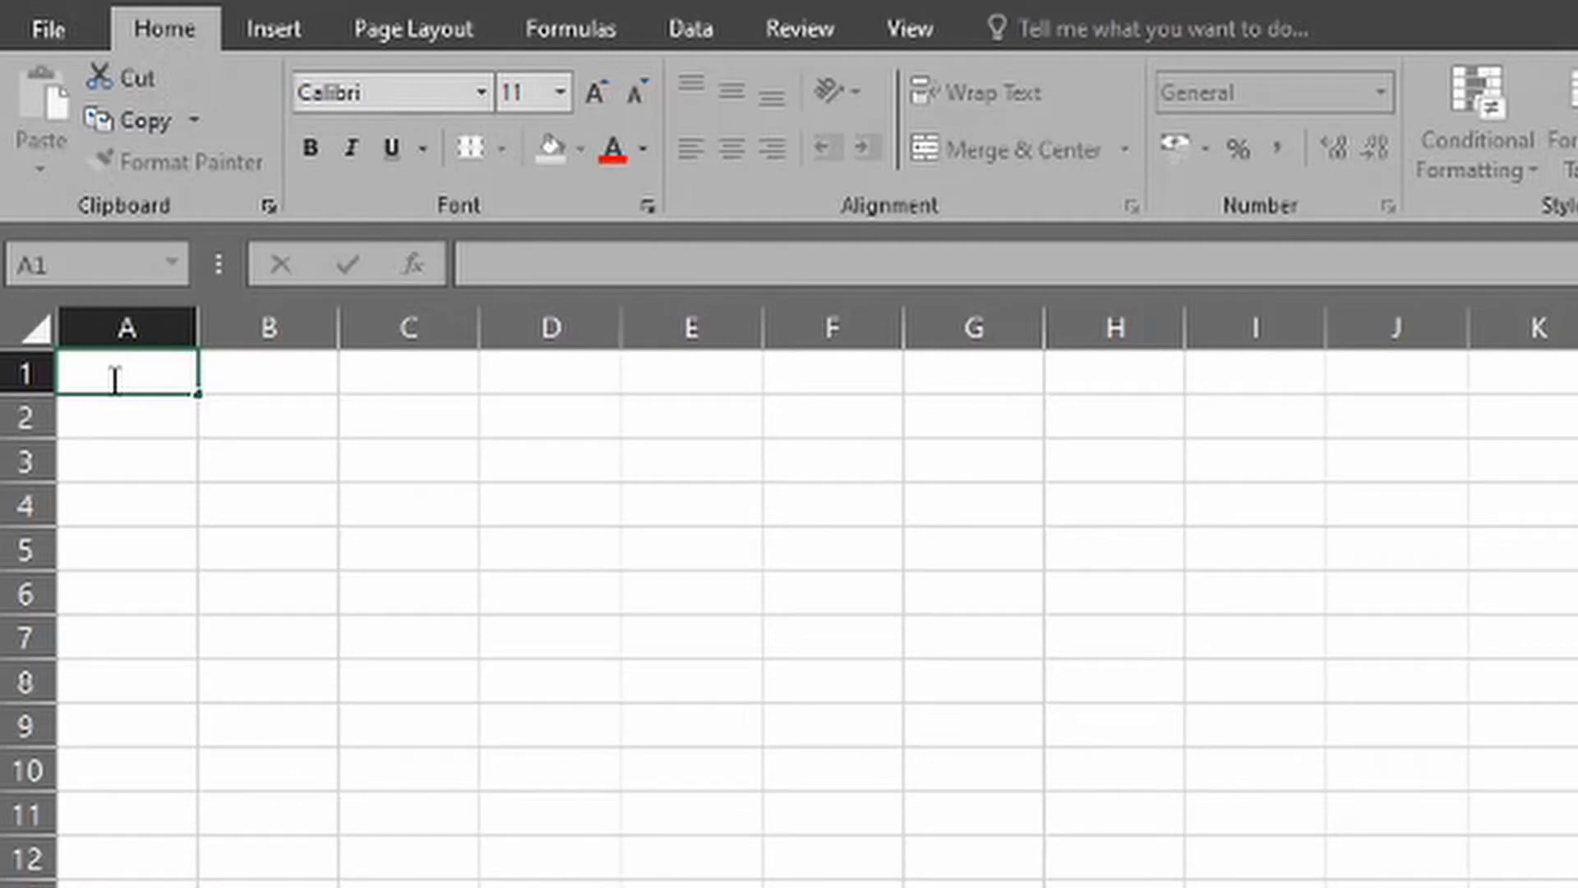
Step: Enter the numbers 1 to 5 down column A, from A1 to A5
{"action": "type", "text": "1"}
{"action": "key", "text": "Return"}
{"action": "type", "text": "2"}
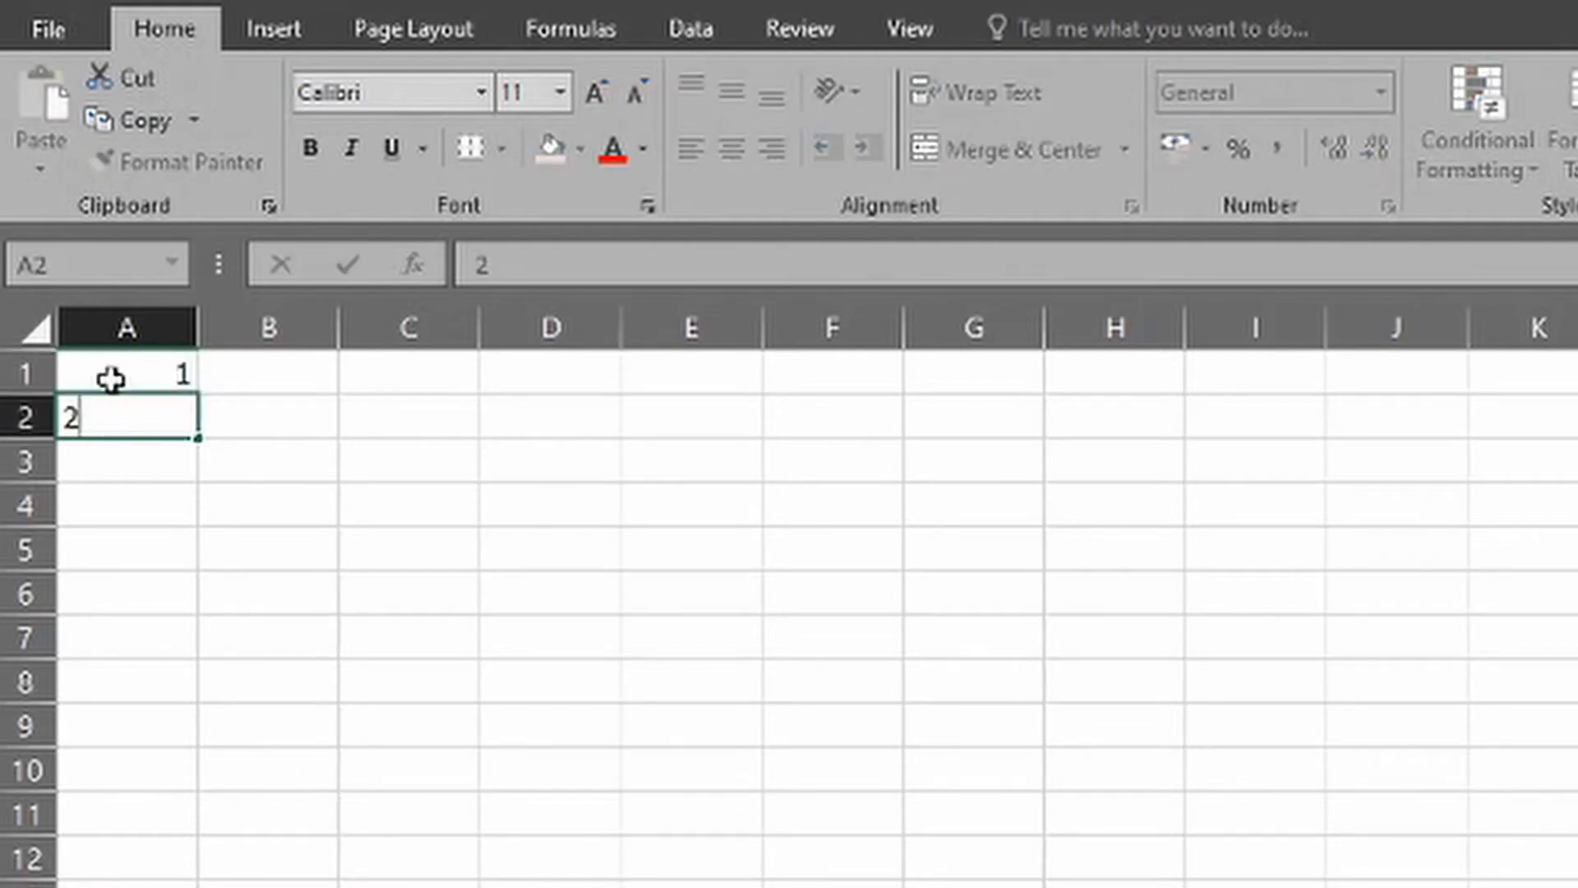
{"action": "key", "text": "Return"}
{"action": "type", "text": "3"}
{"action": "key", "text": "Return"}
{"action": "type", "text": "4"}
{"action": "key", "text": "Return"}
{"action": "type", "text": "5"}
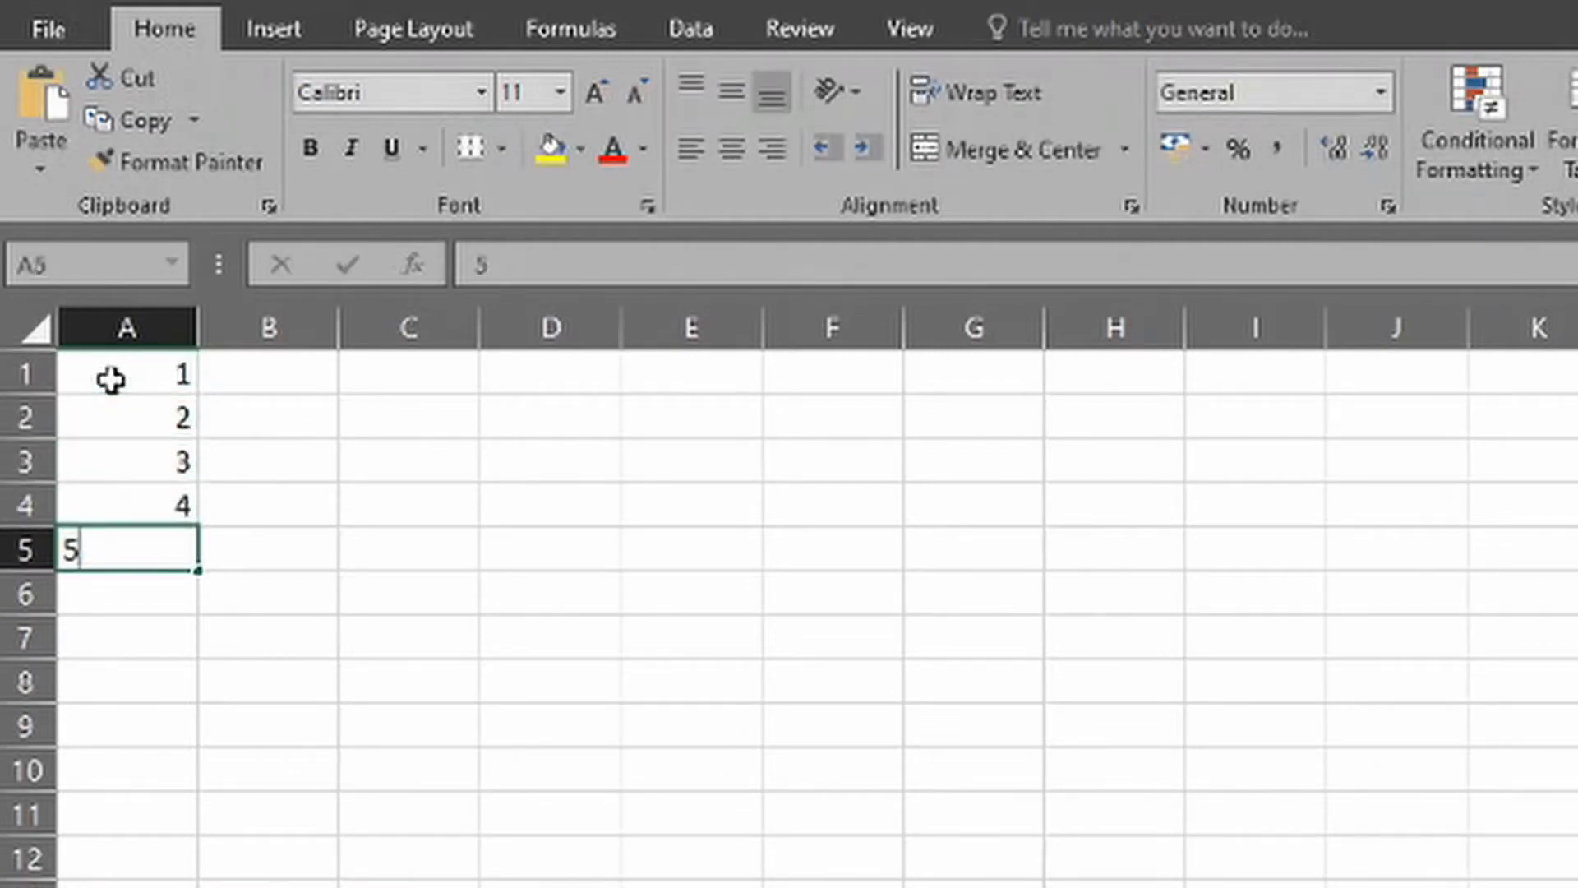
{"action": "key", "text": "Return"}
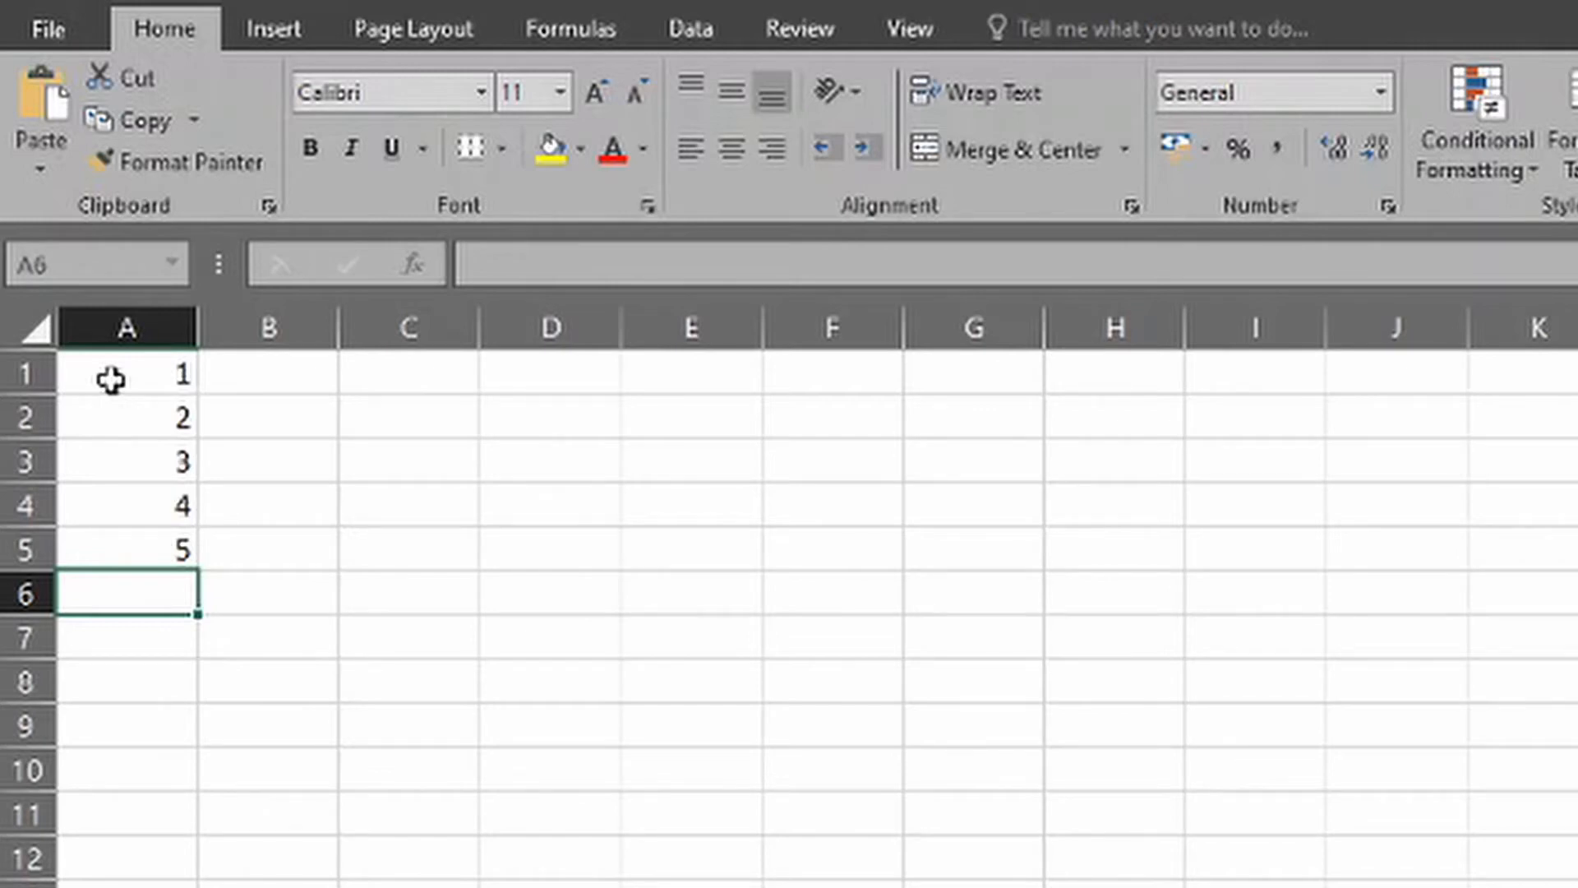
Step: Select the range A1:A5, delete its contents and return to cell A1
{"action": "key", "text": "Up"}
{"action": "key", "text": "Up"}
{"action": "key", "text": "Up"}
{"action": "key", "text": "Up"}
{"action": "key", "text": "Up"}
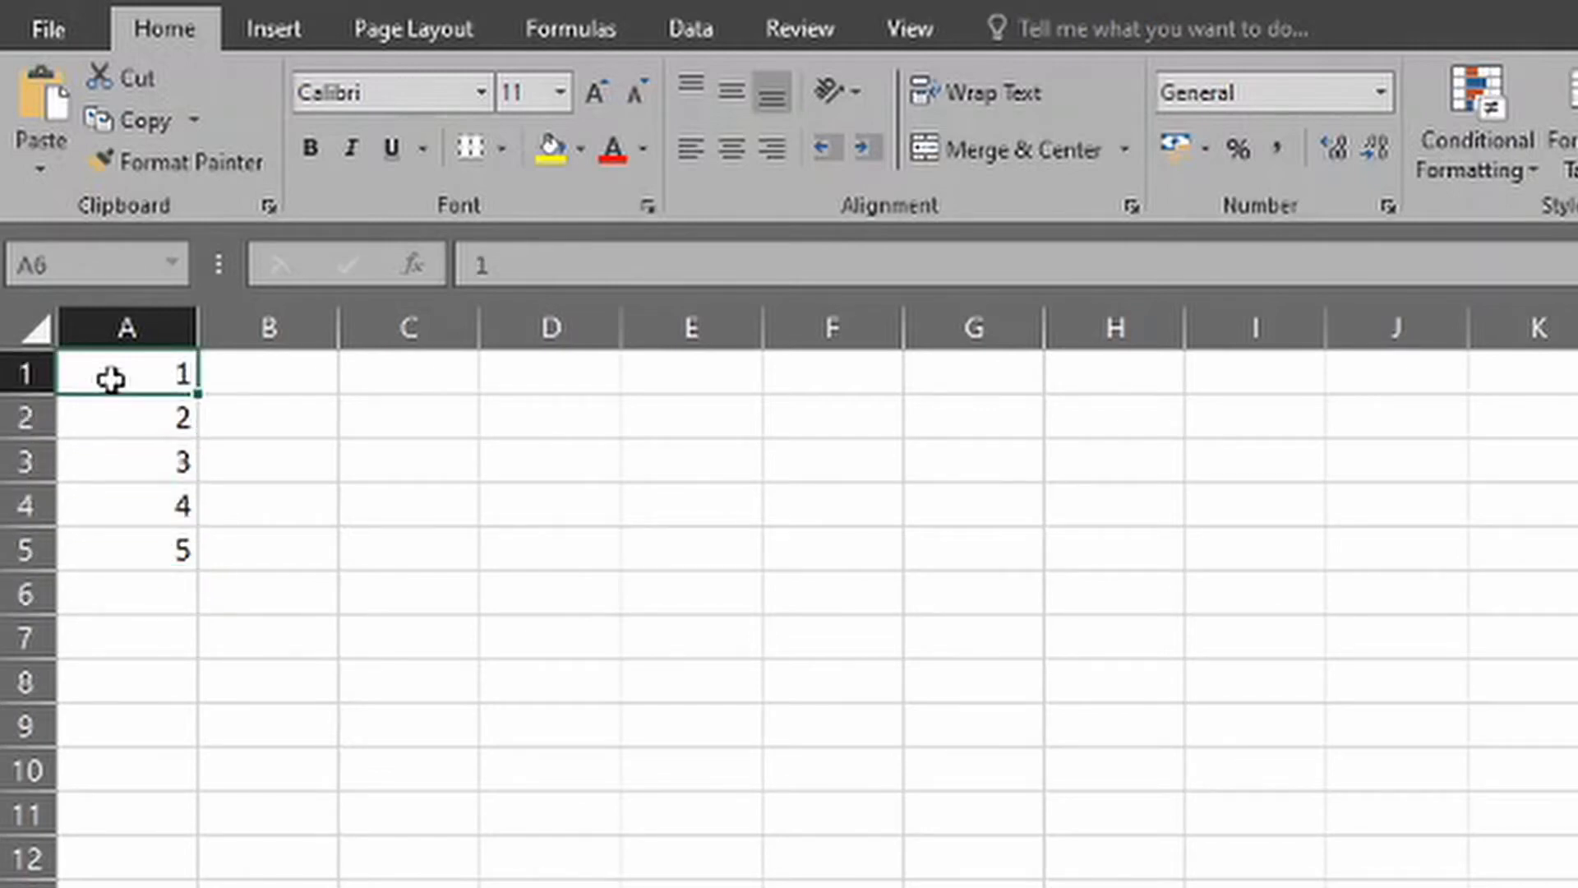
{"action": "key", "text": "shift+Down"}
{"action": "key", "text": "shift+Down"}
{"action": "key", "text": "shift+Down"}
{"action": "key", "text": "shift+Down"}
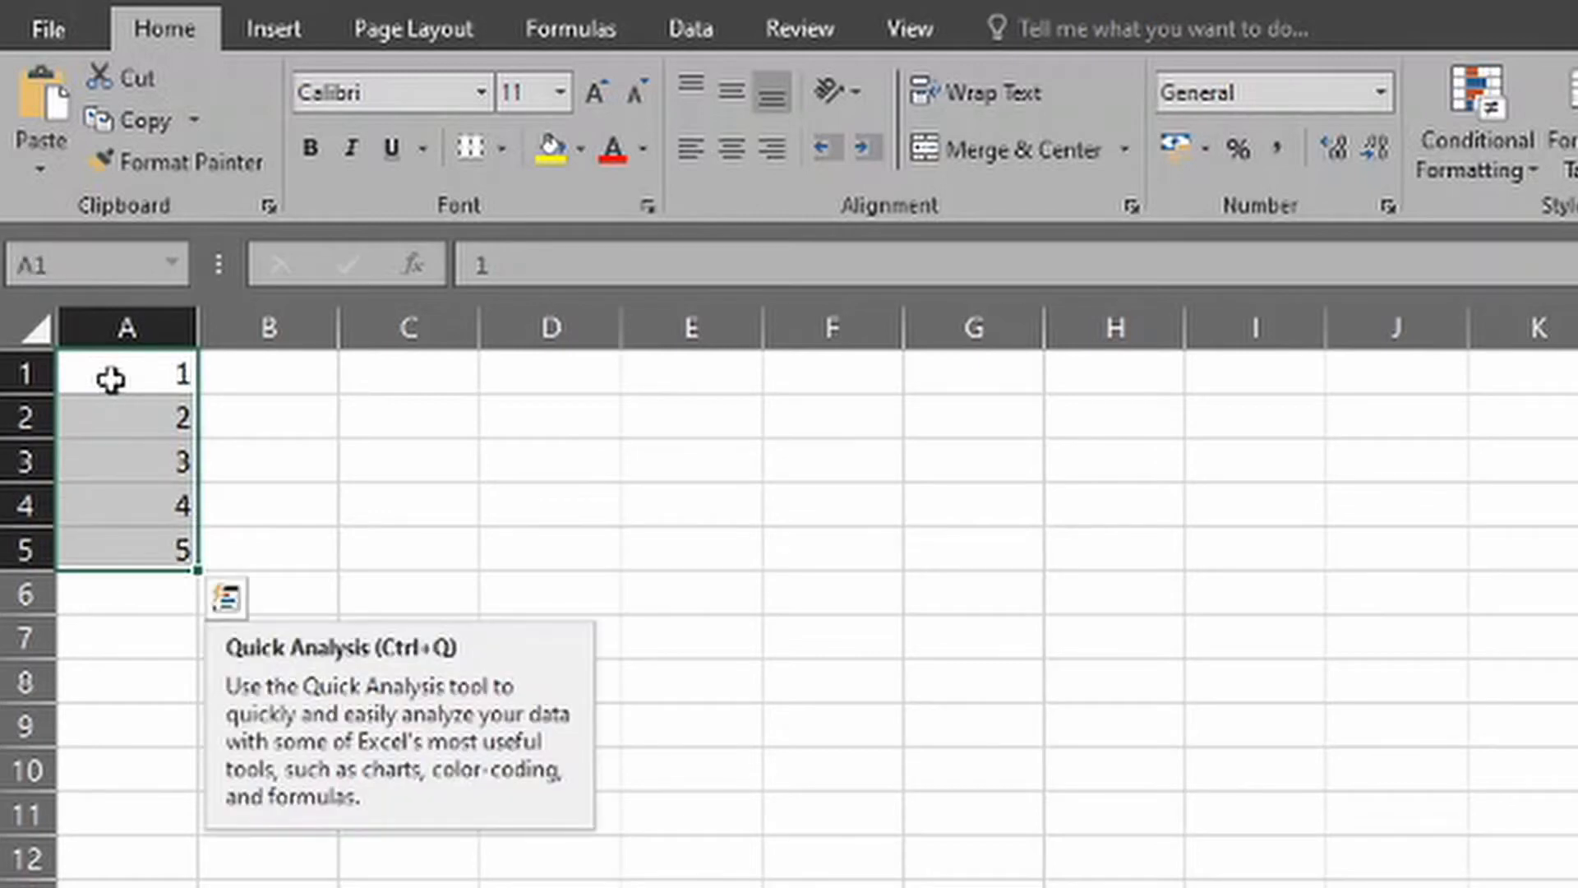
{"action": "key", "text": "Delete"}
{"action": "left_click", "coordinate": [111, 379]}
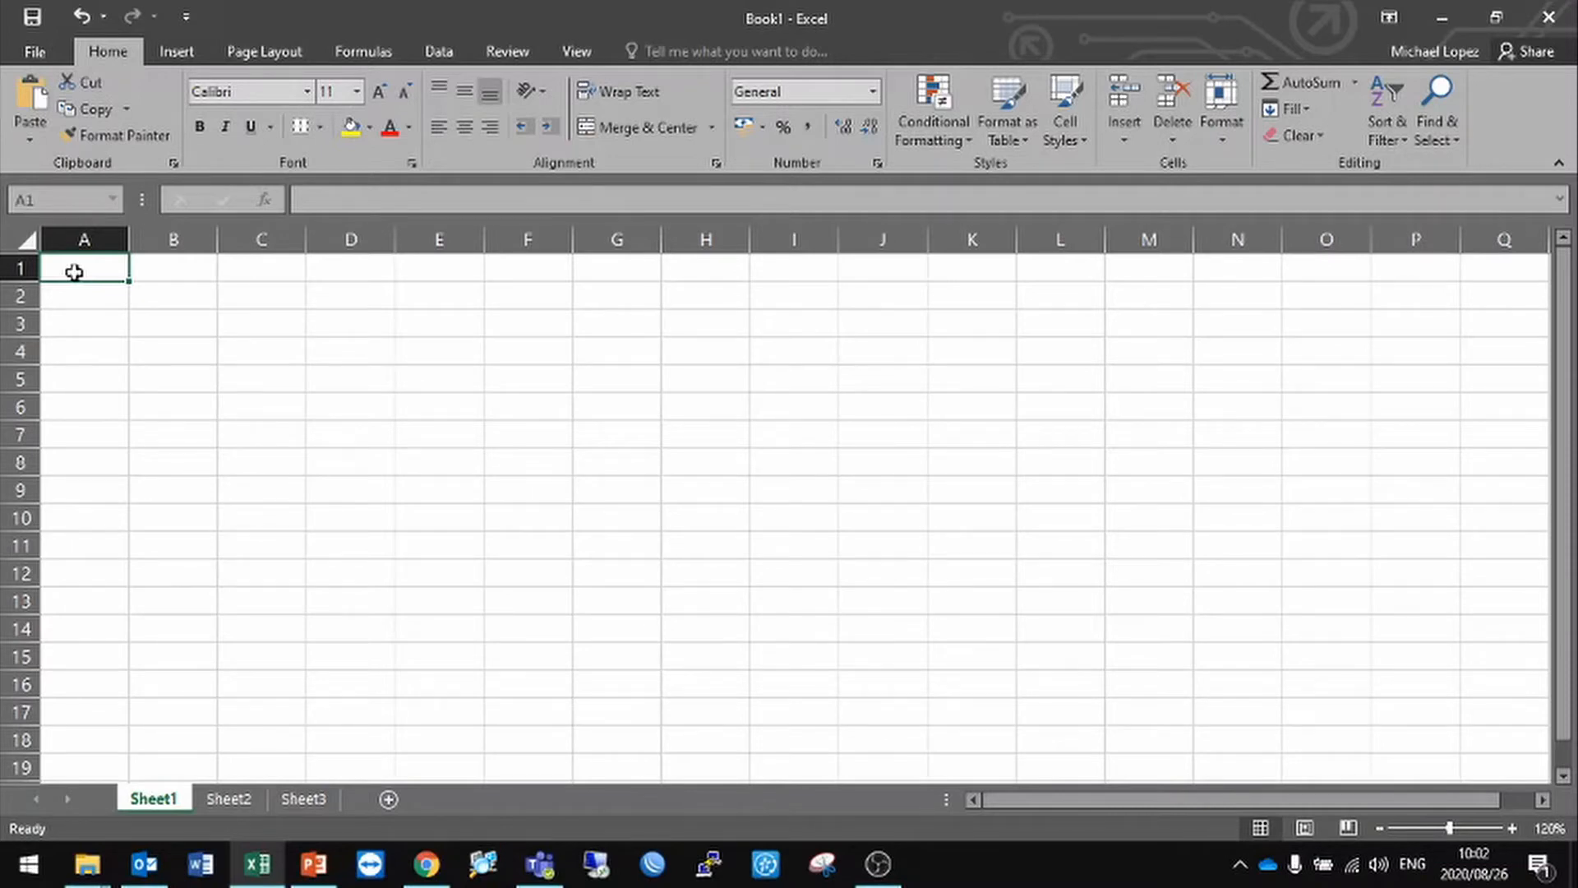
Step: Enter the title "Byte Size Networking - Employees" in A1 and move to cell A3
{"action": "type", "text": "Byte S"}
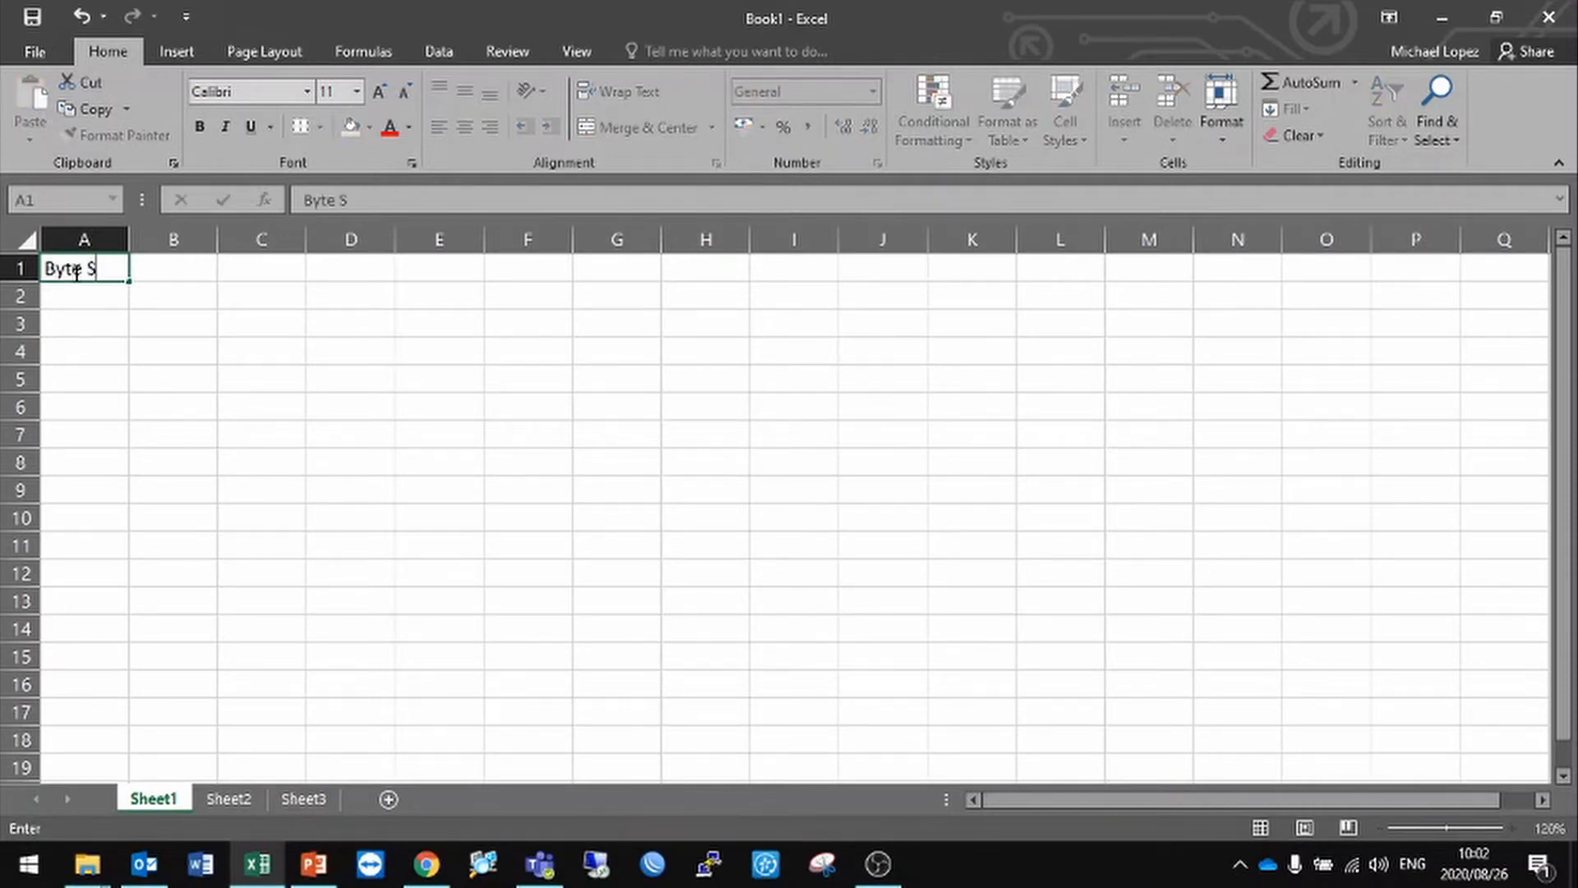
{"action": "type", "text": "ize Networking - Employees"}
{"action": "key", "text": "Return"}
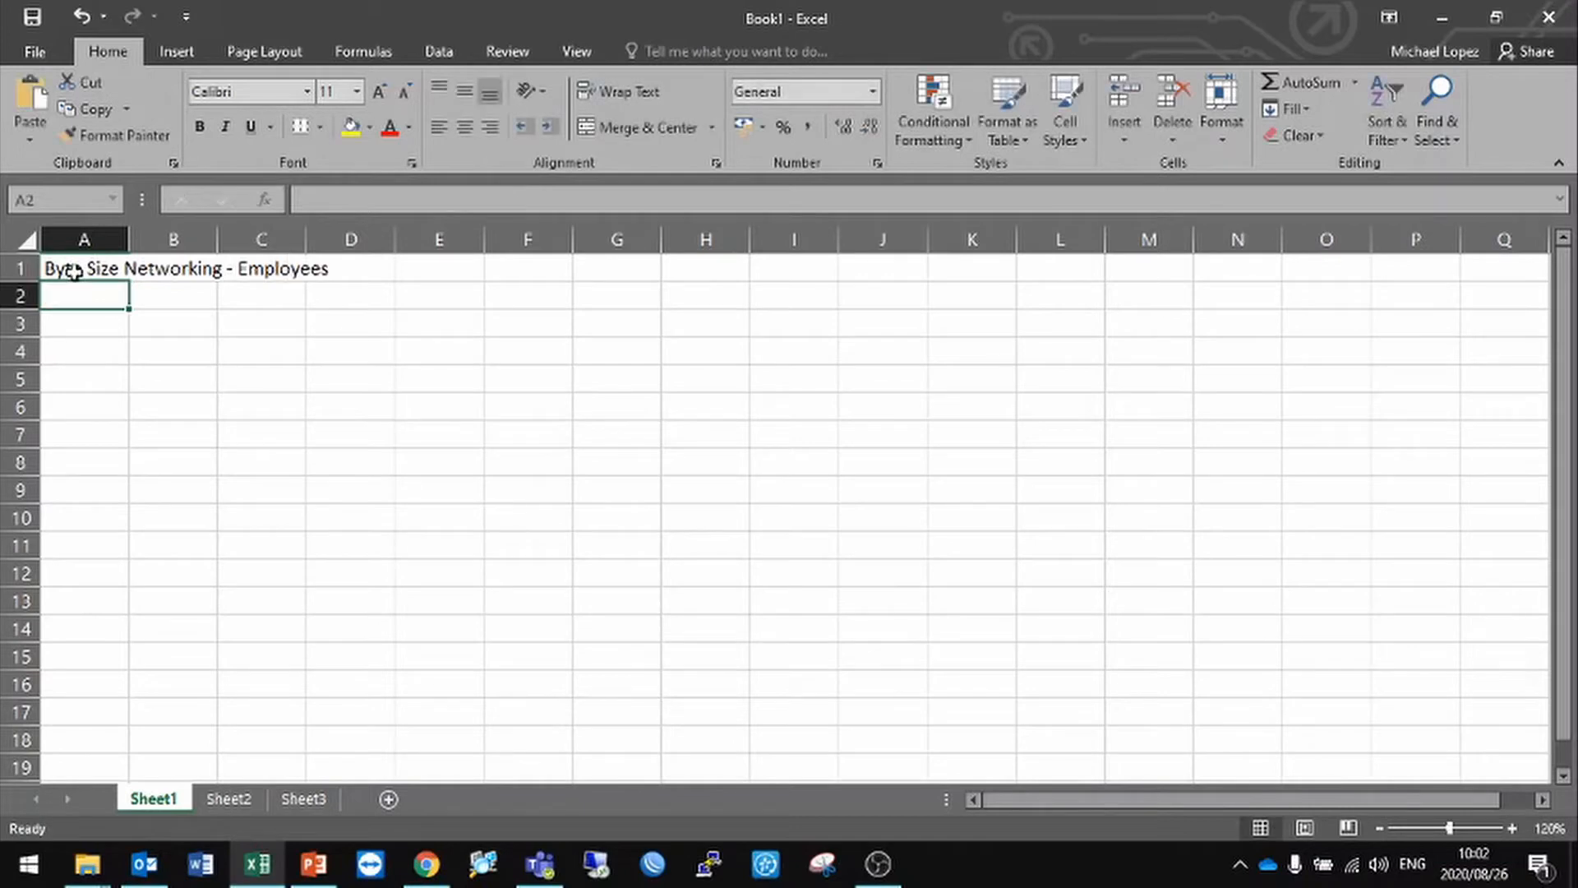
{"action": "key", "text": "Return"}
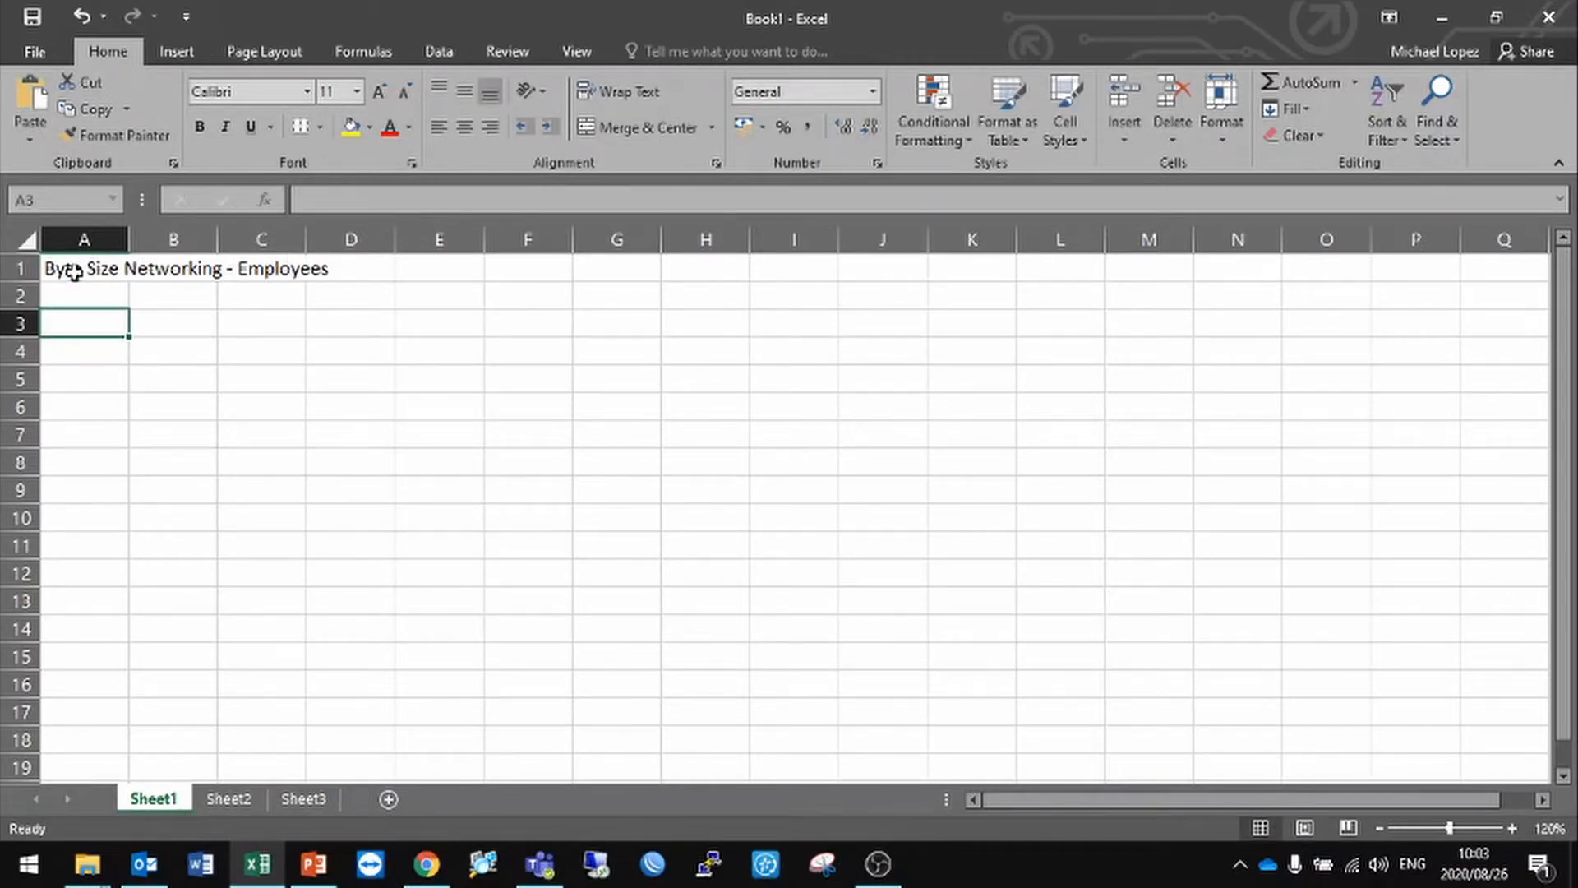
Step: Enter the column headings Name, Surname, Gender, Department, Job Title and Branch across row 3, starting in A3
{"action": "type", "text": "Name"}
{"action": "key", "text": "Tab"}
{"action": "type", "text": "Surname"}
{"action": "key", "text": "Tab"}
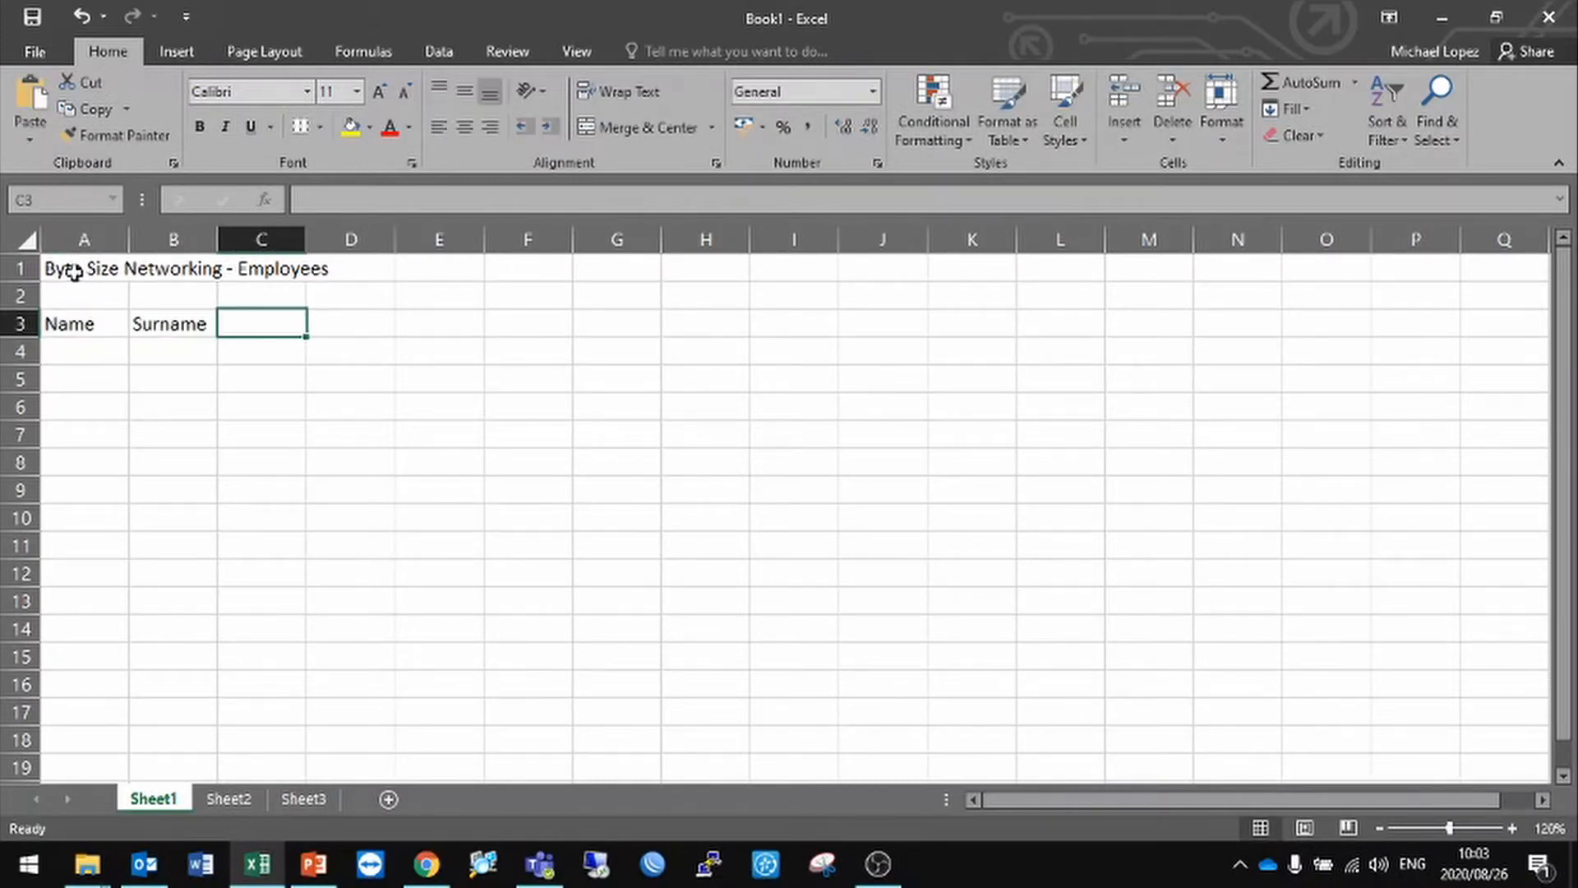
{"action": "type", "text": "Gender"}
{"action": "key", "text": "Tab"}
{"action": "type", "text": "Department"}
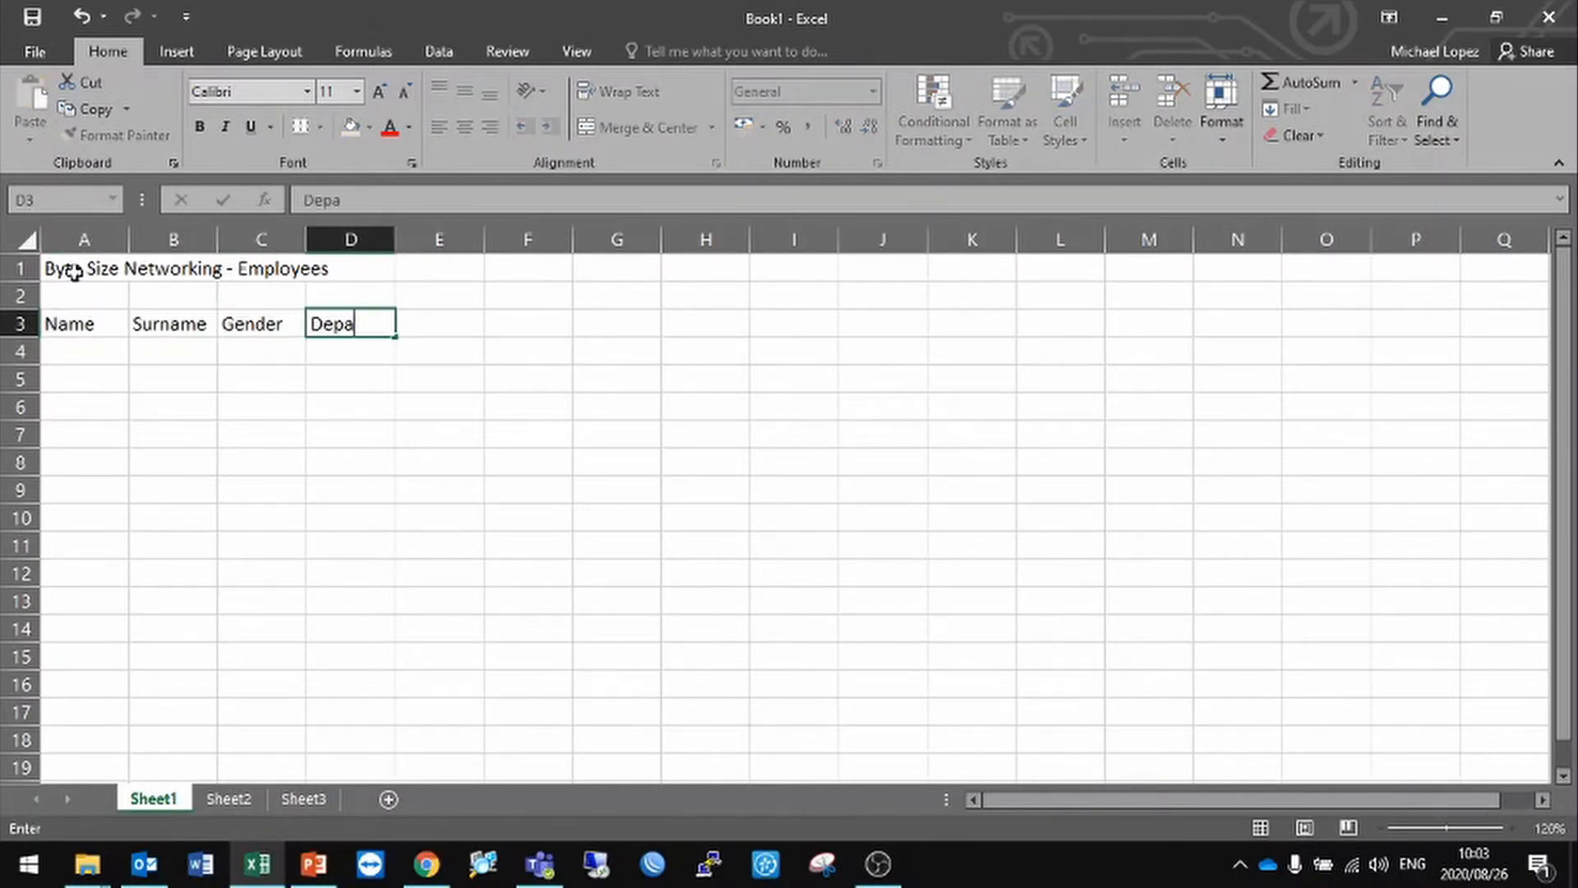
{"action": "key", "text": "Tab"}
{"action": "type", "text": "T"}
{"action": "key", "text": "BackSpace"}
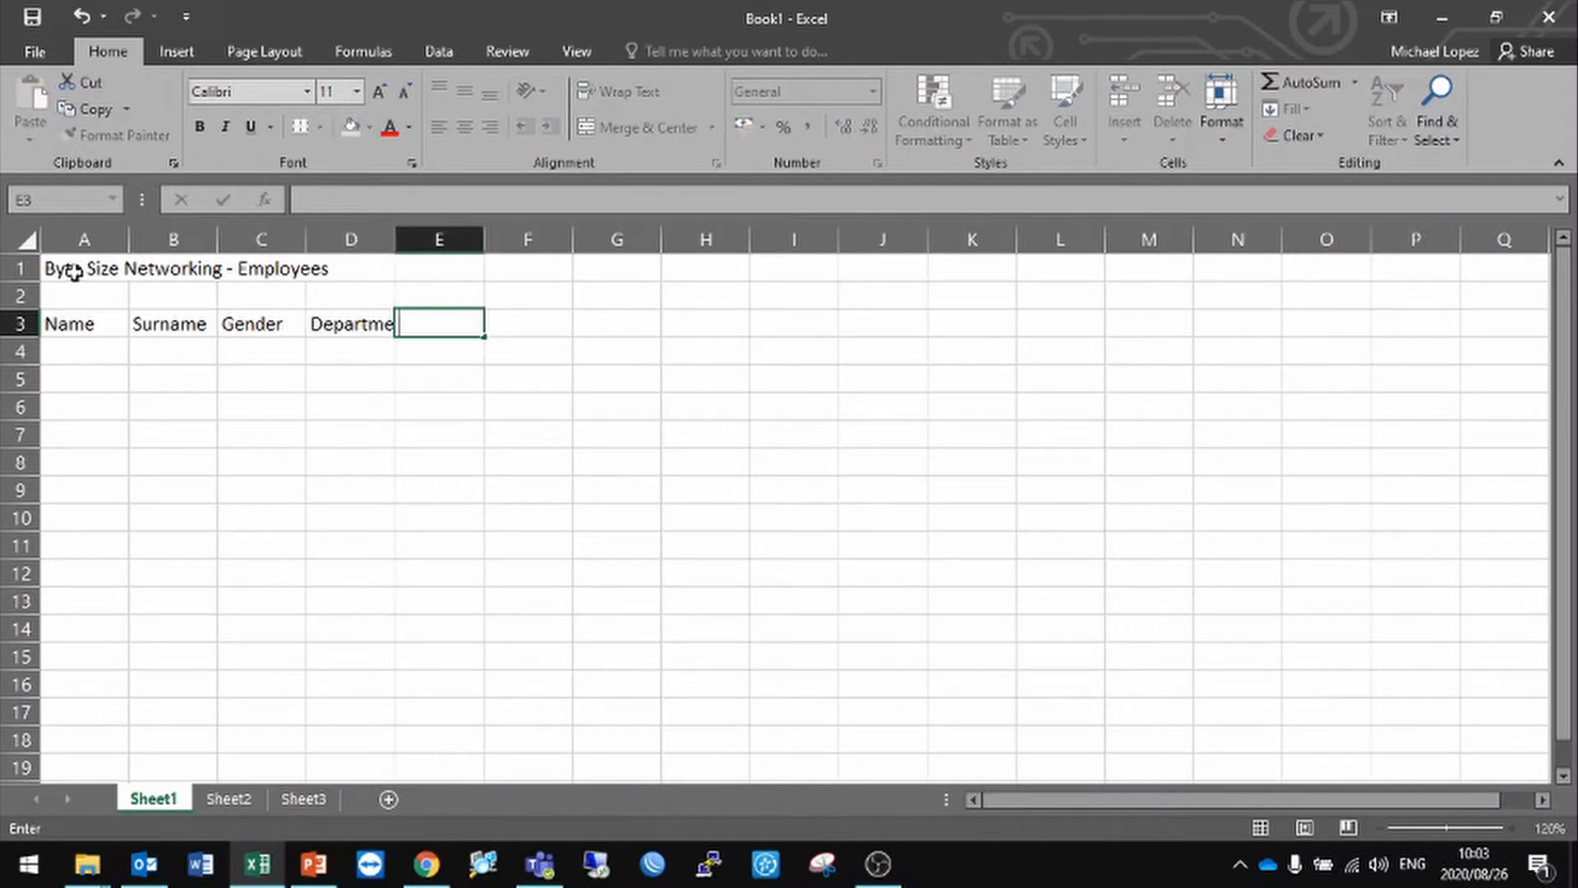
{"action": "type", "text": "Job Title"}
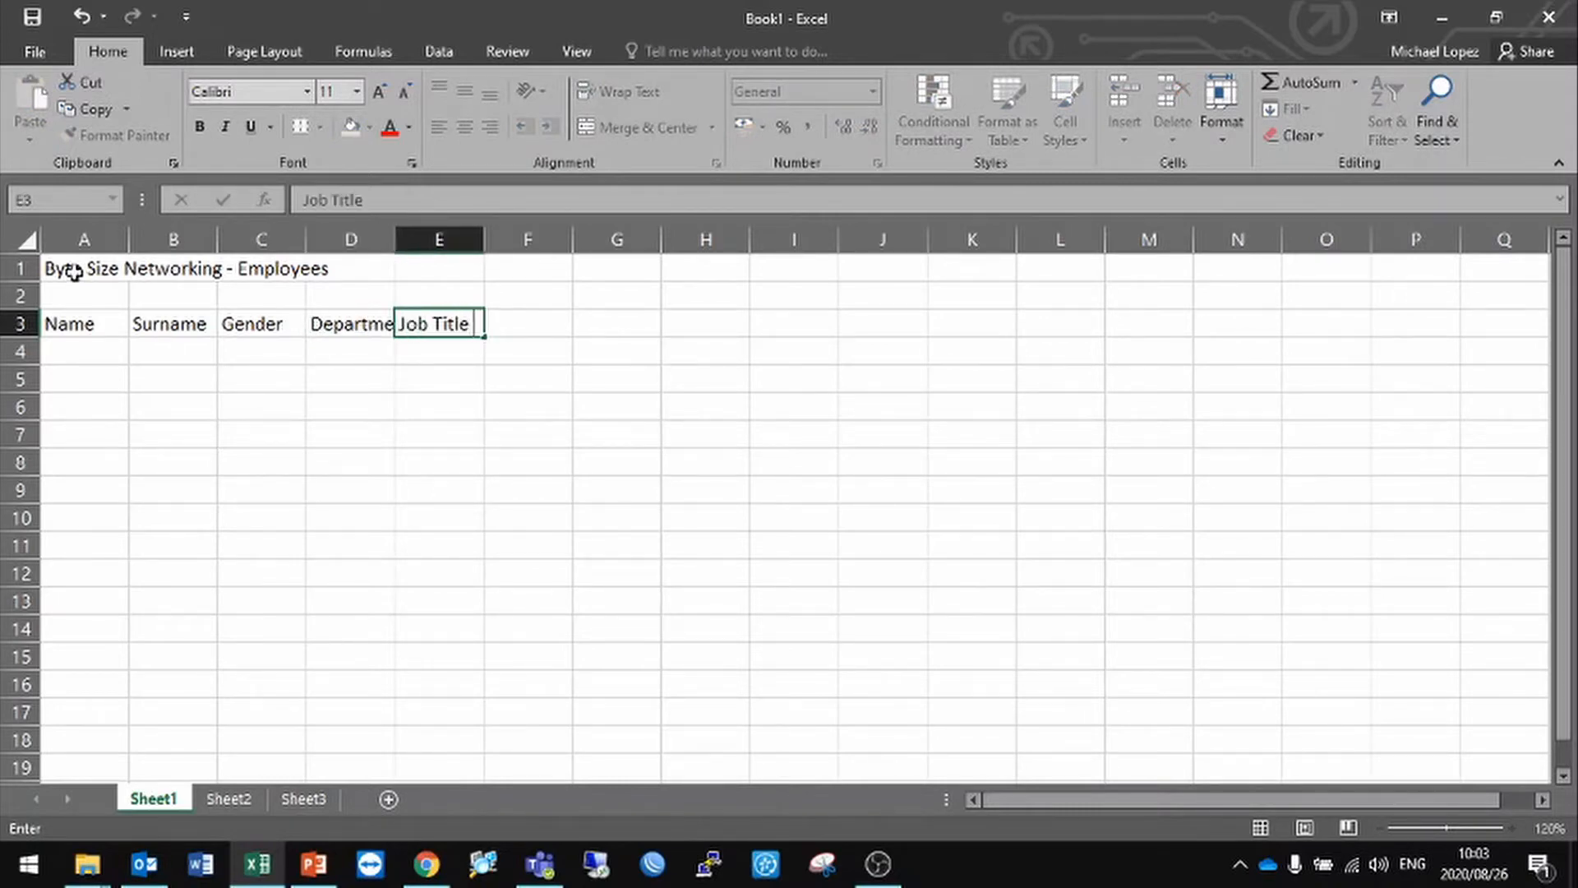
{"action": "key", "text": "Tab"}
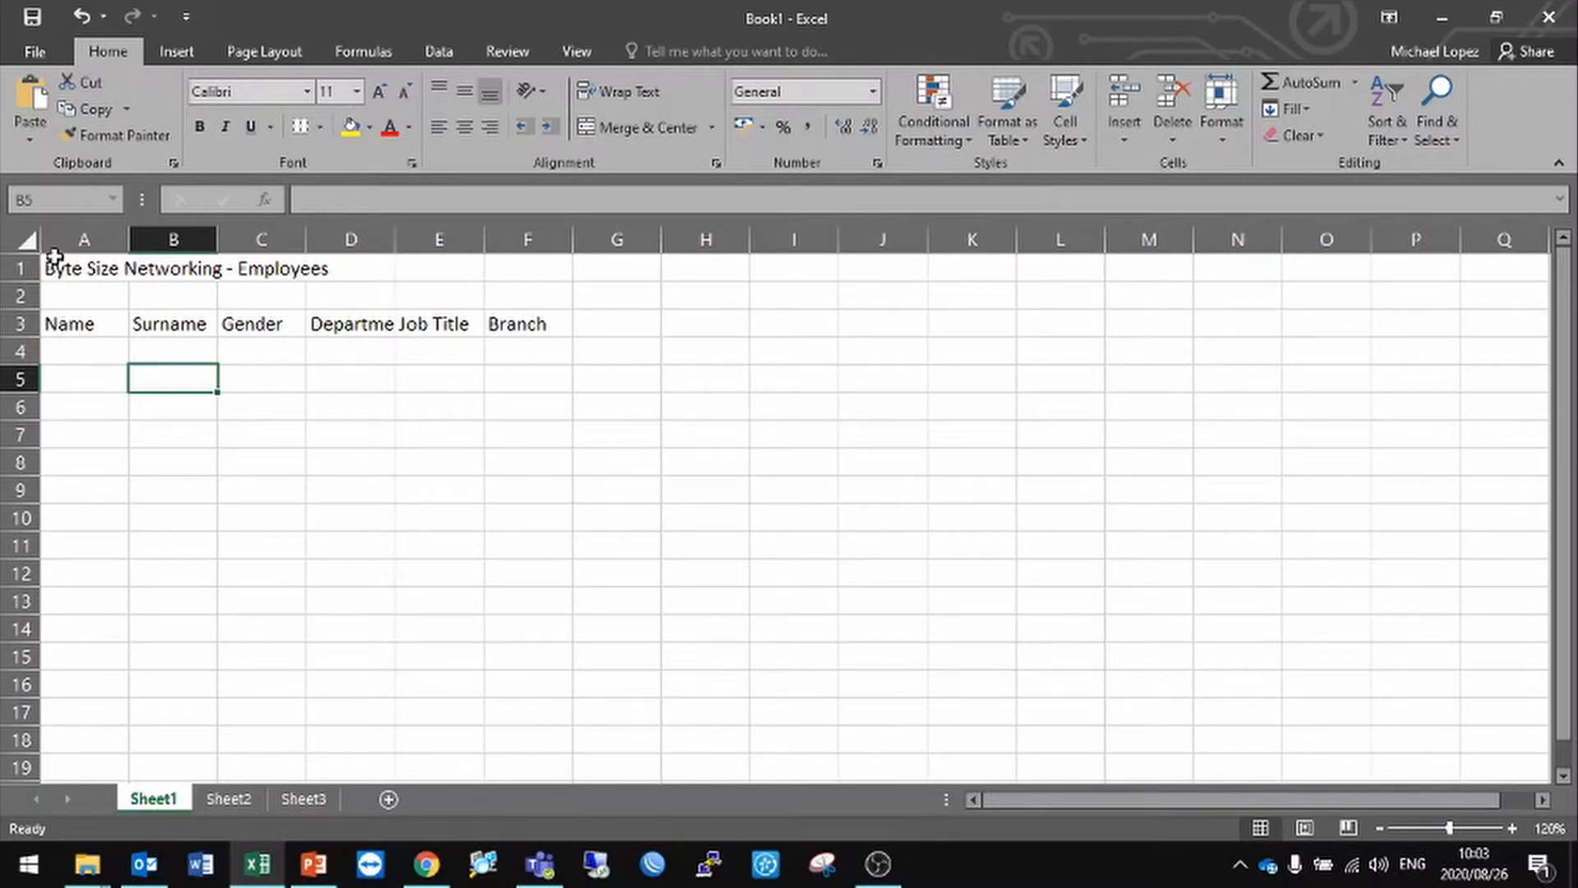
Step: Merge and center the title across A1:F1 and format it as 18-point bold italic text
{"action": "left_click_drag", "start_coordinate": [54, 269], "coordinate": [532, 257]}
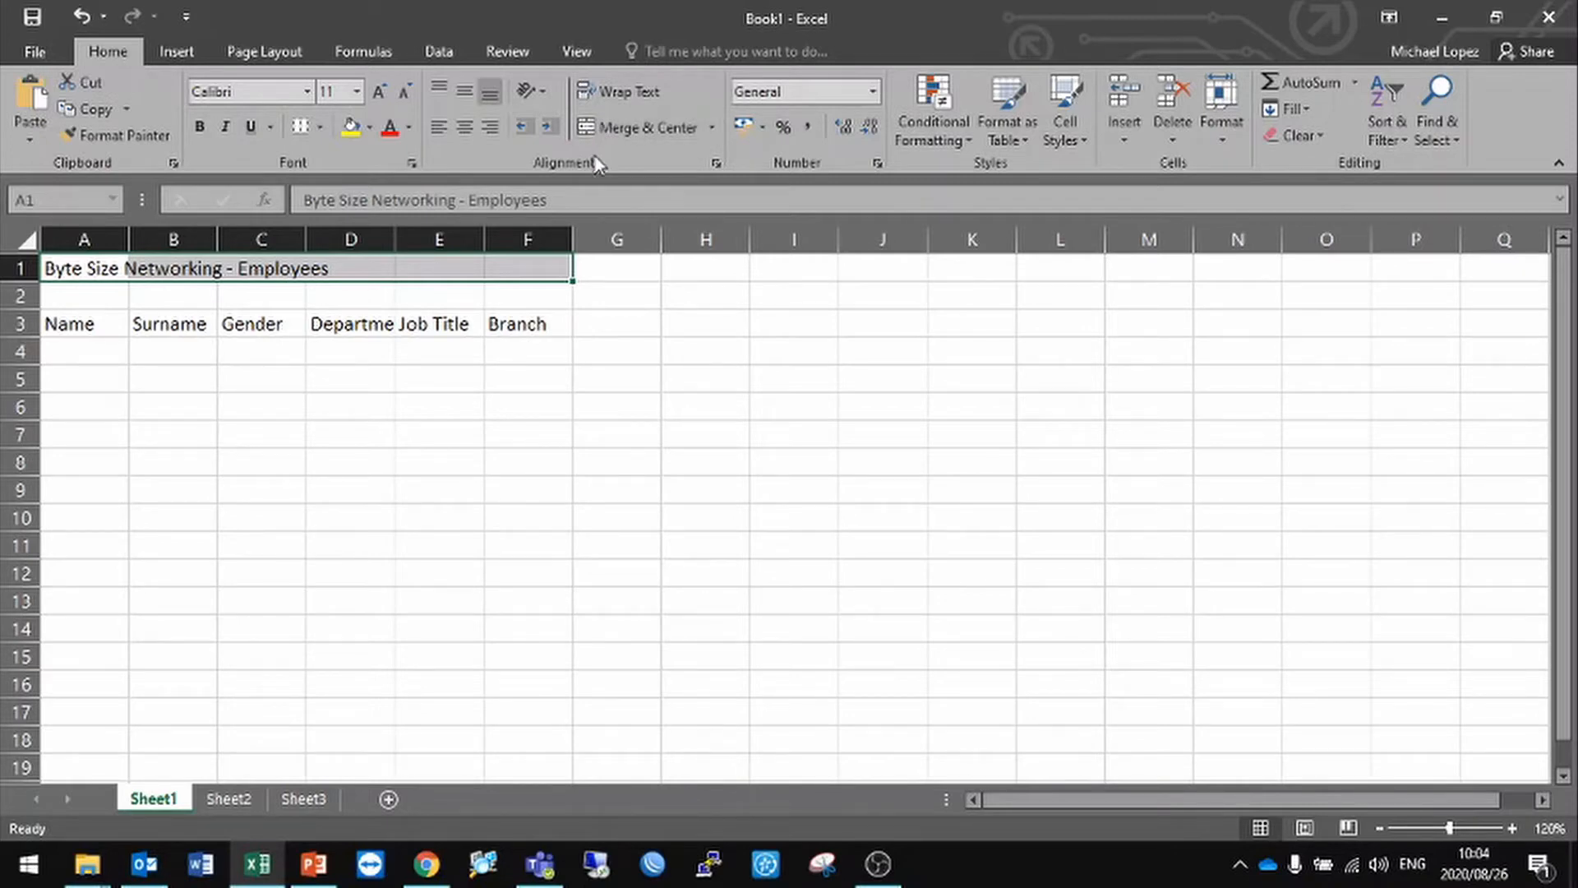
{"action": "left_click", "coordinate": [641, 129]}
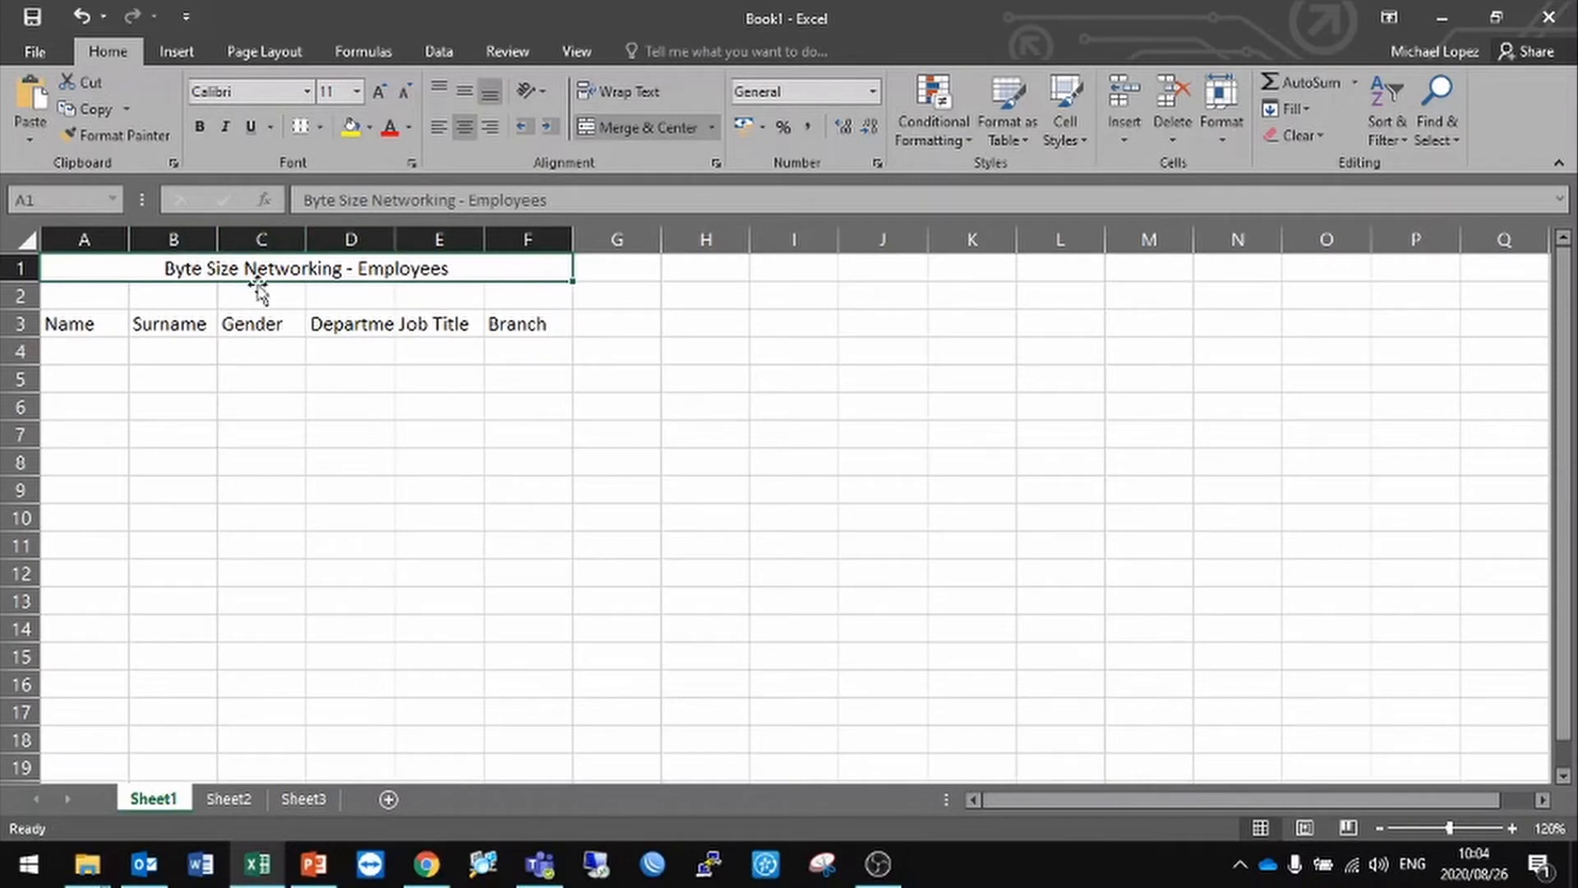
{"action": "left_click", "coordinate": [358, 88]}
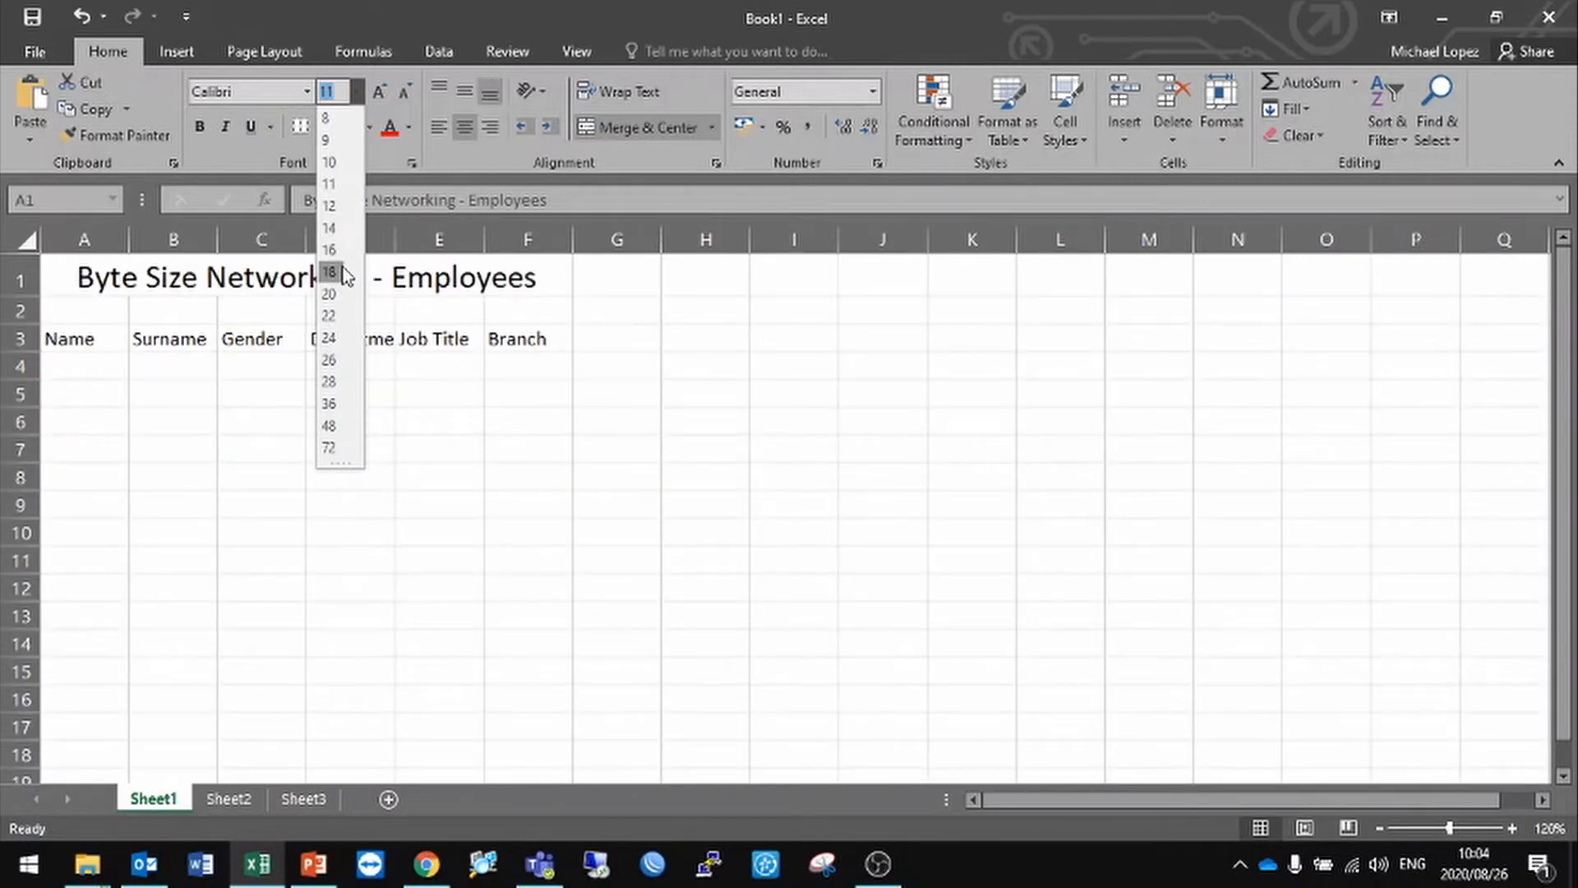
{"action": "left_click", "coordinate": [331, 272]}
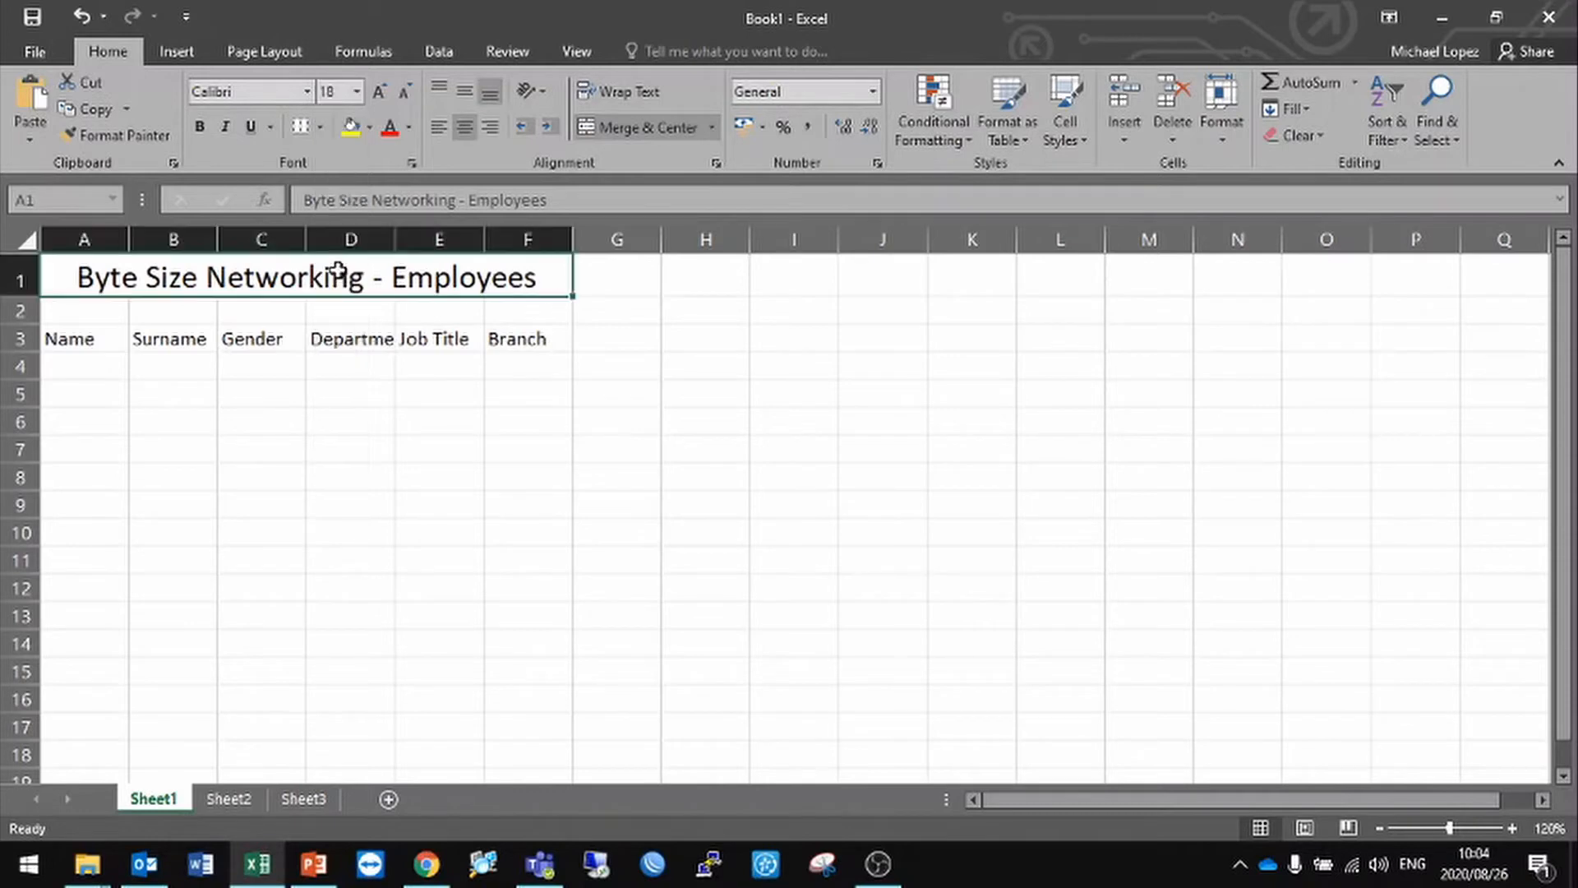
{"action": "left_click", "coordinate": [199, 125]}
{"action": "left_click", "coordinate": [228, 129]}
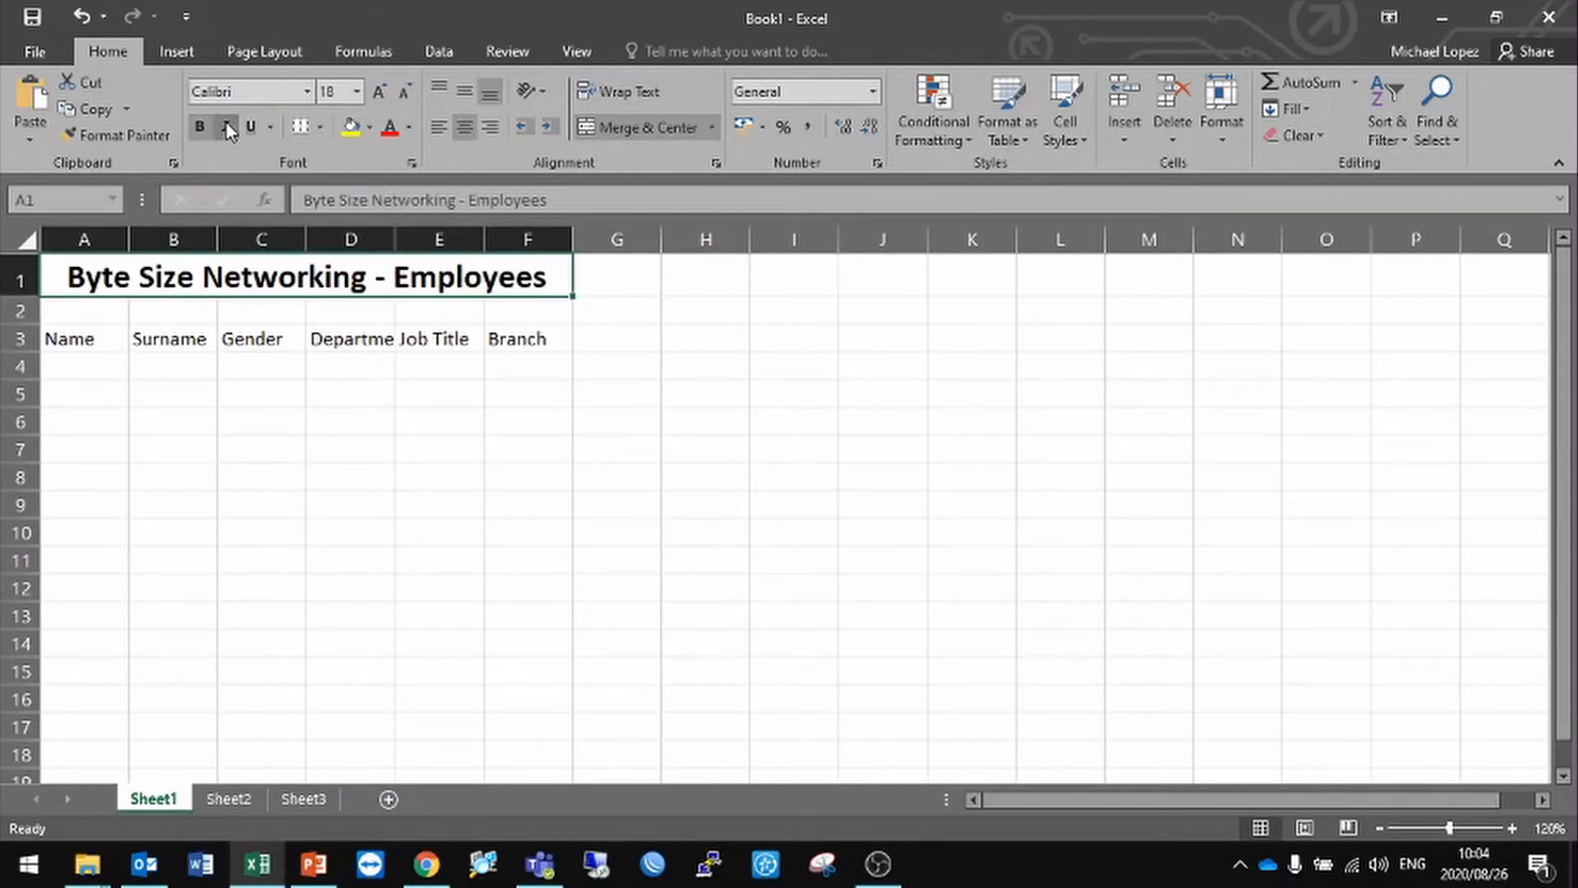
{"action": "left_click", "coordinate": [405, 420]}
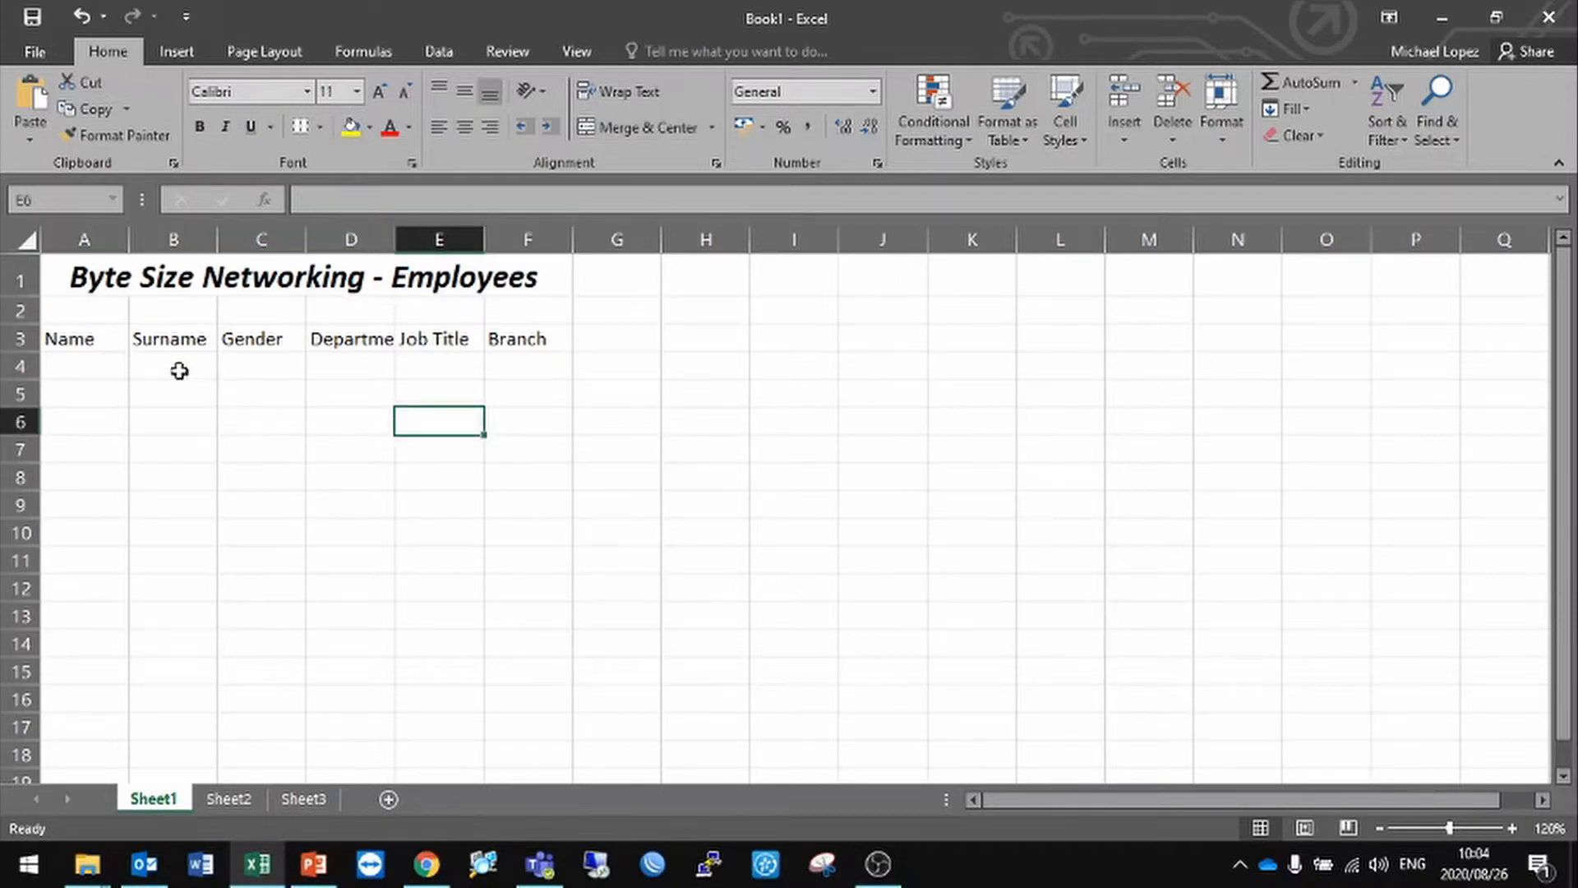
Step: Make the column headings in A3:F3 bold and select cell A4 below the Name heading
{"action": "left_click", "coordinate": [79, 340]}
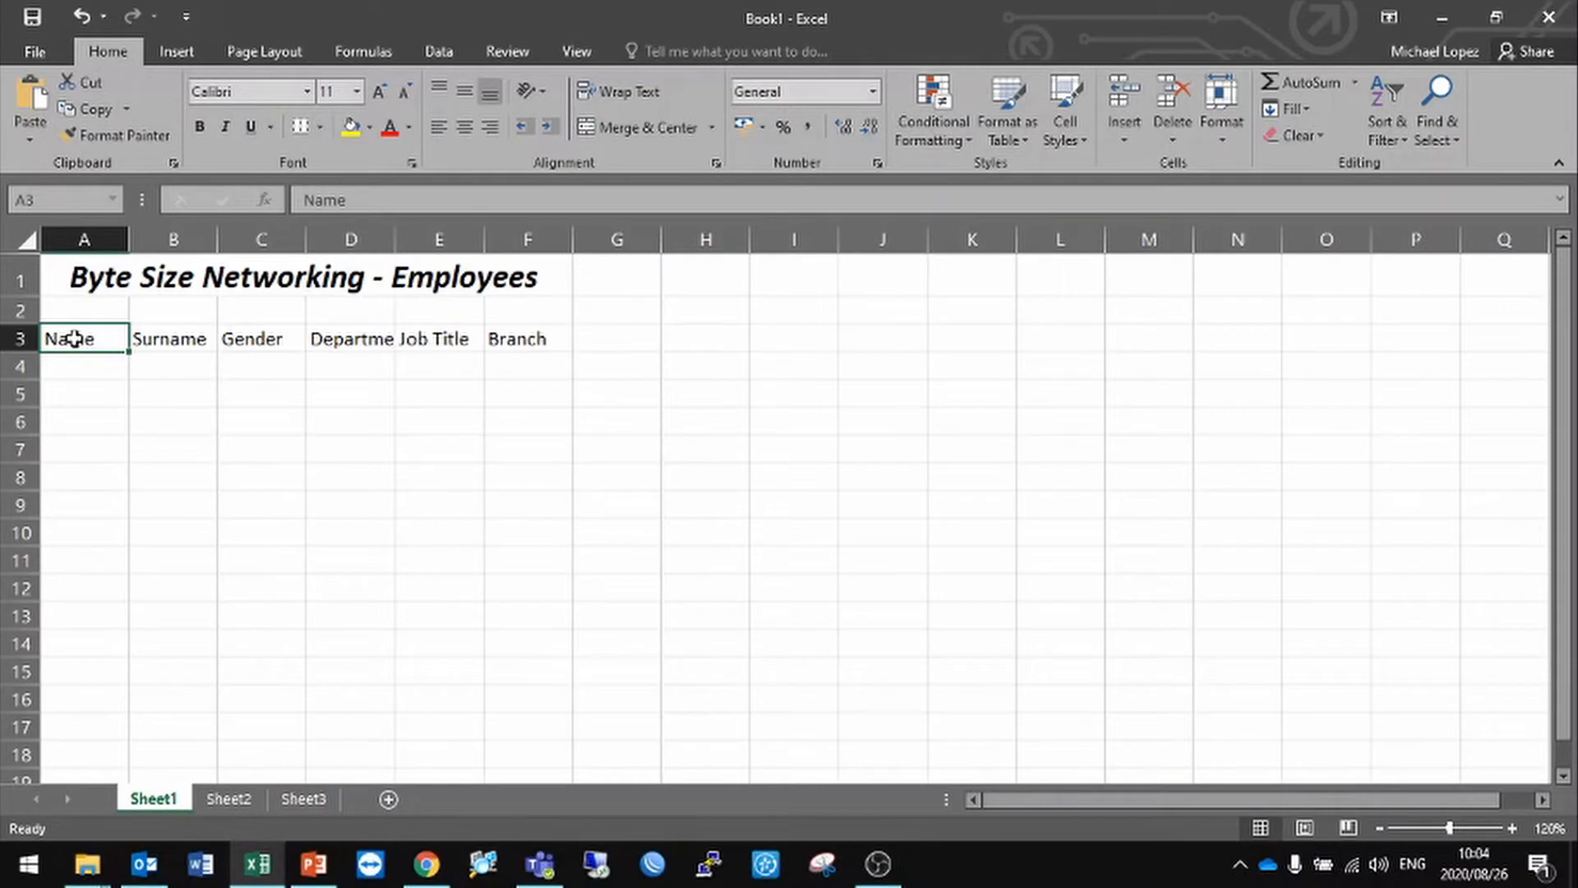
{"action": "left_click_drag", "start_coordinate": [73, 338], "coordinate": [106, 342]}
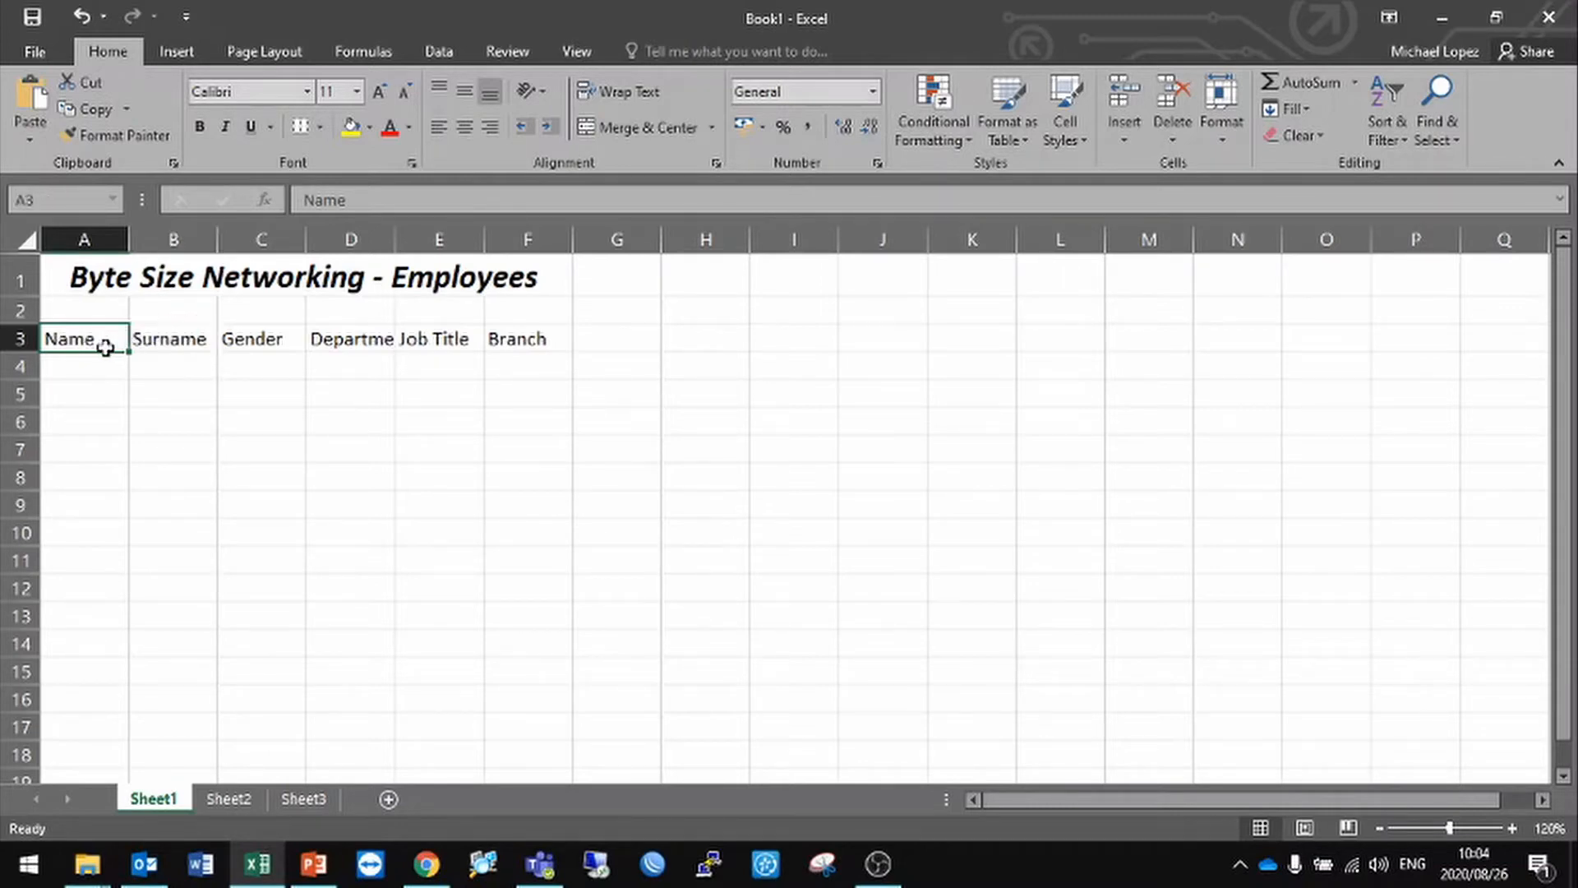
{"action": "left_click", "coordinate": [226, 277]}
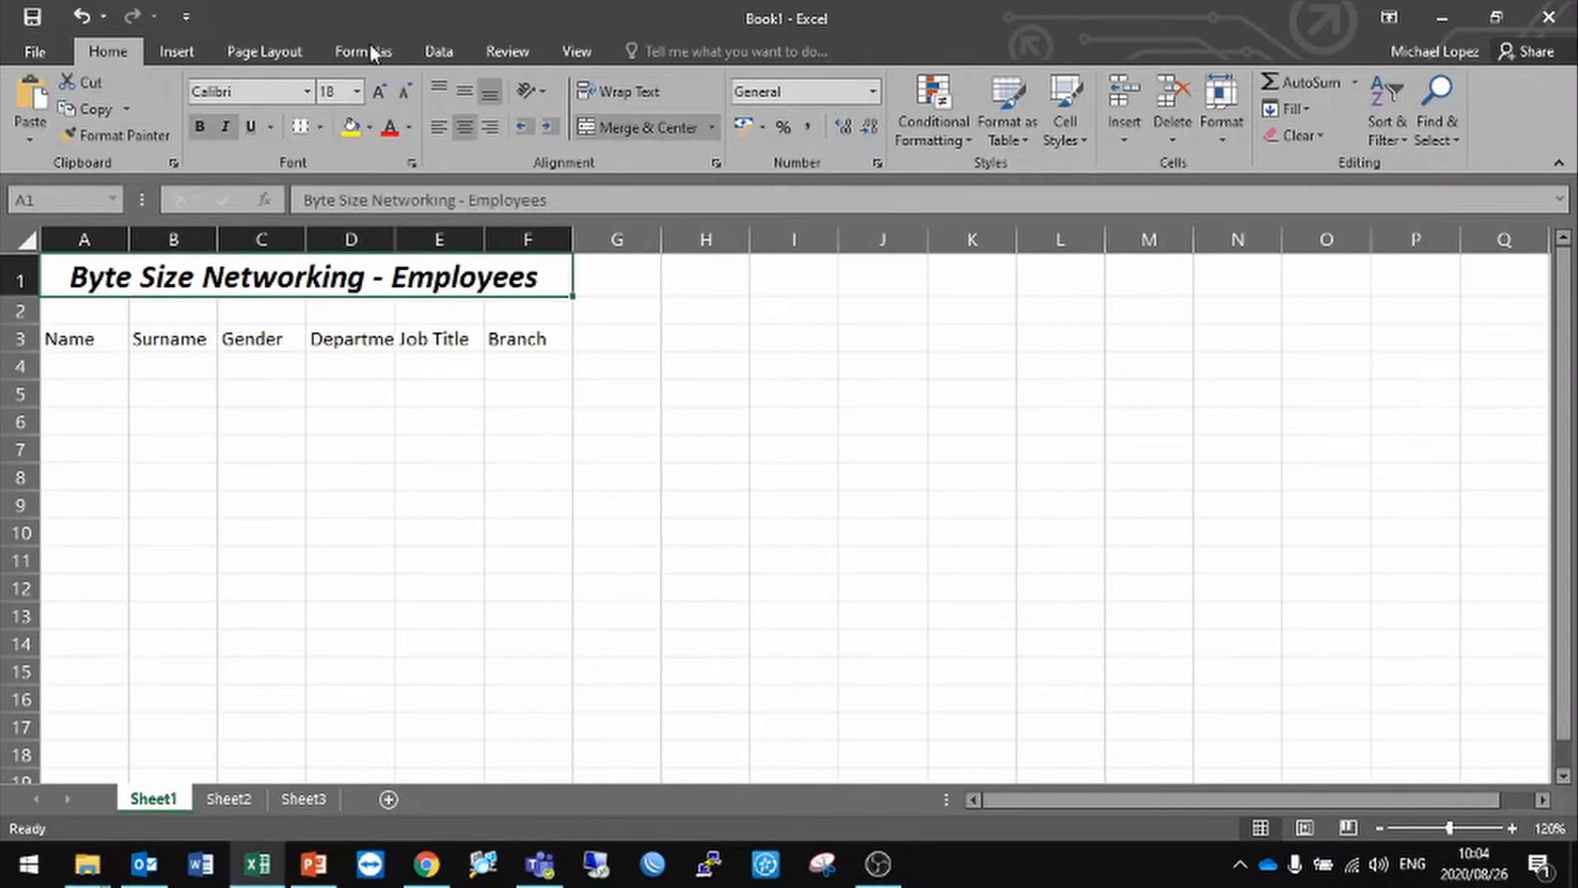
{"action": "left_click", "coordinate": [71, 343]}
{"action": "left_click_drag", "start_coordinate": [71, 343], "coordinate": [503, 333]}
{"action": "left_click", "coordinate": [200, 129]}
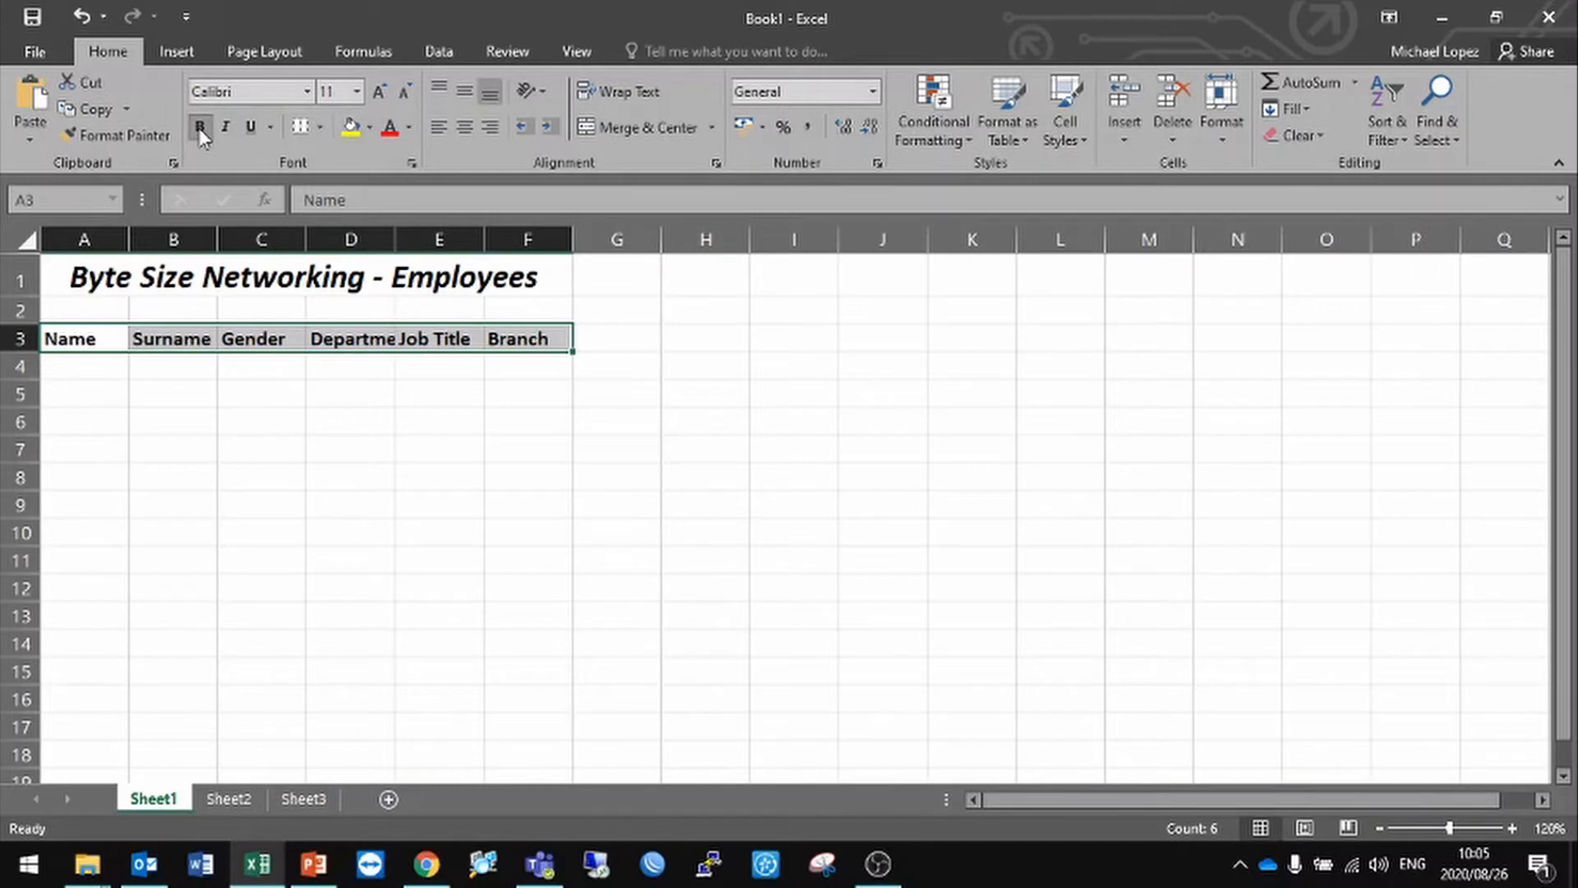
{"action": "left_click", "coordinate": [262, 376]}
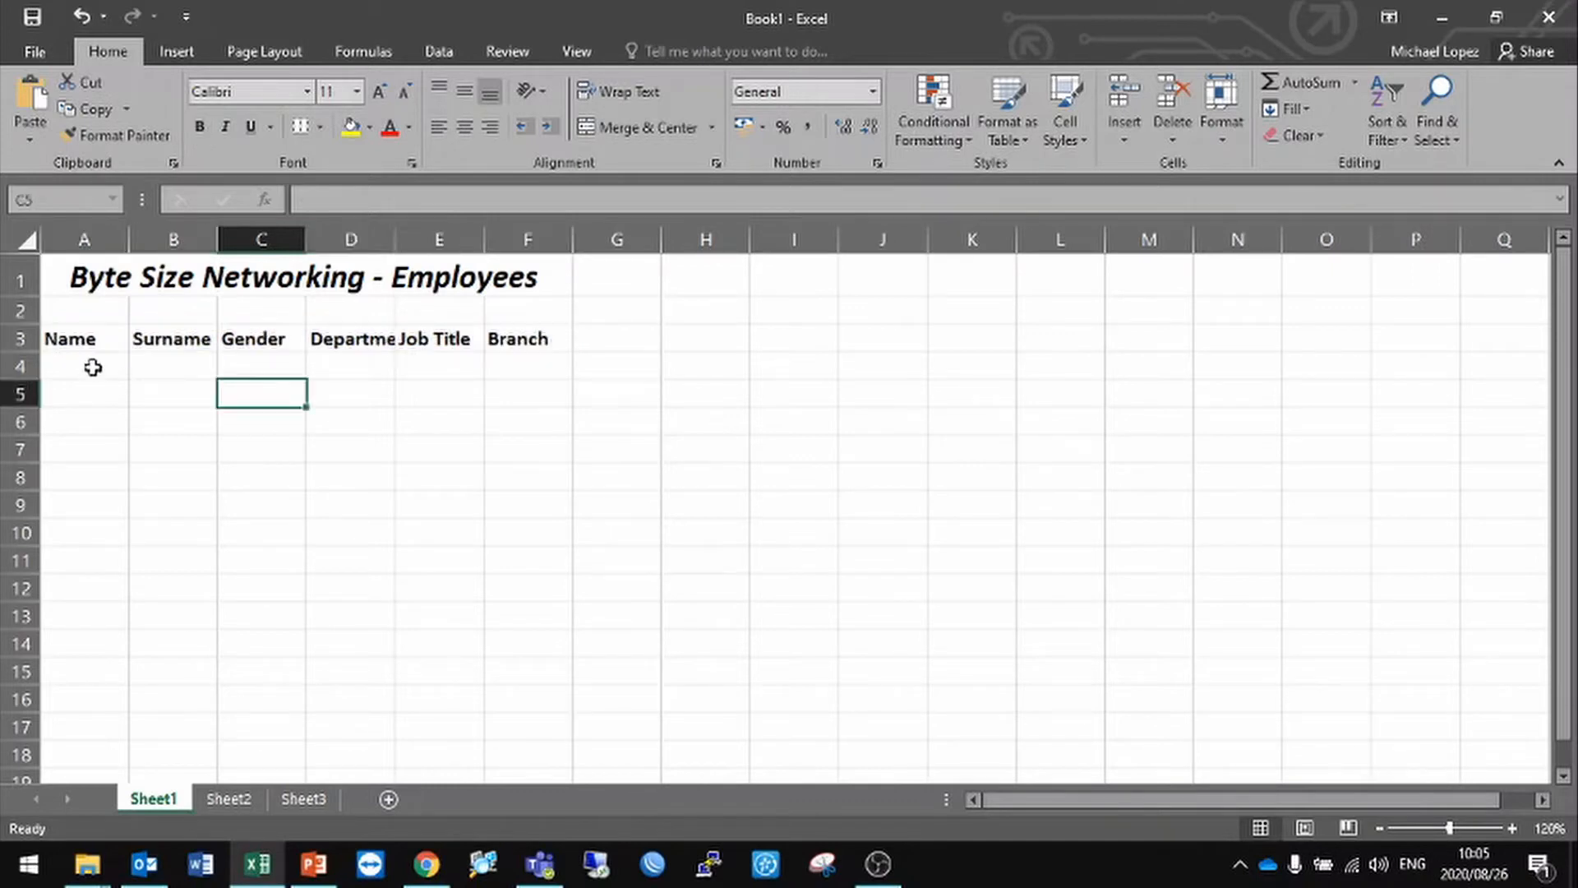
{"action": "left_click", "coordinate": [90, 366]}
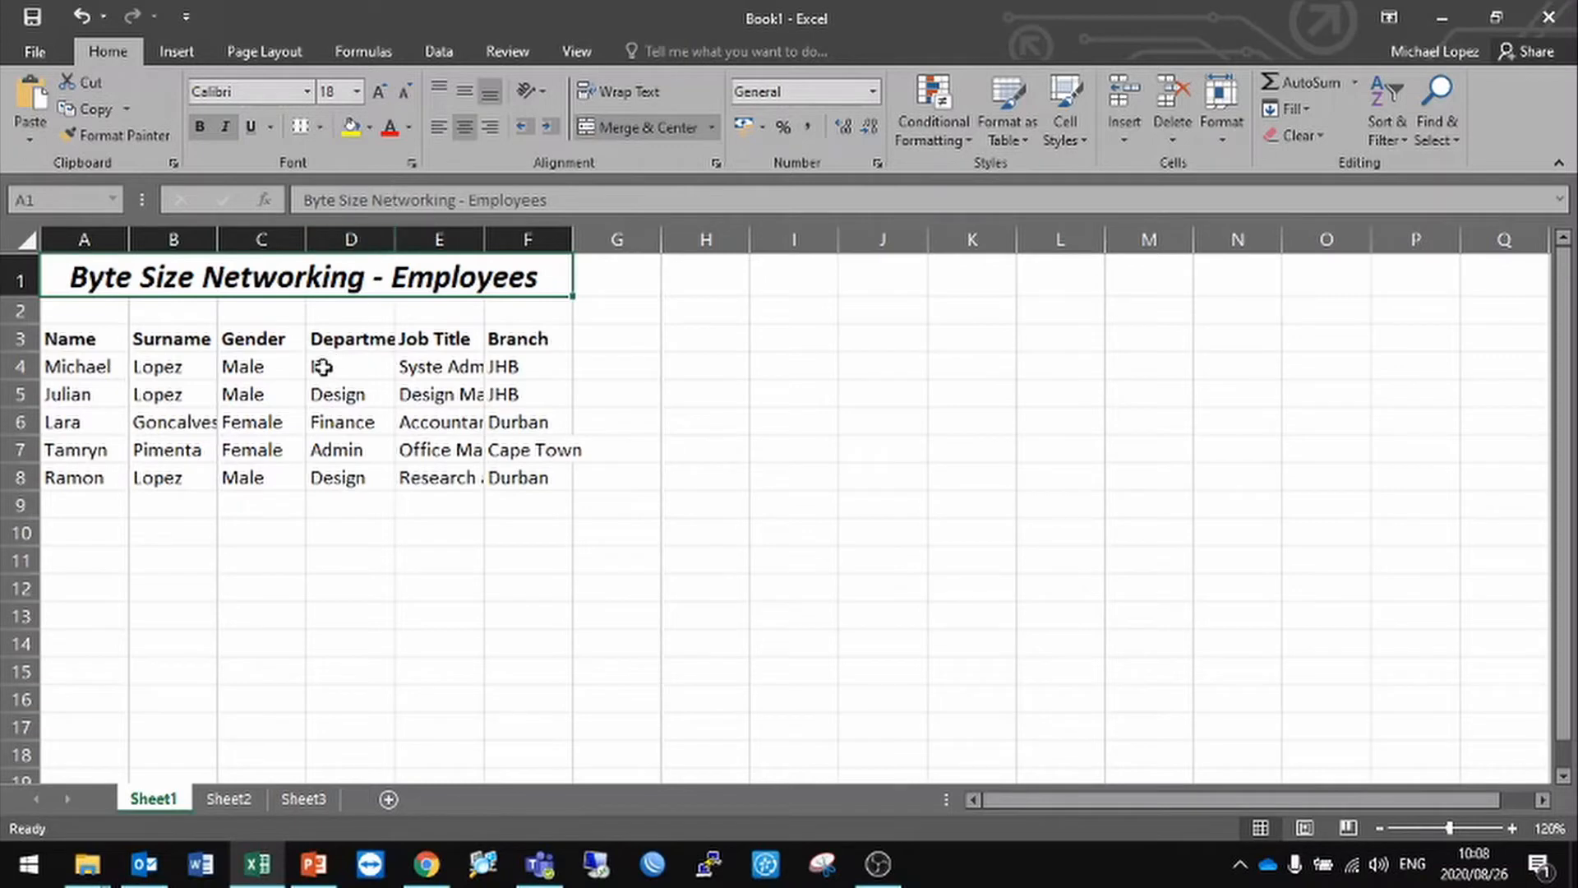
Step: Auto-fit the widths of columns A and B individually so the names and surnames fit their cells
{"action": "left_click", "coordinate": [181, 421]}
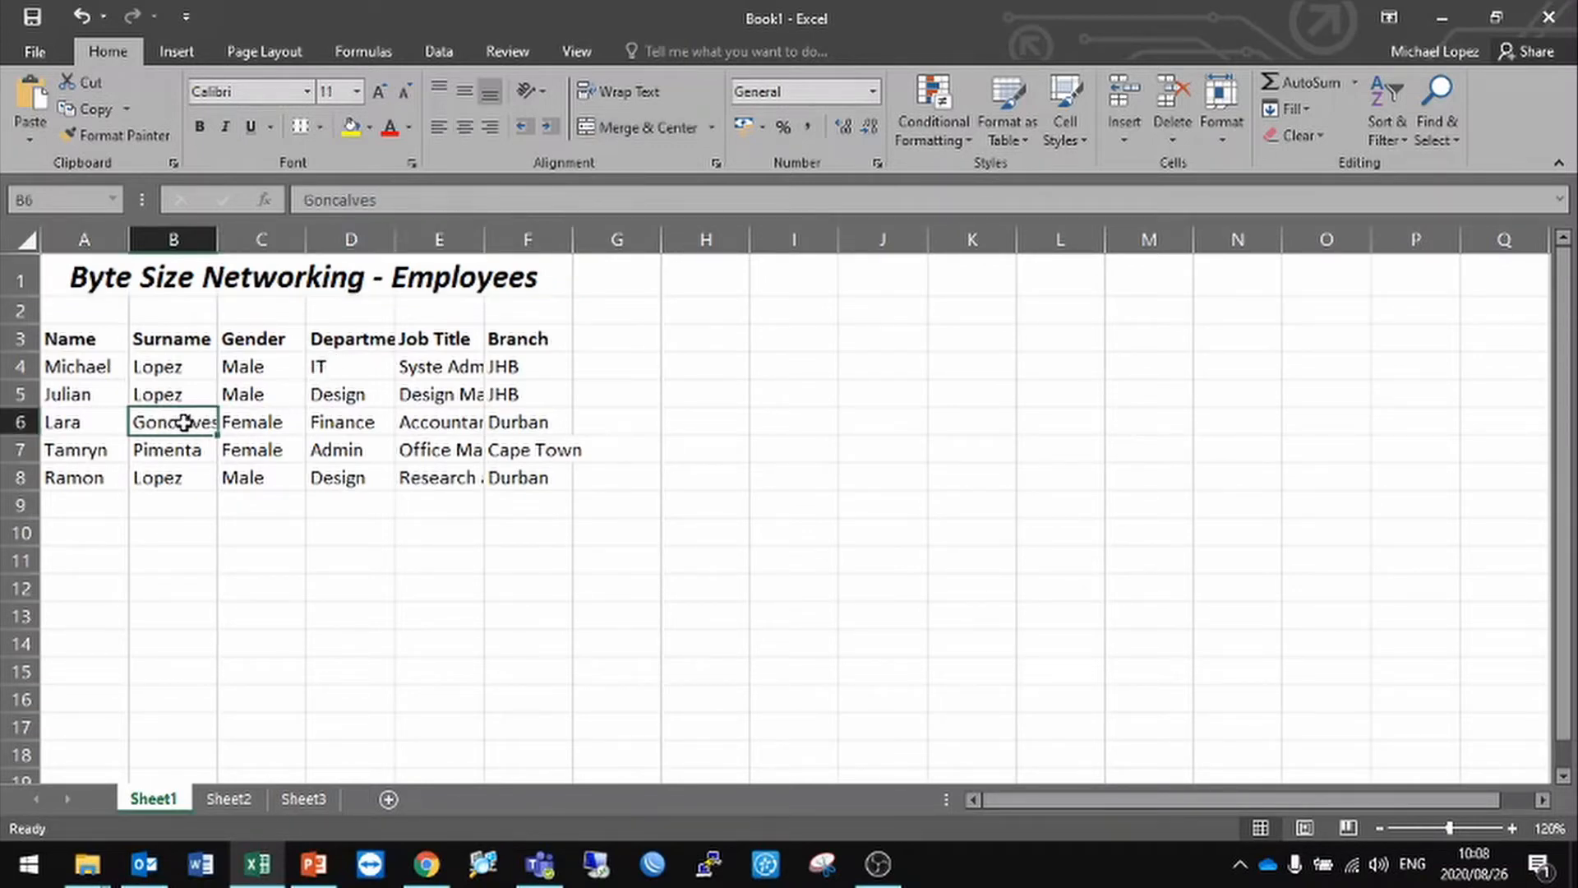
{"action": "left_click", "coordinate": [436, 417]}
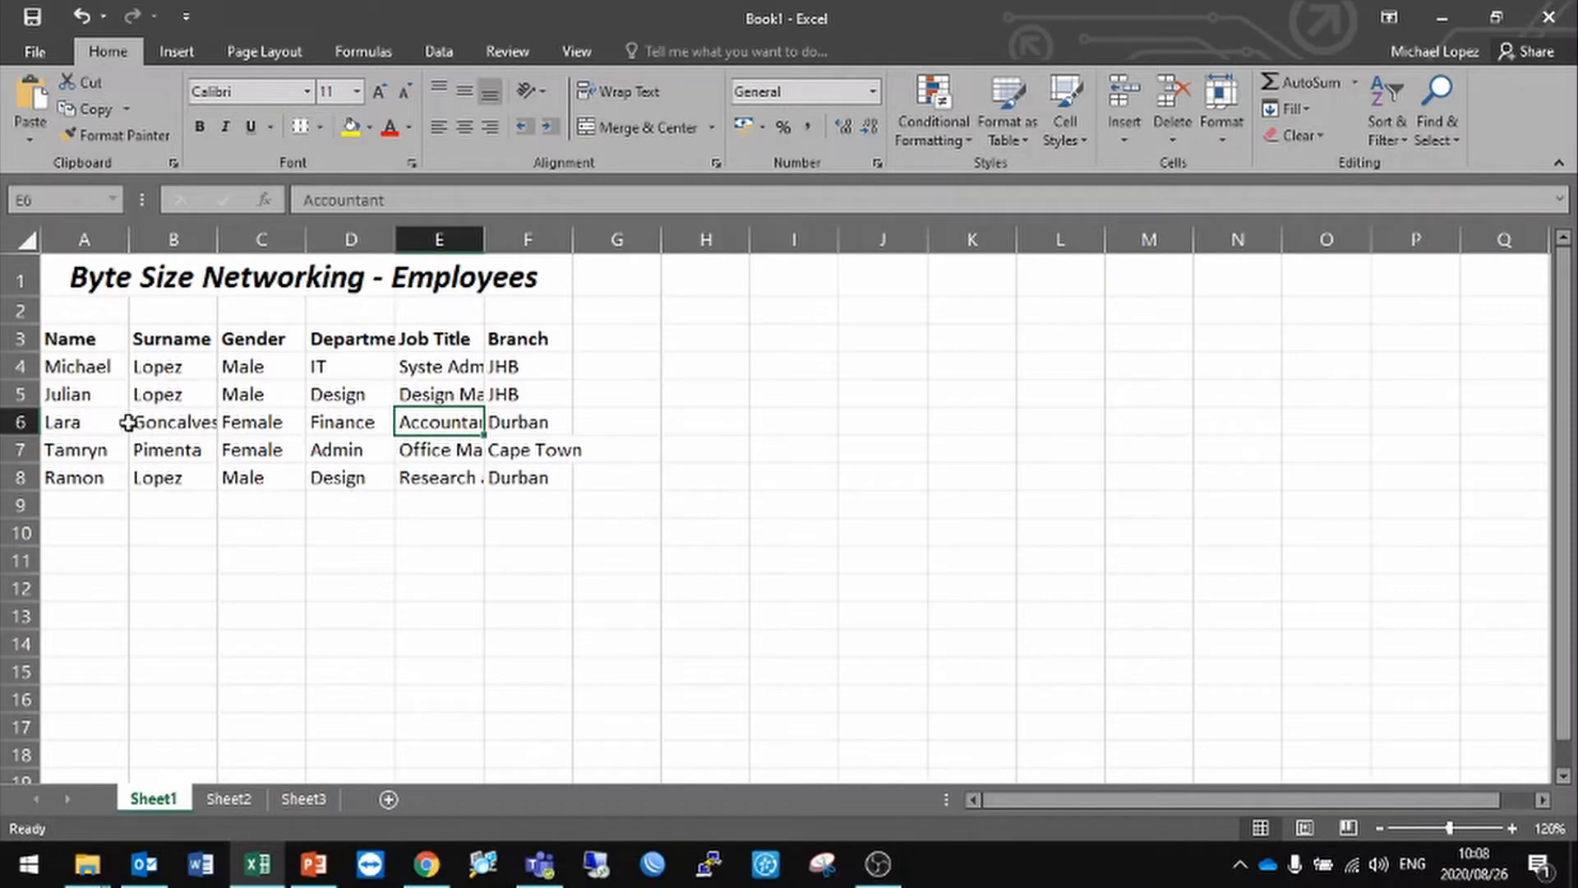
{"action": "left_click", "coordinate": [78, 239]}
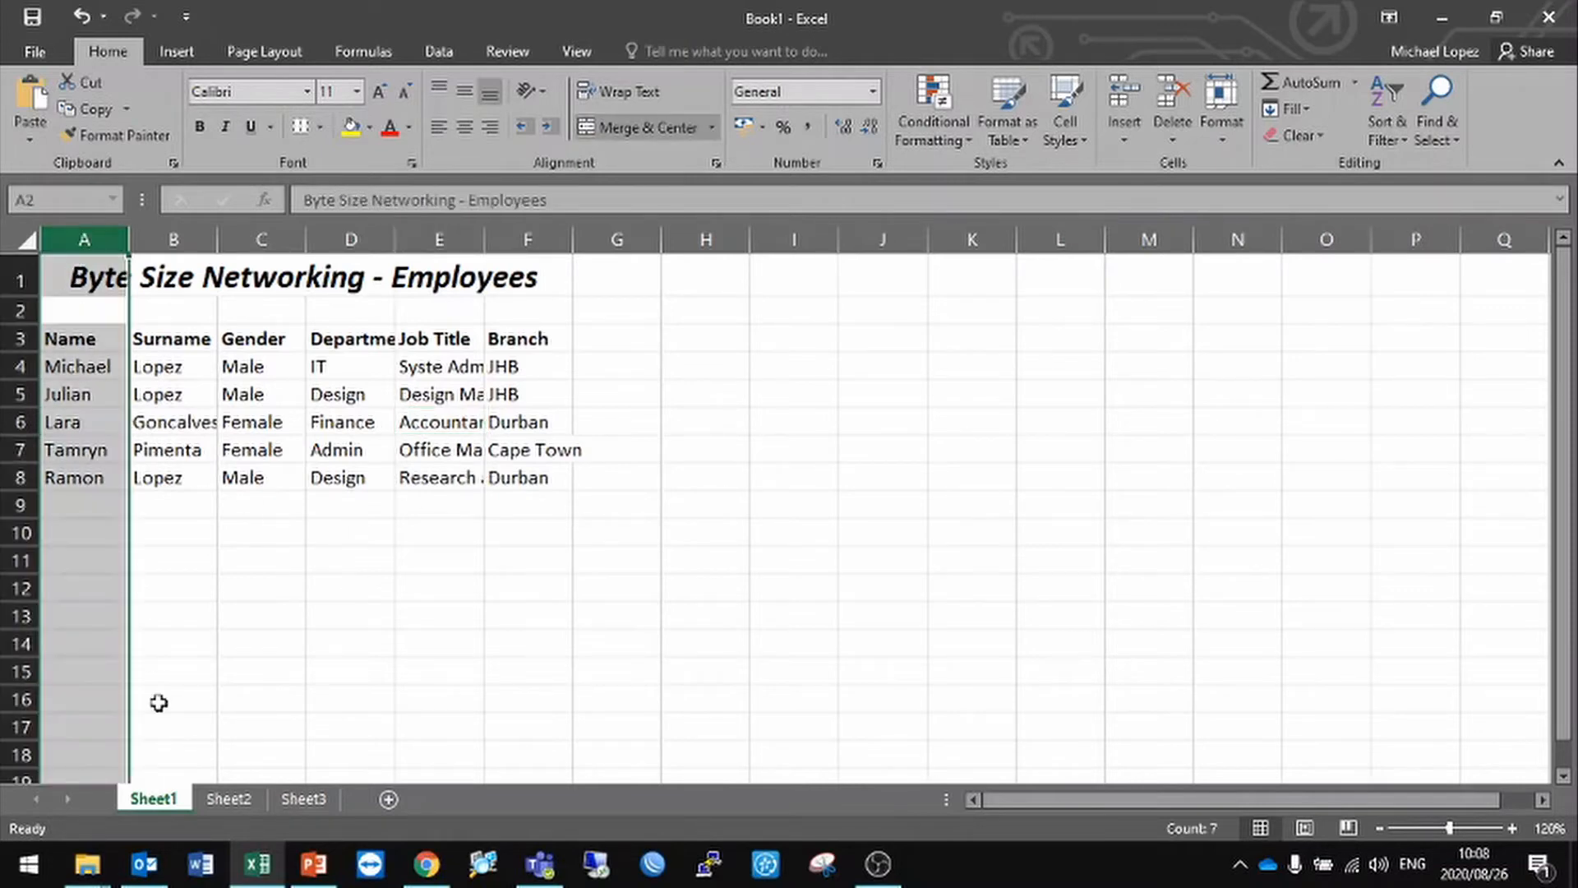
{"action": "left_click", "coordinate": [55, 337]}
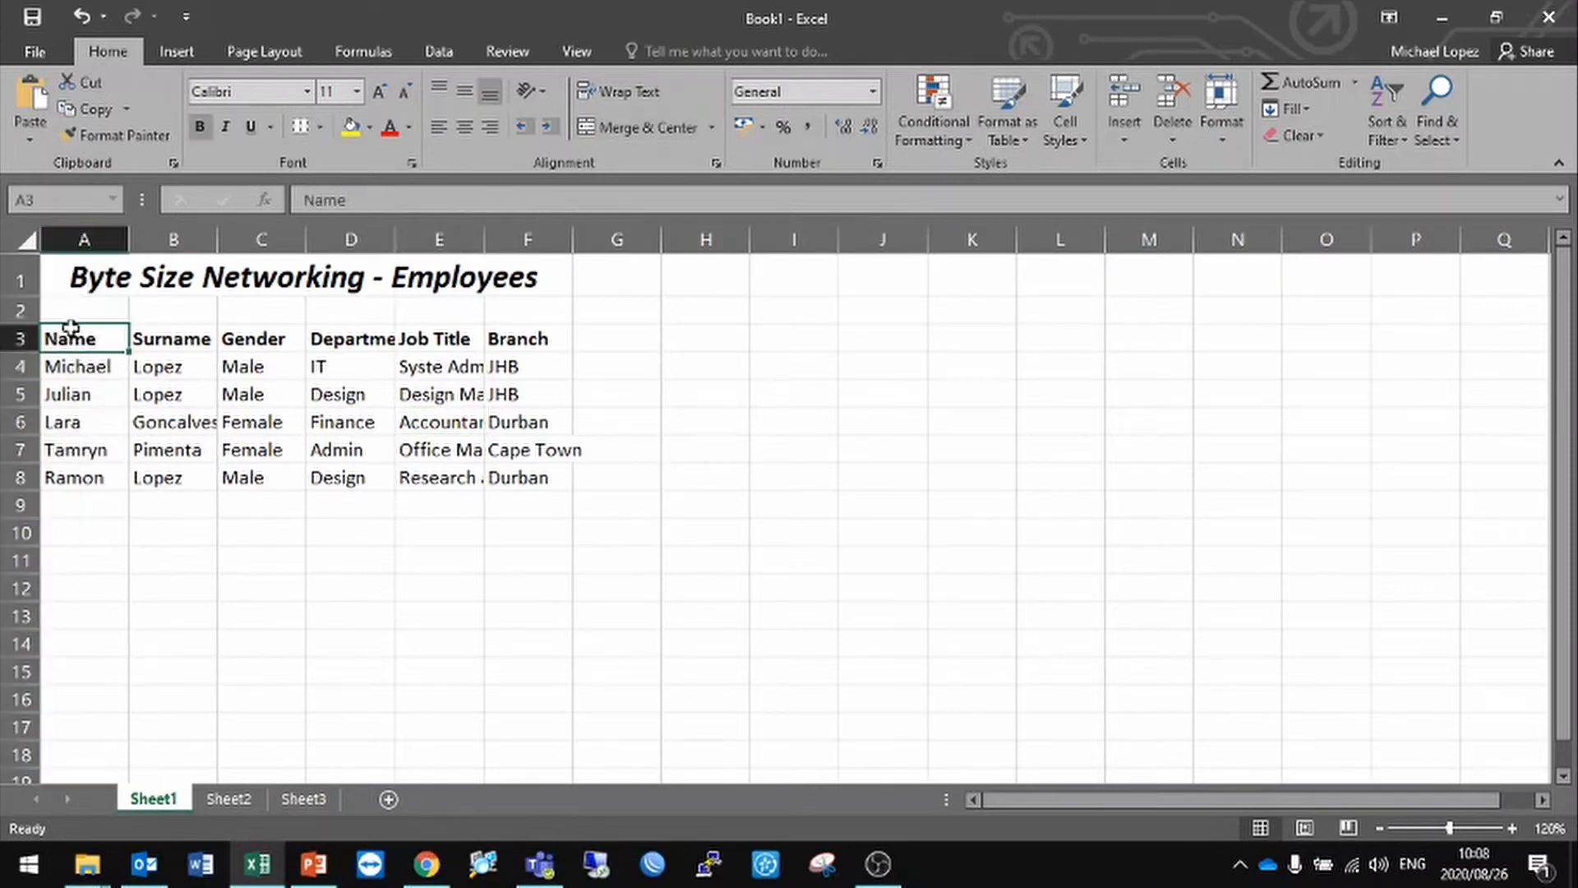
{"action": "double_click", "coordinate": [127, 238]}
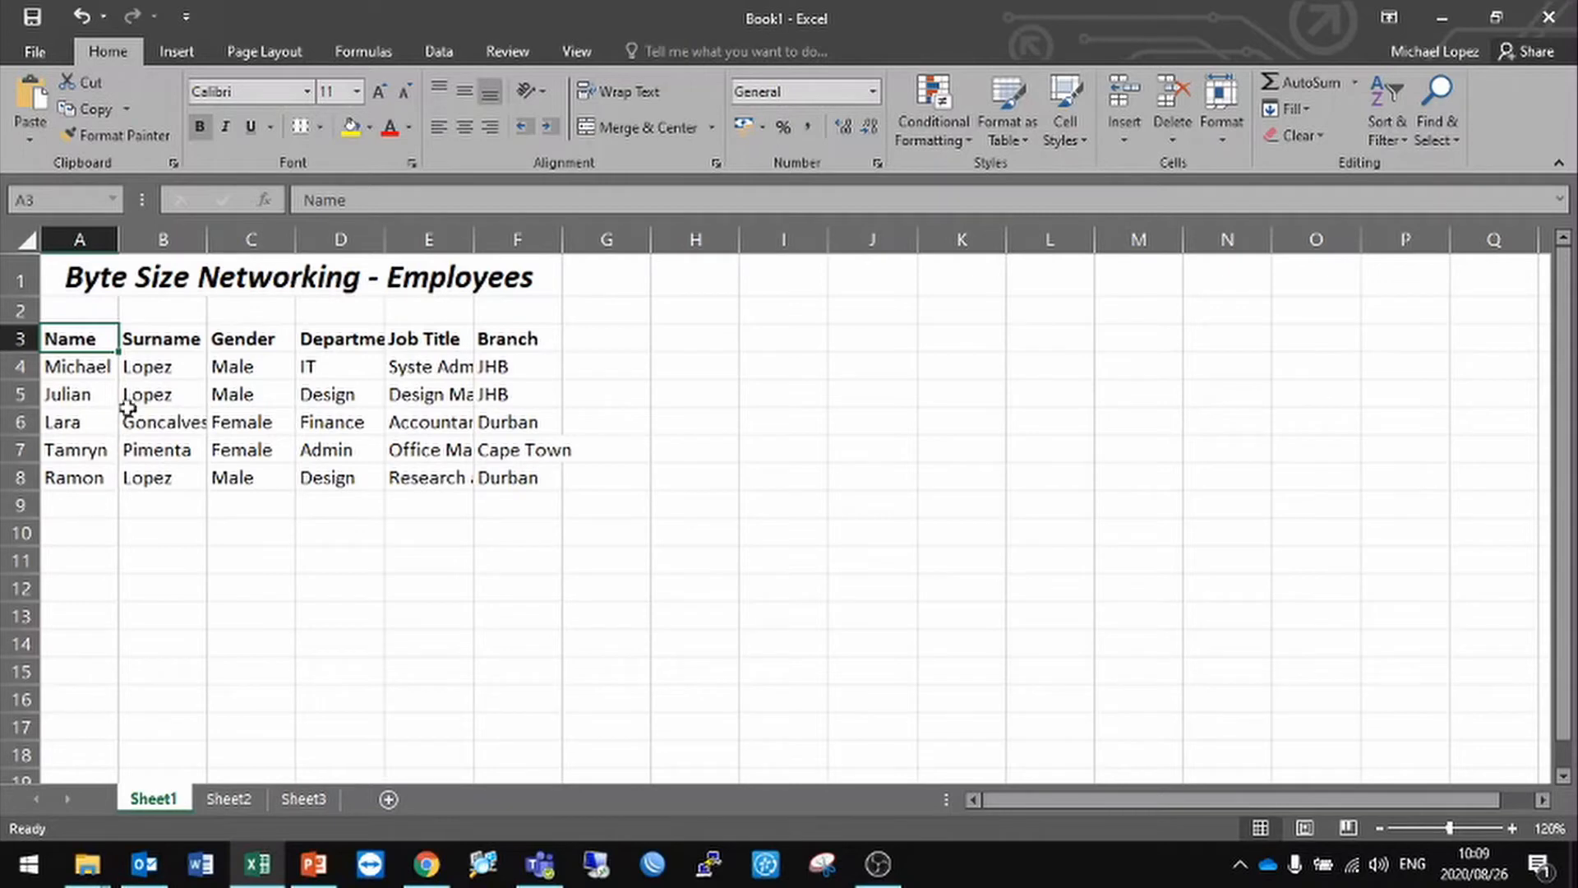
{"action": "double_click", "coordinate": [207, 238]}
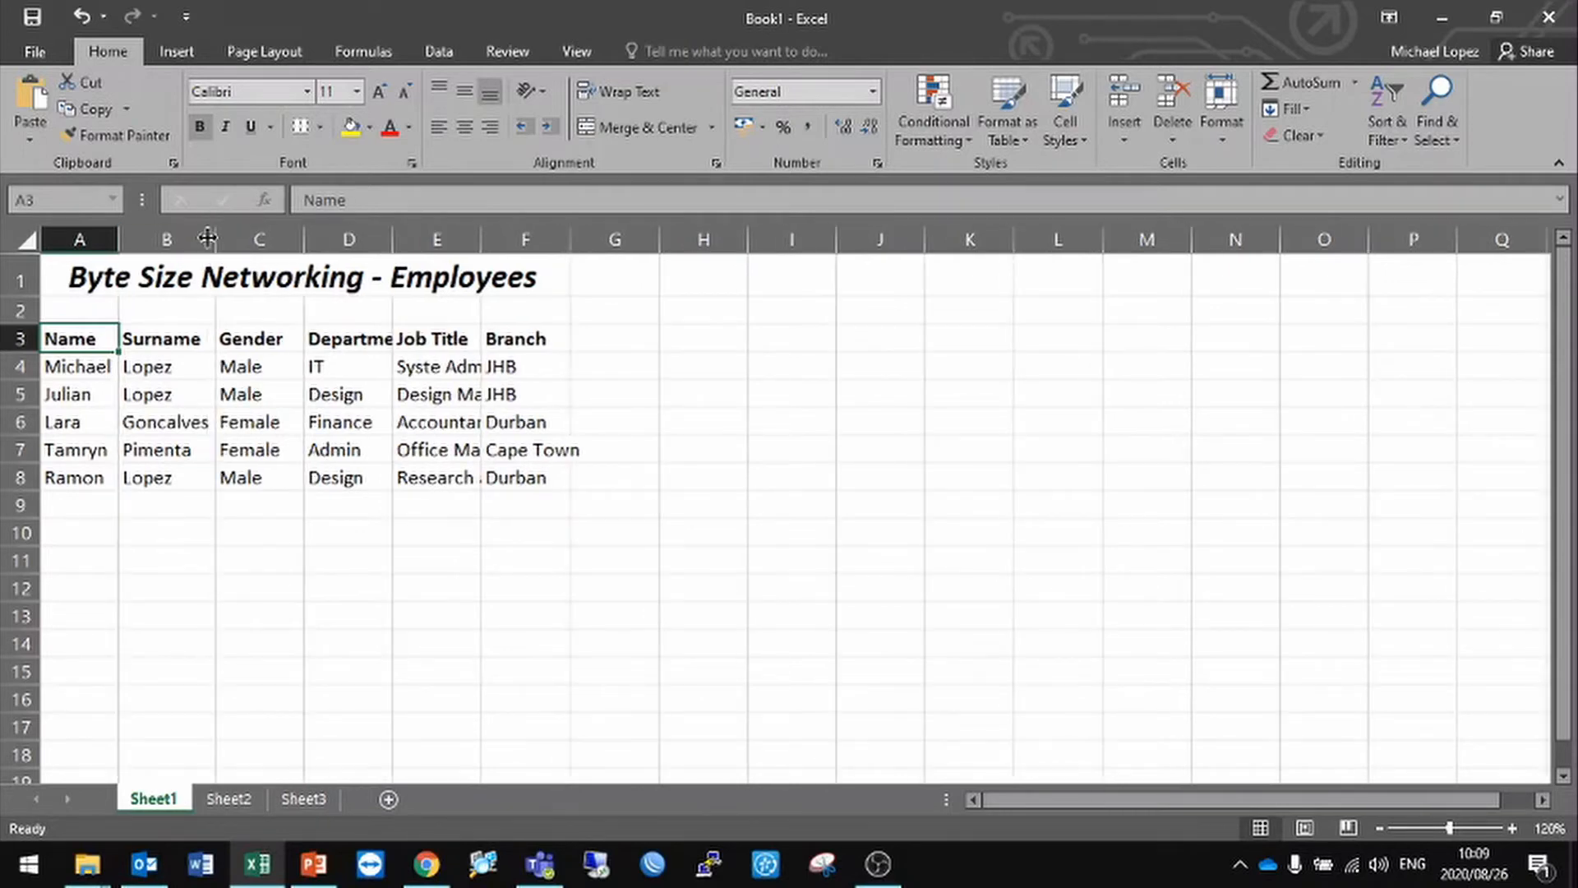
{"action": "left_click", "coordinate": [132, 422]}
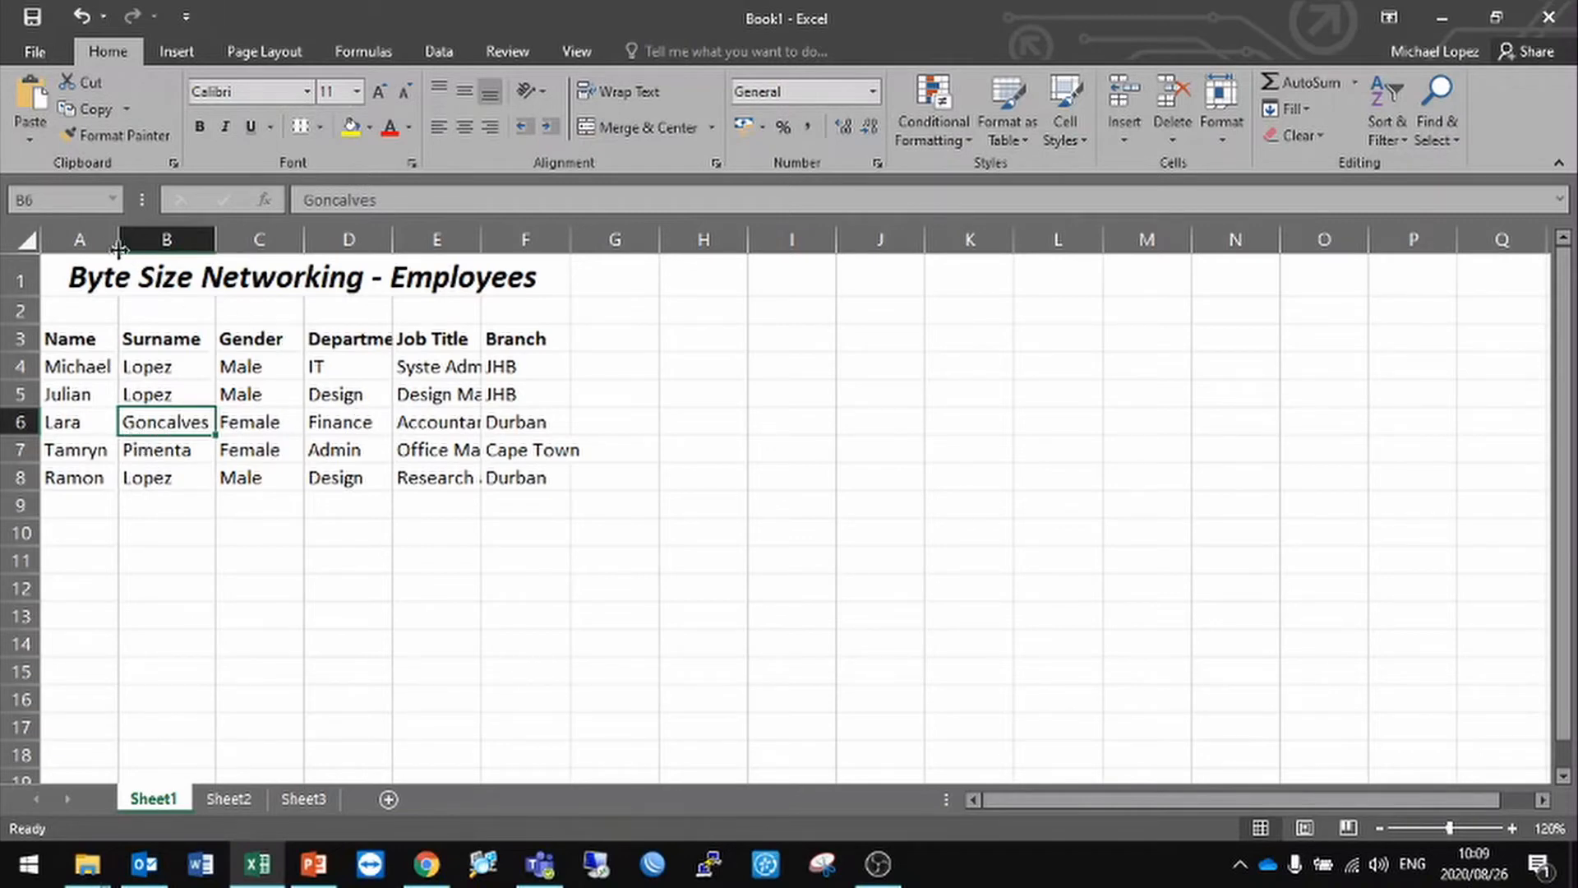
Step: Auto-fit the widths of columns A through F together to match their contents
{"action": "left_click_drag", "start_coordinate": [78, 239], "coordinate": [507, 235]}
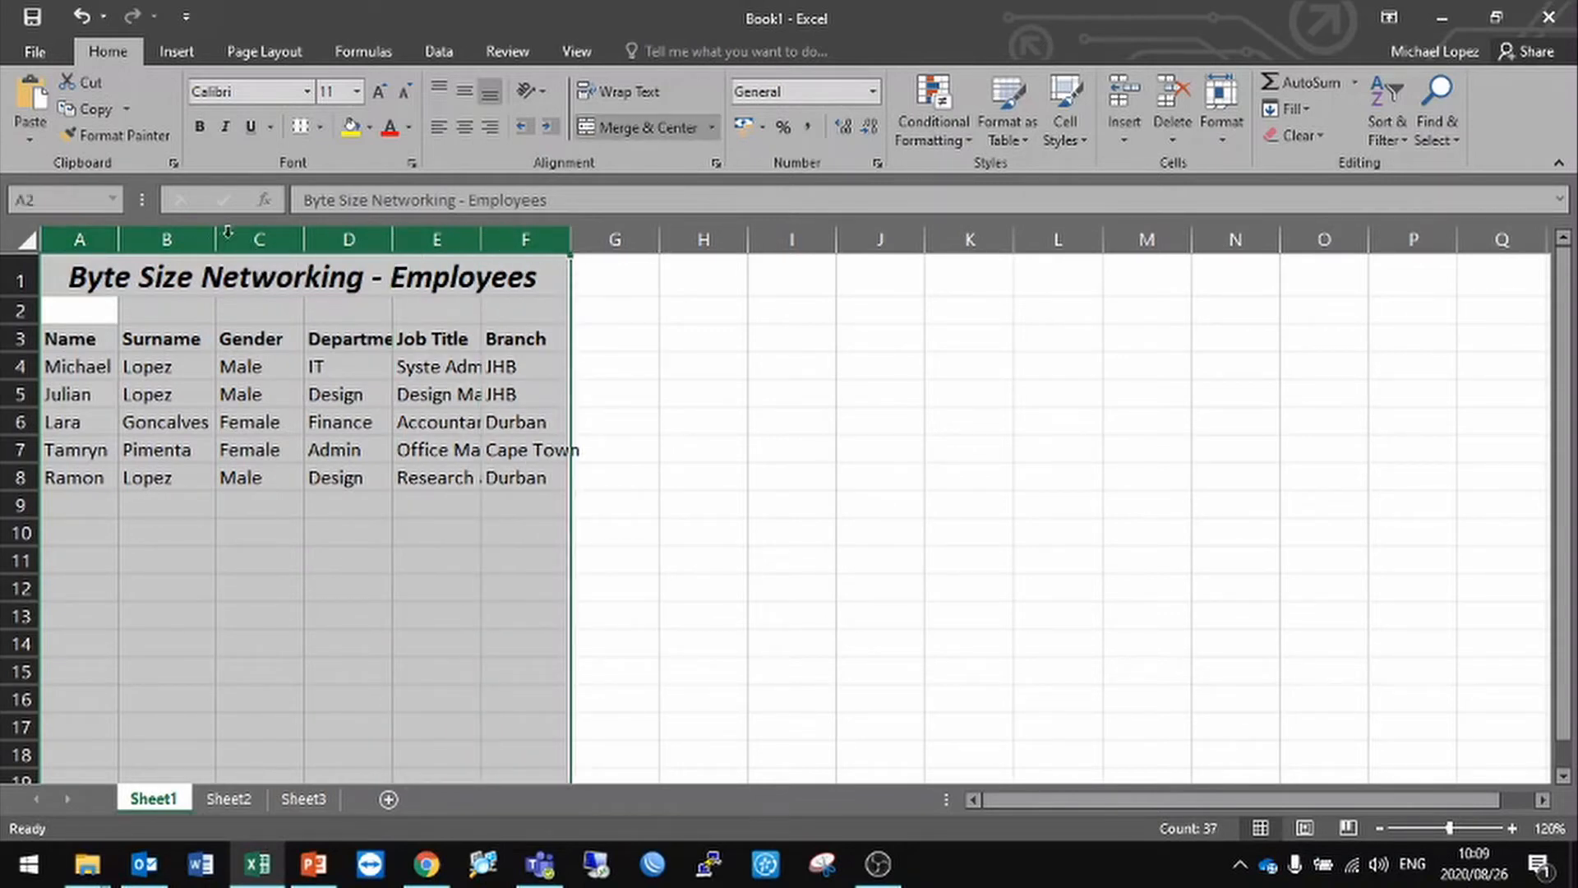
{"action": "double_click", "coordinate": [391, 239]}
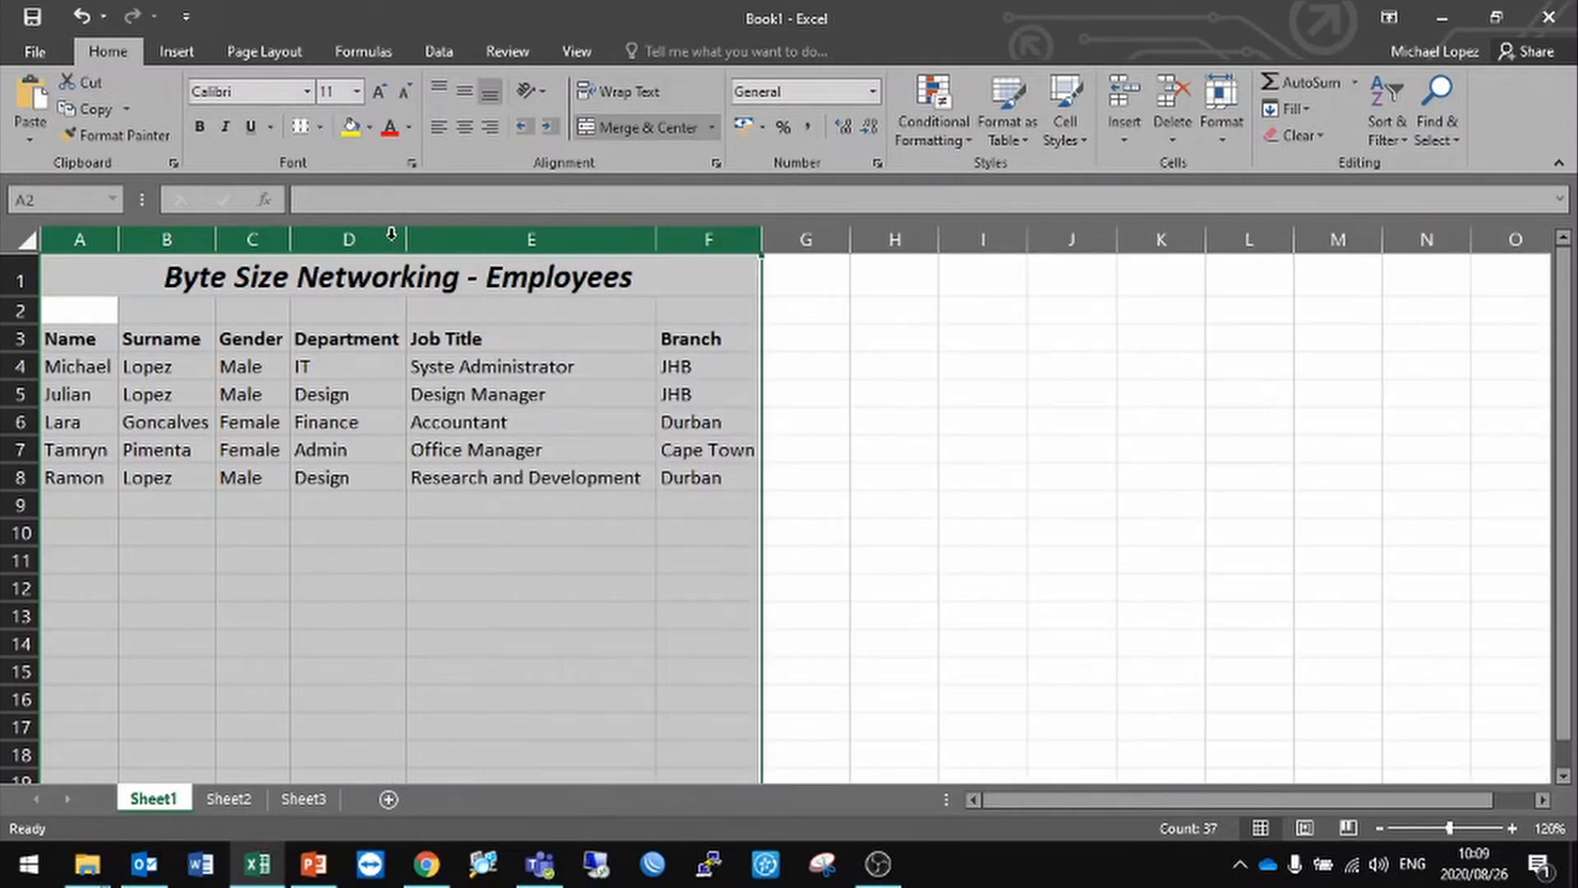
{"action": "left_click", "coordinate": [960, 446]}
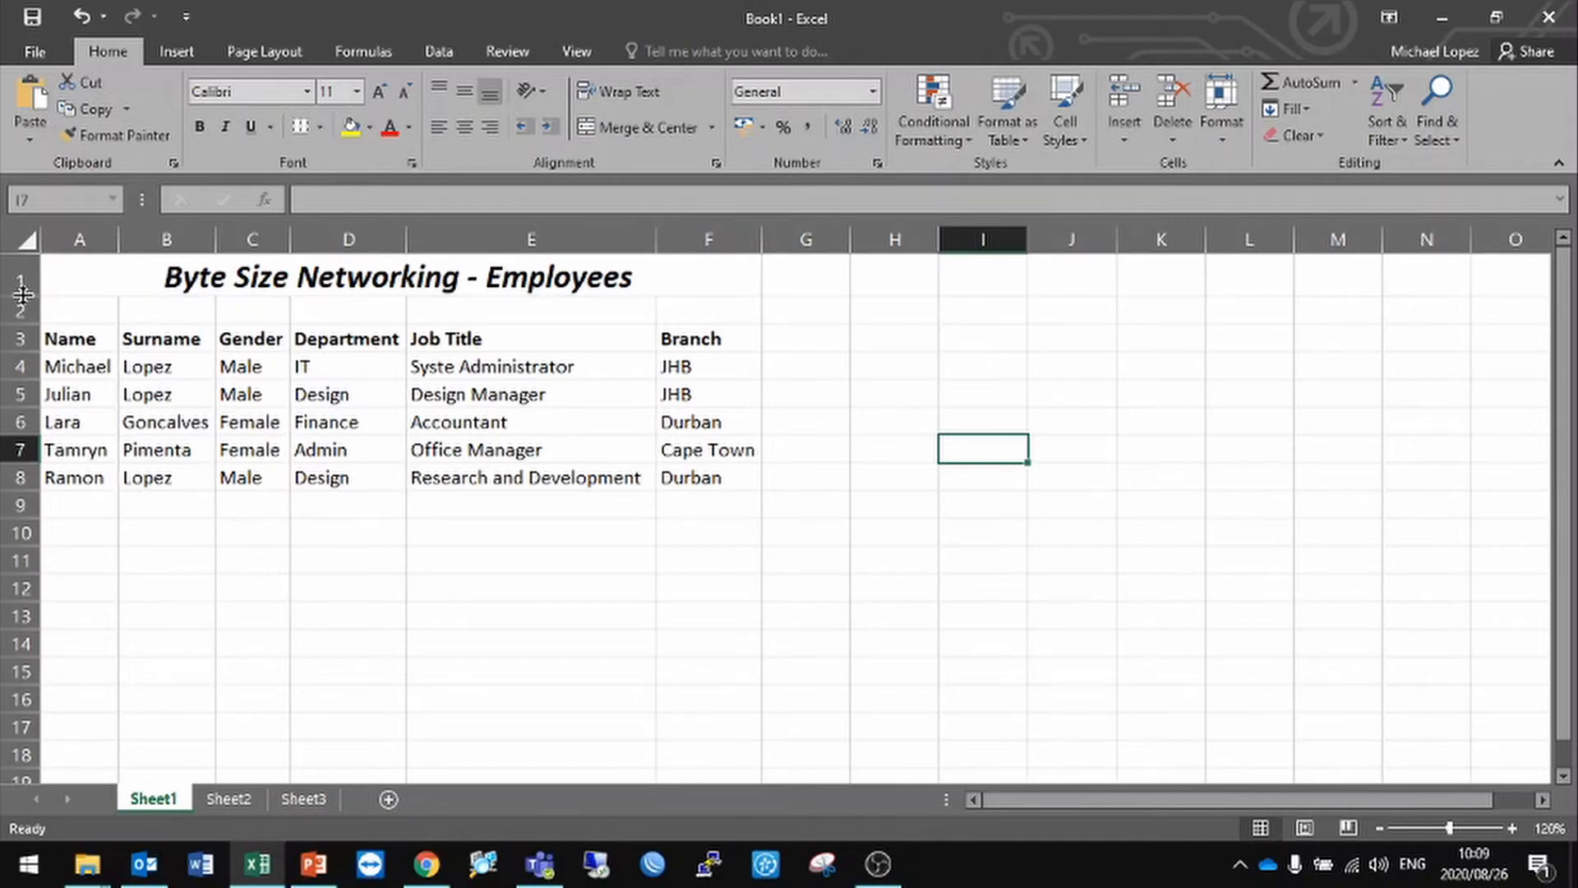
Step: Try a taller uniform height for rows 1 to 8 and undo the change
{"action": "mouse_move", "coordinate": [23, 294]}
{"action": "left_mouse_down"}
{"action": "mouse_move", "coordinate": [25, 320]}
{"action": "mouse_move", "coordinate": [24, 296]}
{"action": "left_mouse_up"}
{"action": "left_click_drag", "start_coordinate": [20, 279], "coordinate": [8, 477]}
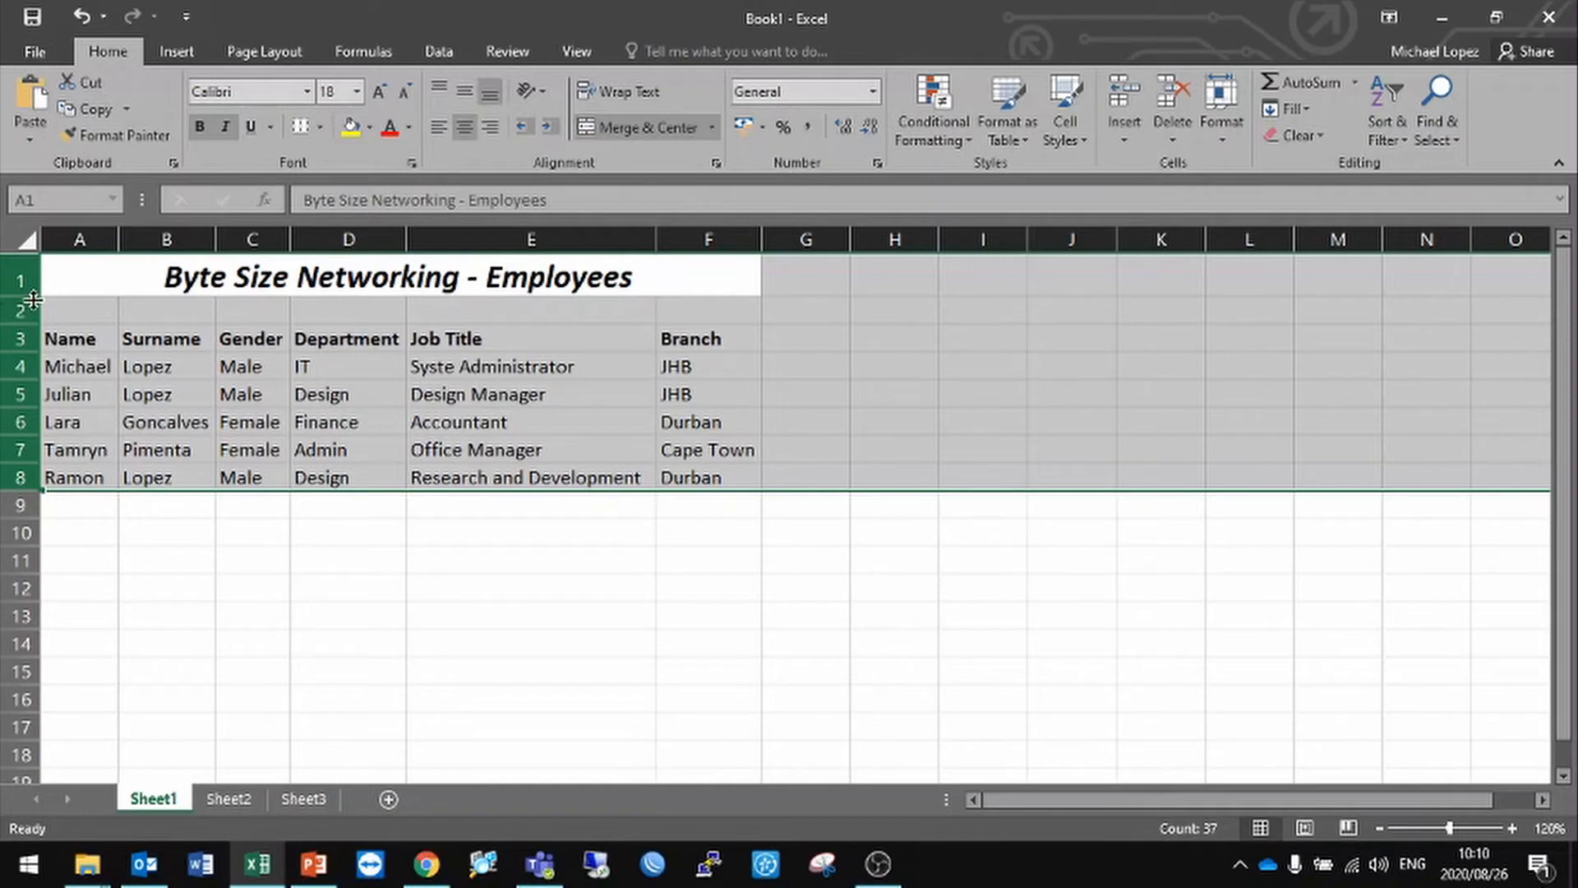
{"action": "left_click_drag", "start_coordinate": [22, 321], "coordinate": [22, 373]}
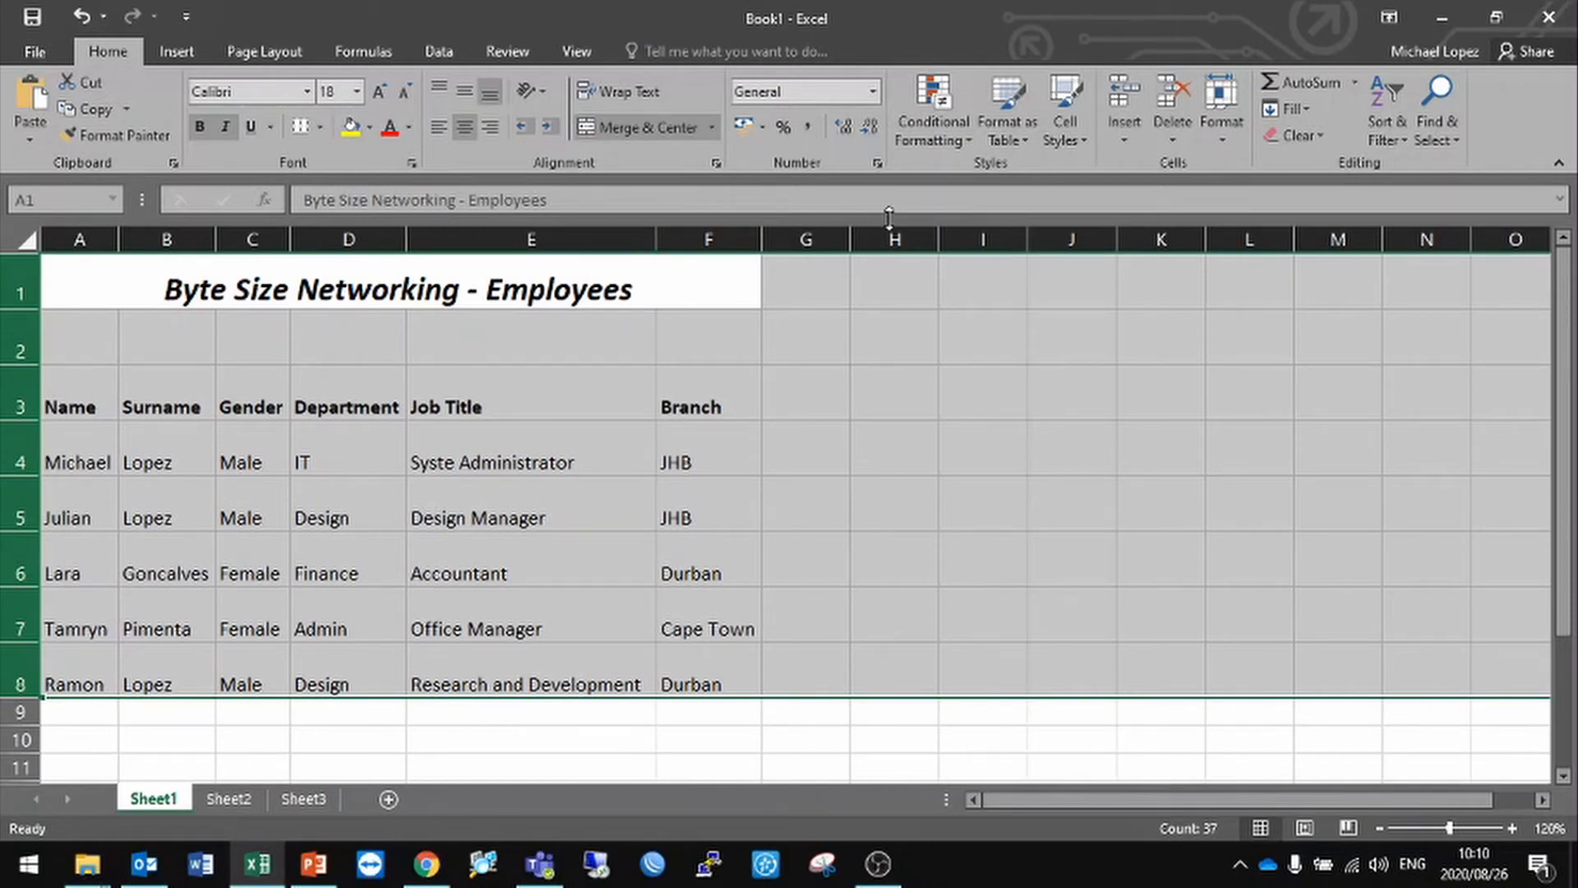
{"action": "key", "text": "ctrl+z"}
{"action": "left_click", "coordinate": [483, 609]}
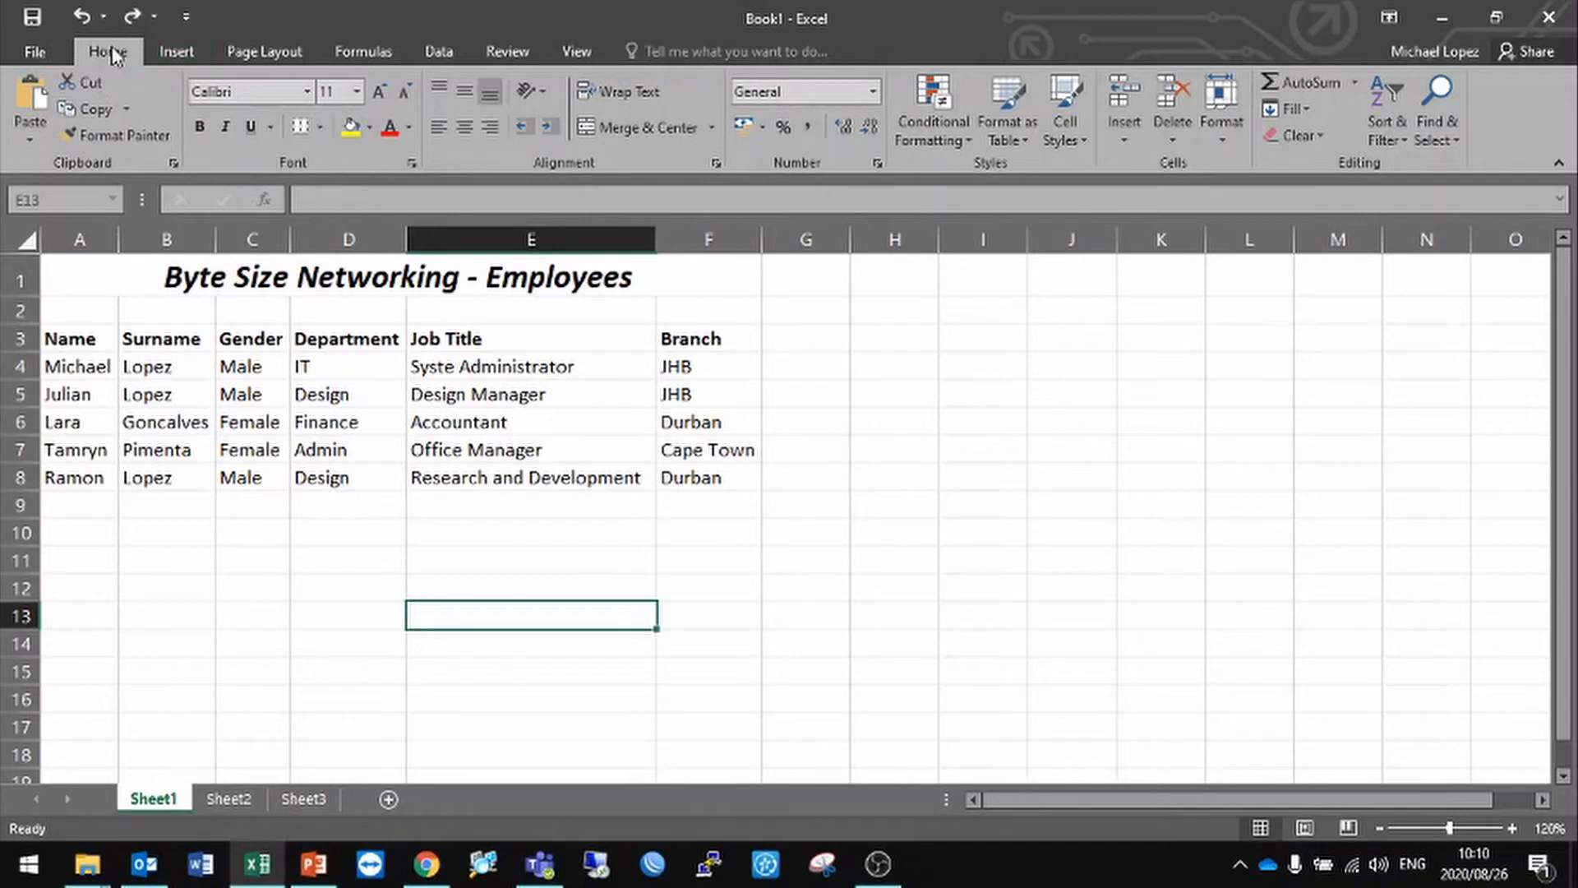
Step: Apply a Thick Outside Borders outline to the Name heading in A3
{"action": "left_click", "coordinate": [319, 126]}
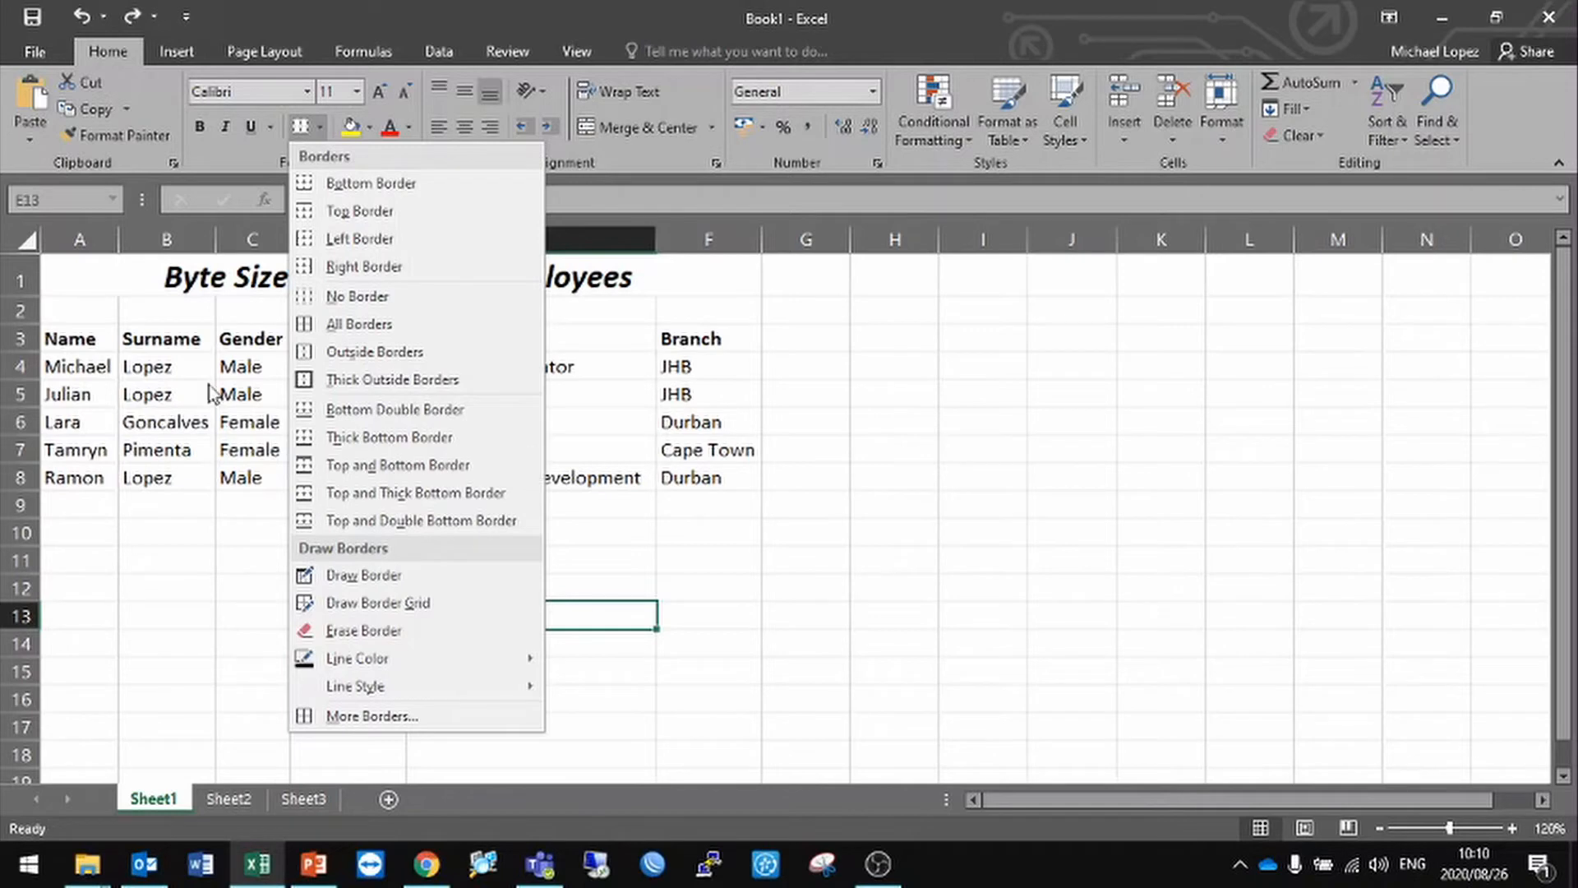
{"action": "left_click", "coordinate": [83, 350]}
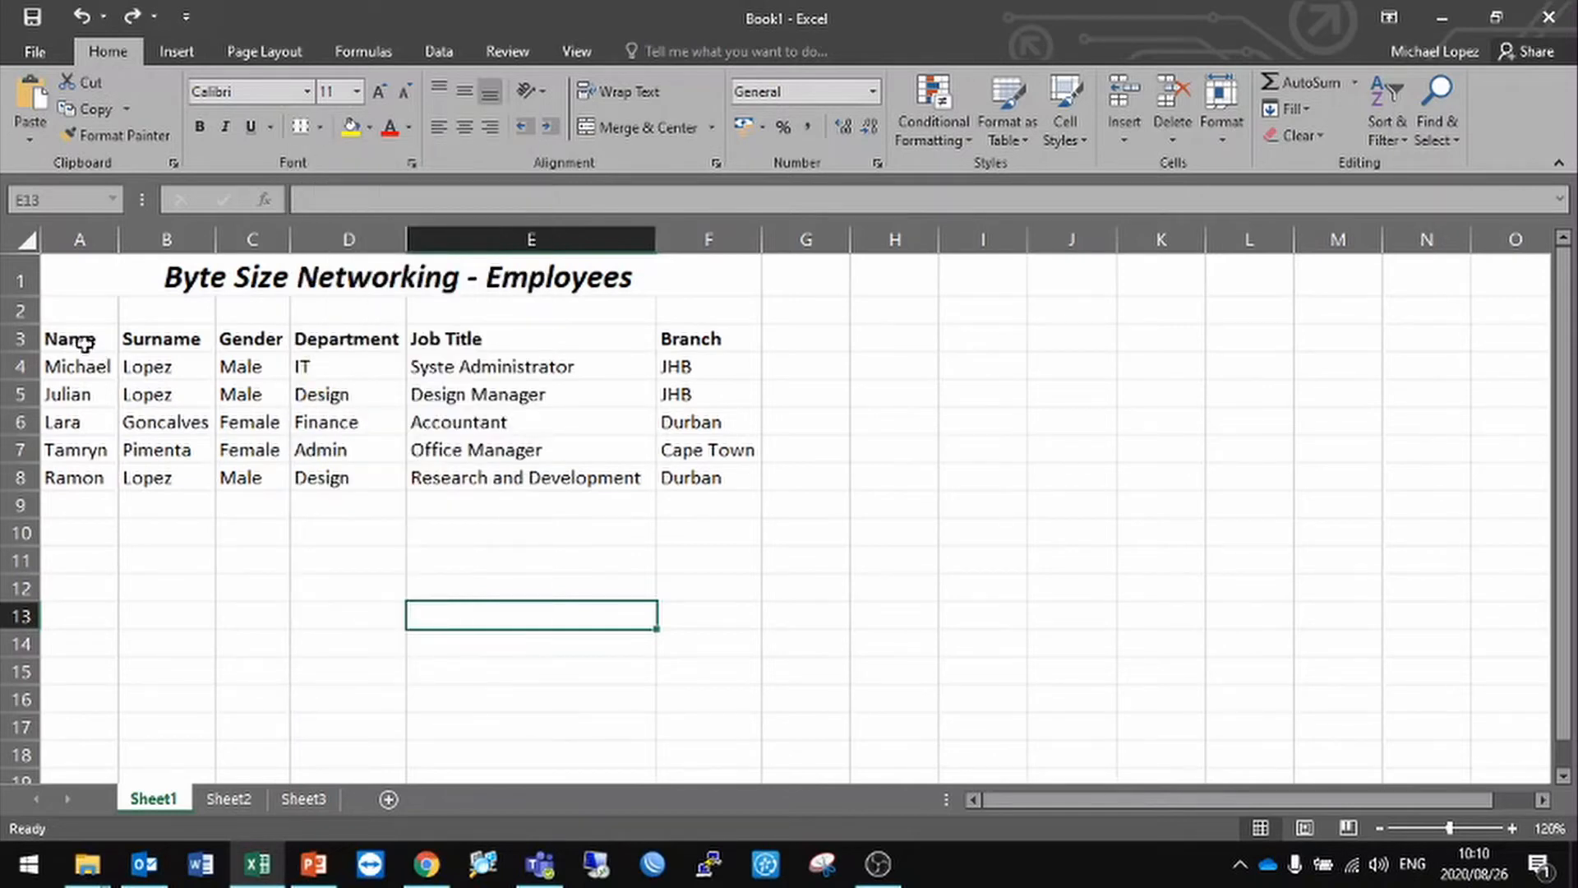
{"action": "left_click", "coordinate": [77, 340]}
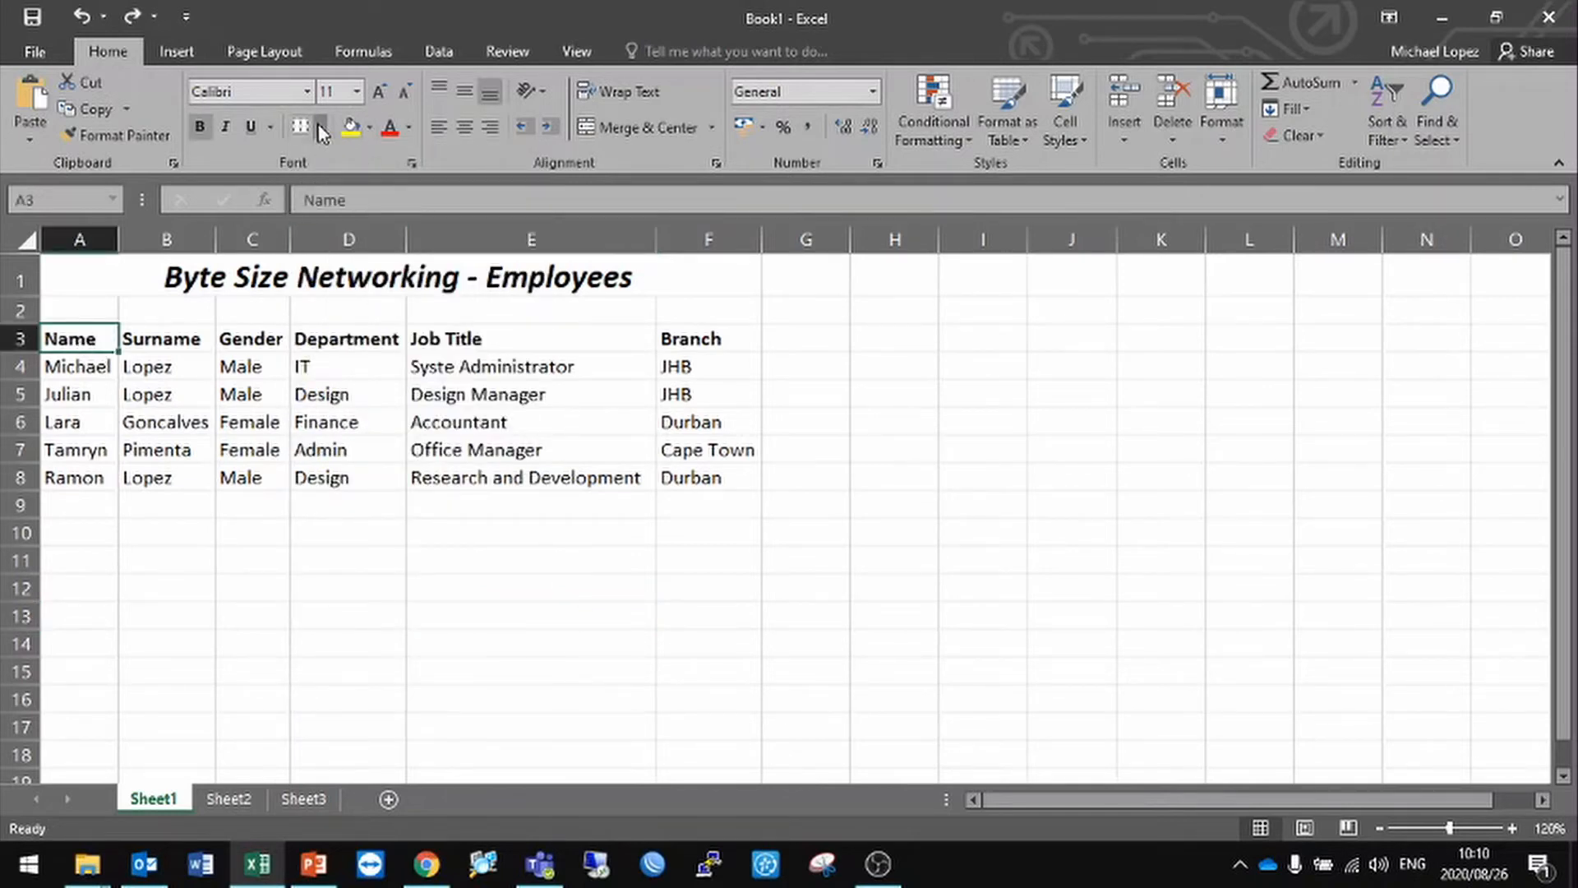
{"action": "left_click", "coordinate": [320, 127]}
{"action": "left_click", "coordinate": [370, 379]}
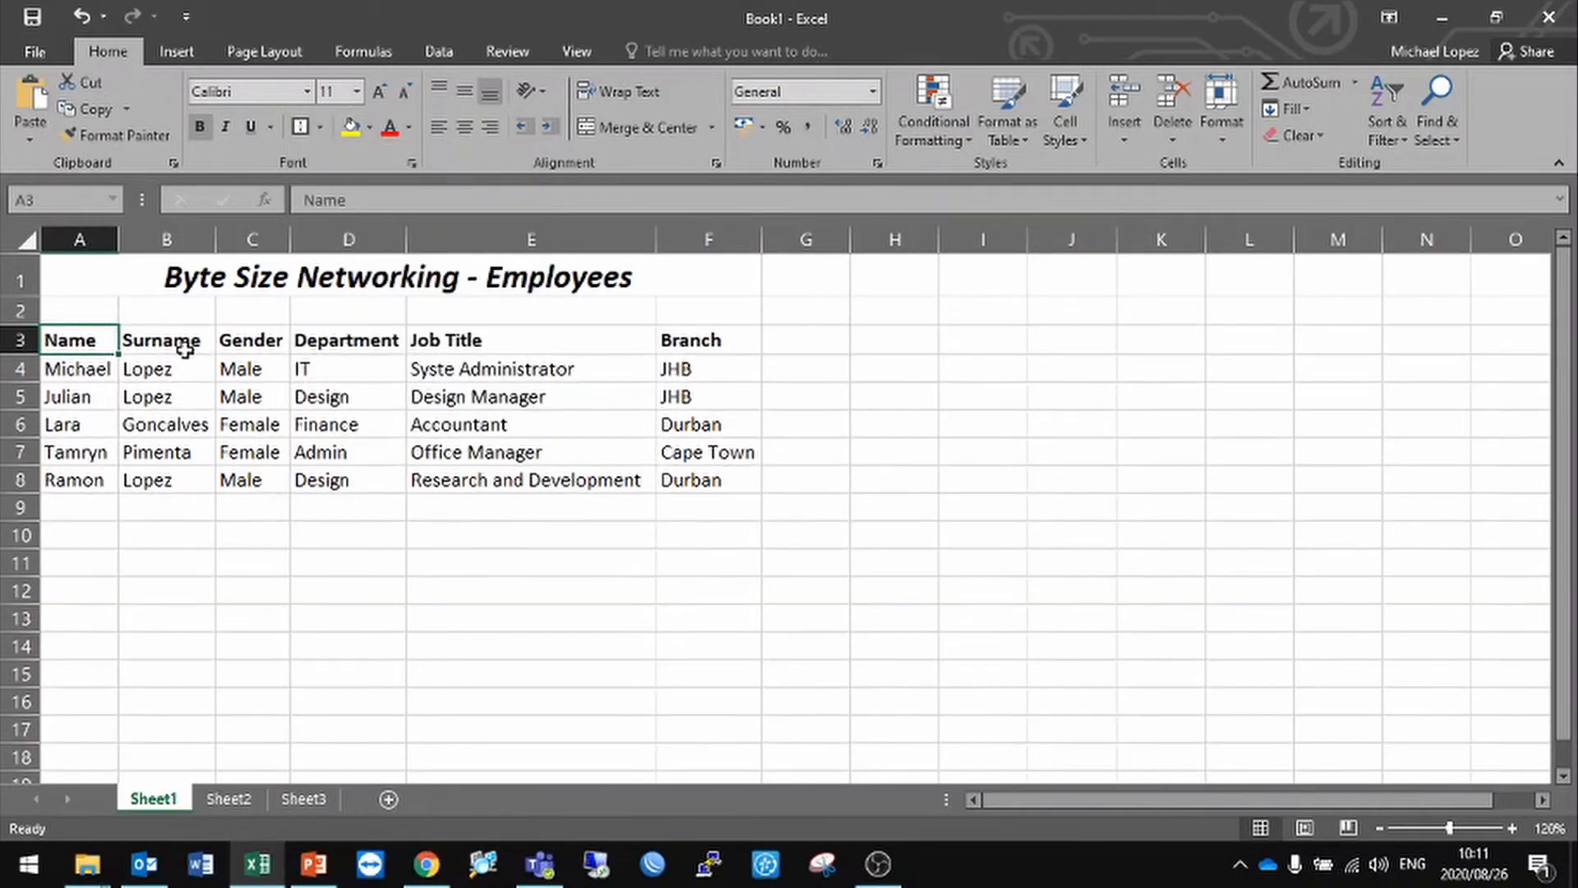
Step: Give each of the remaining headings in B3 through F3 its own thick outside border
{"action": "left_click", "coordinate": [177, 342]}
{"action": "left_click", "coordinate": [309, 129]}
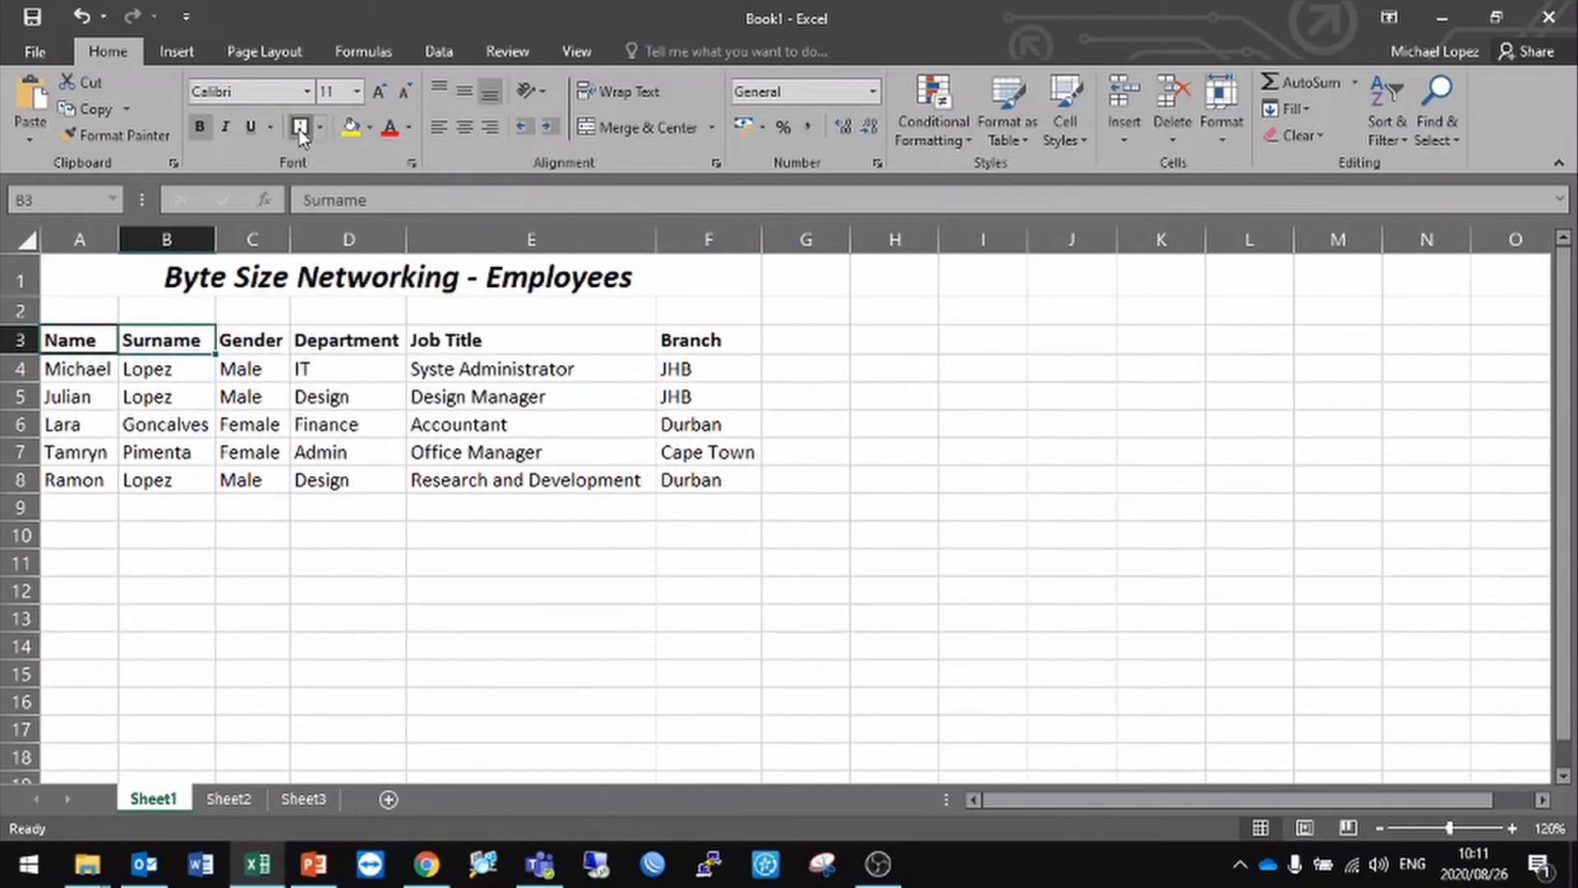
{"action": "left_click", "coordinate": [257, 344]}
{"action": "left_click", "coordinate": [301, 128]}
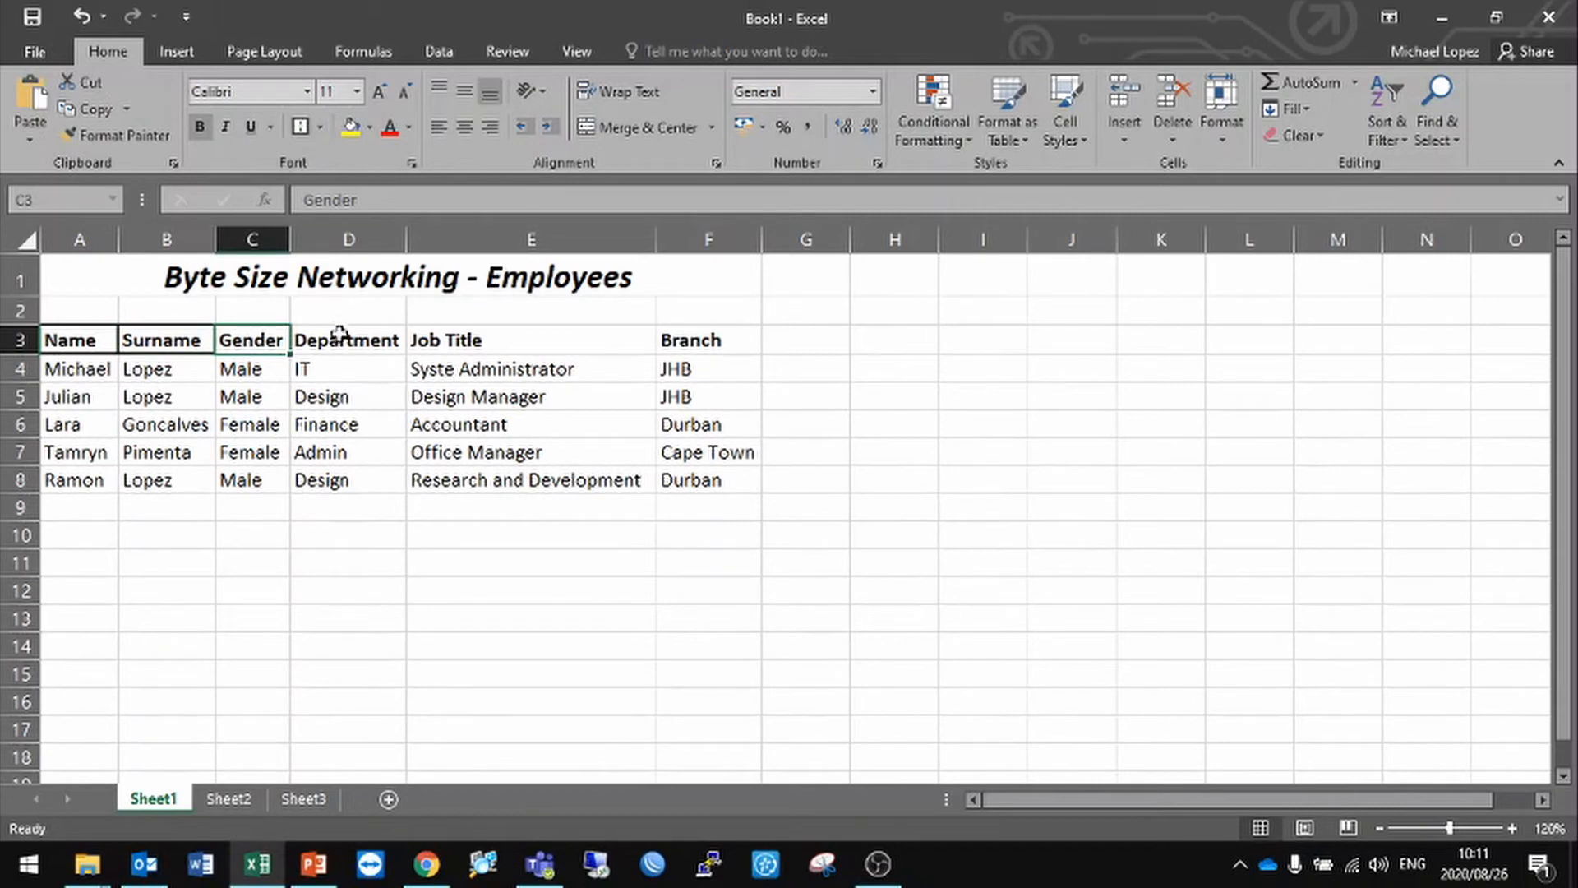
{"action": "left_click", "coordinate": [336, 333]}
{"action": "left_click", "coordinate": [299, 127]}
{"action": "left_click", "coordinate": [443, 340]}
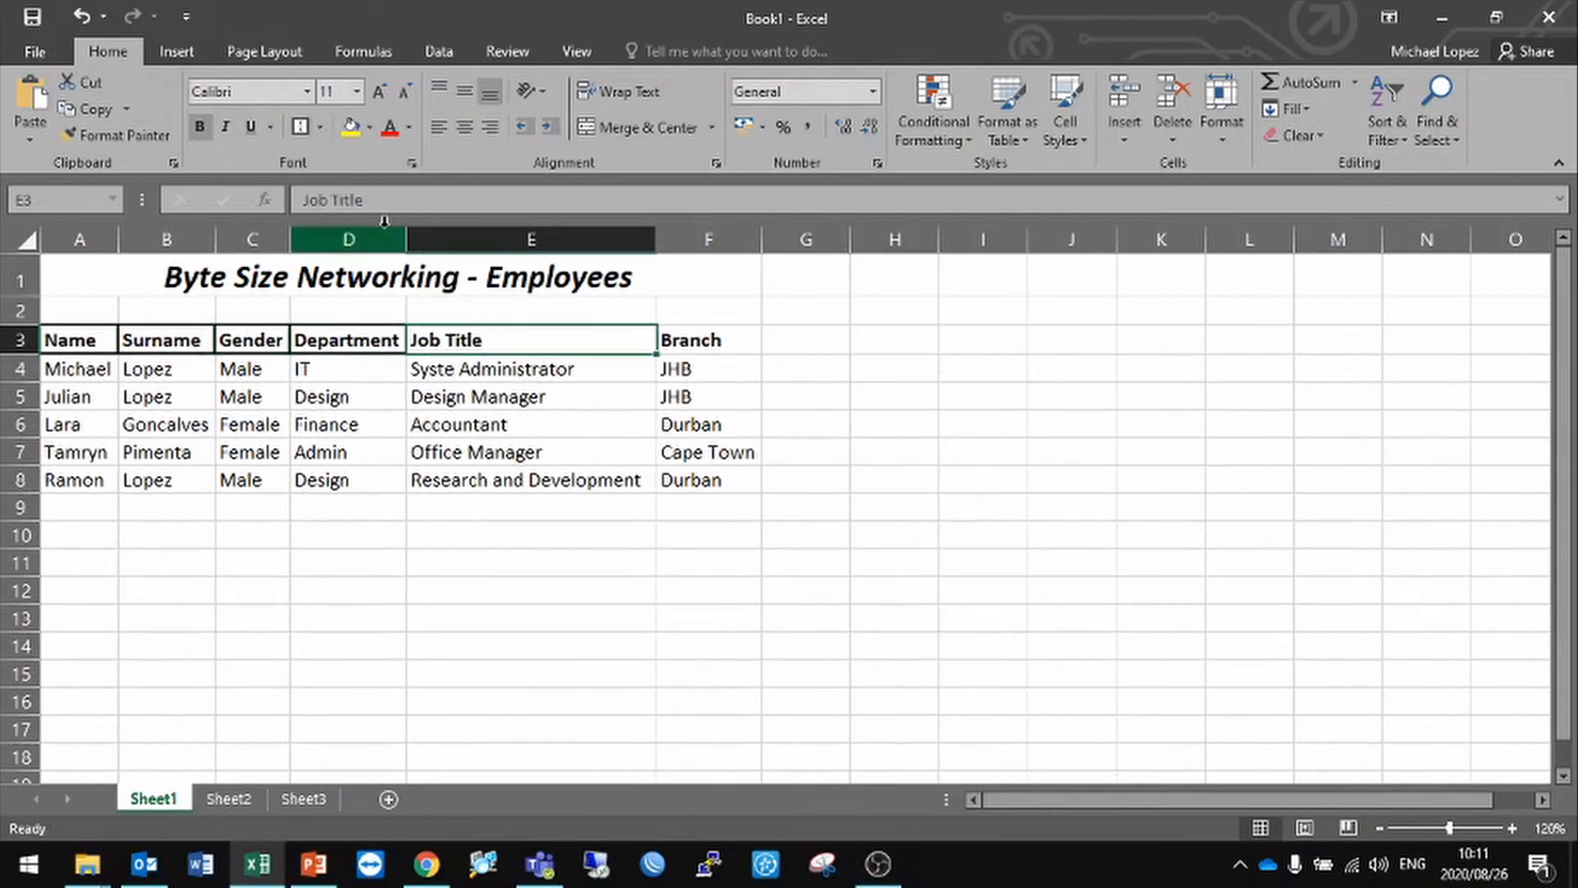
{"action": "left_click", "coordinate": [301, 127]}
{"action": "left_click", "coordinate": [715, 352]}
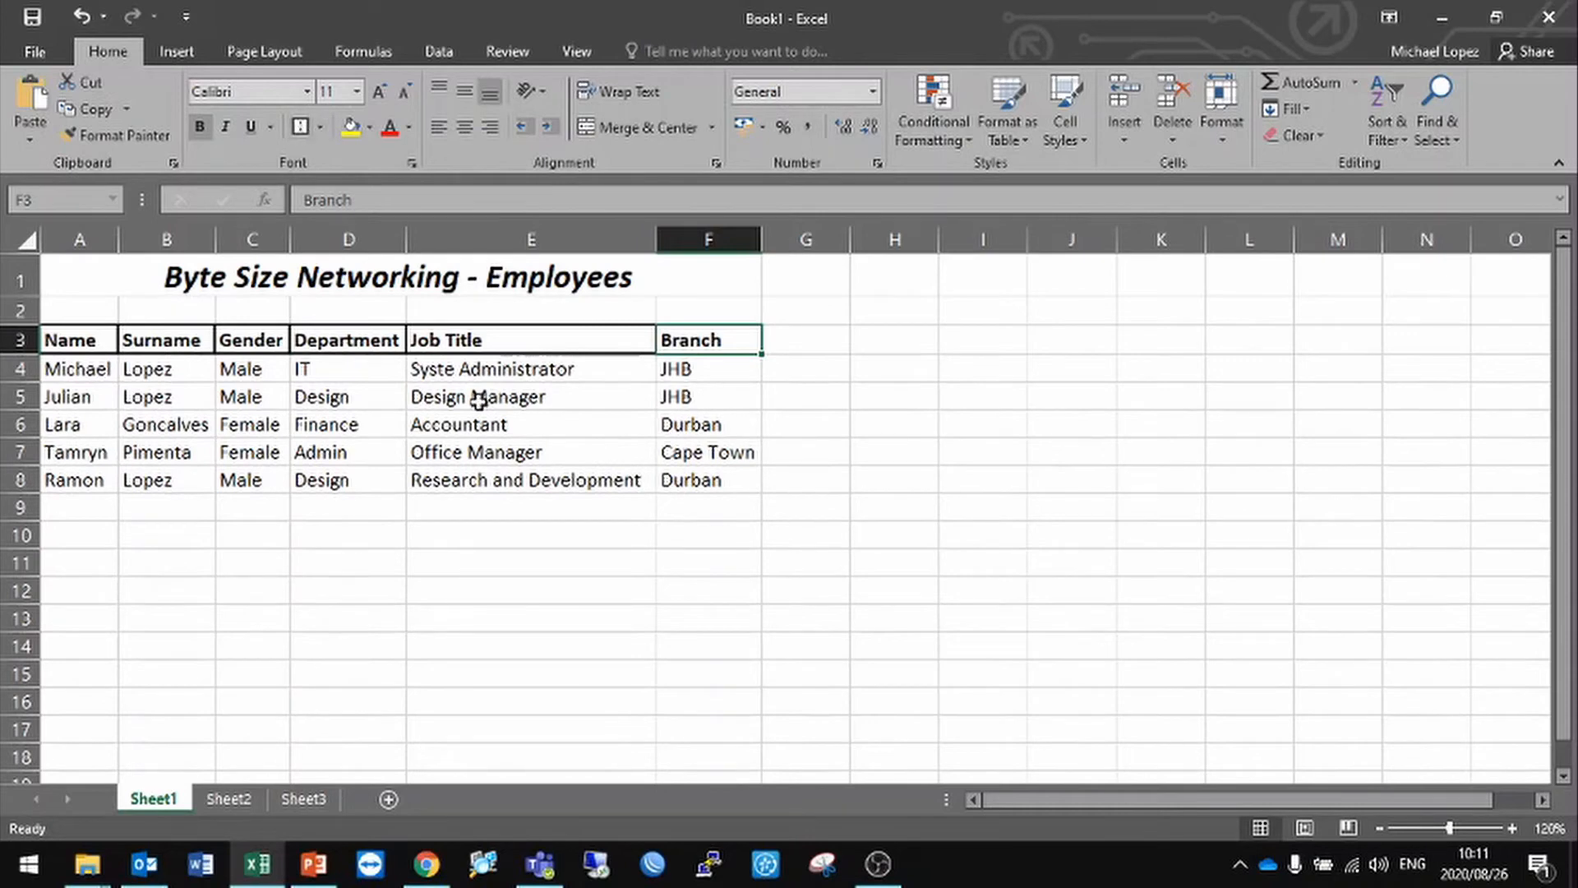
{"action": "left_click", "coordinate": [967, 351]}
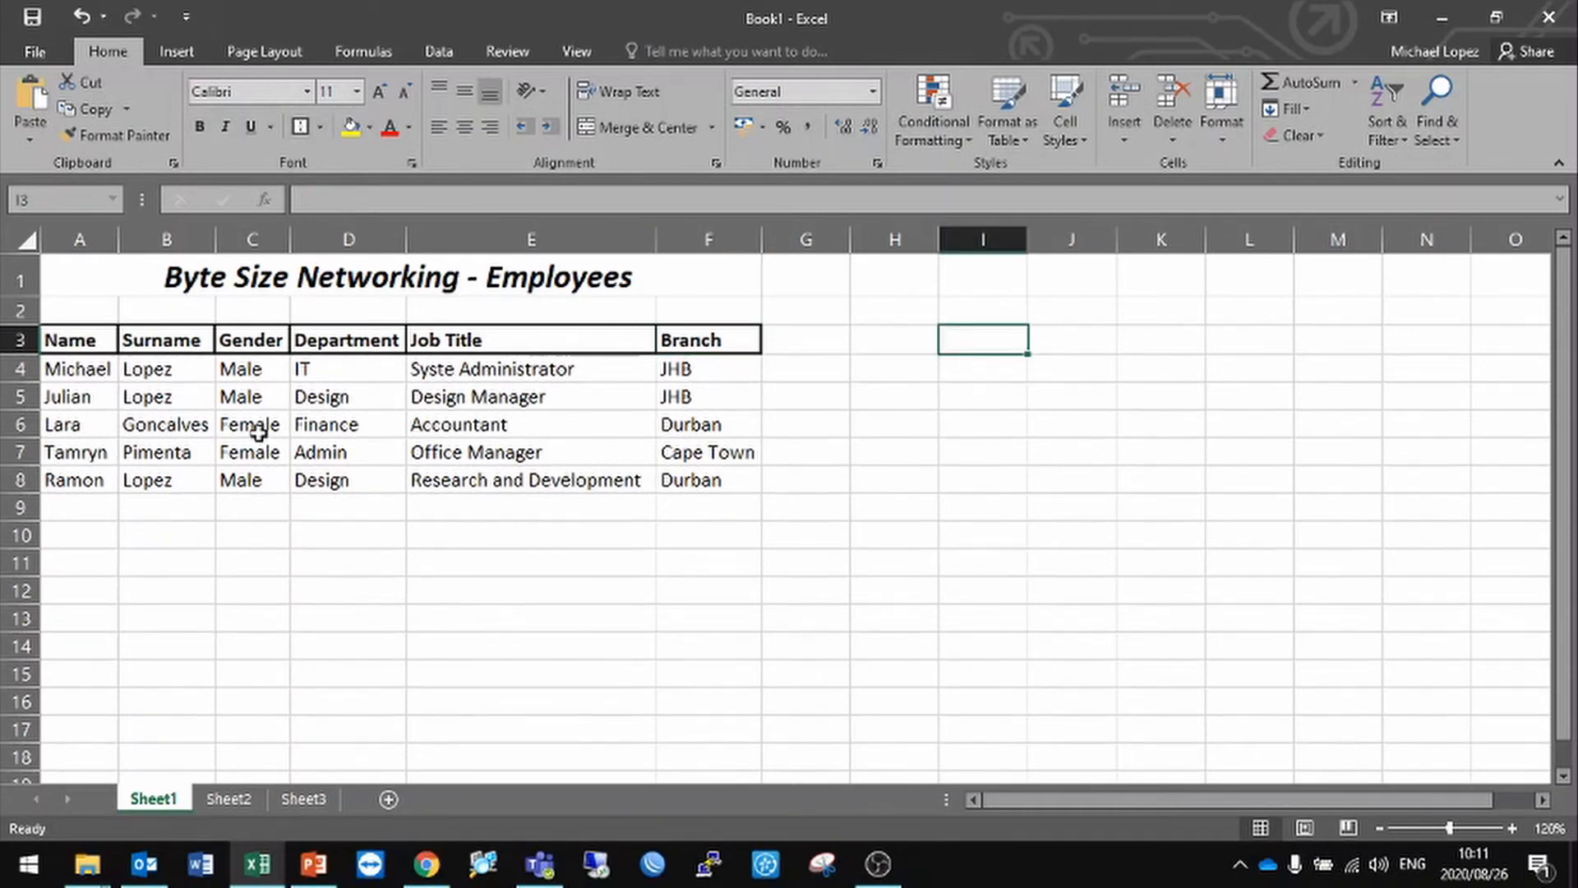
Step: Italicize the column headings in A3:F3
{"action": "left_click_drag", "start_coordinate": [78, 339], "coordinate": [670, 338]}
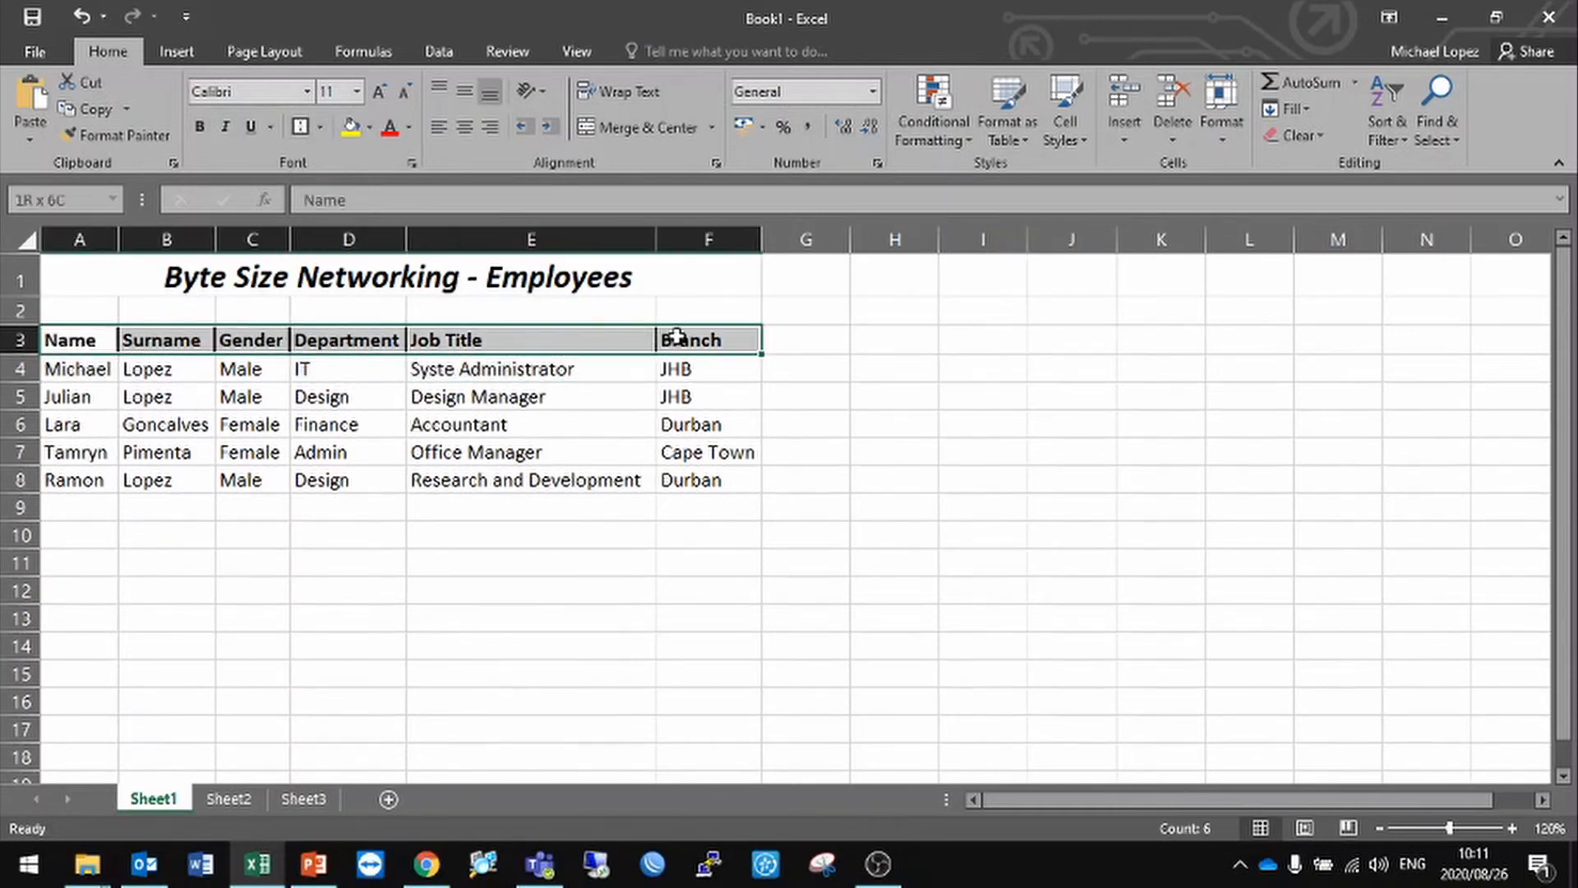
{"action": "left_click", "coordinate": [221, 128]}
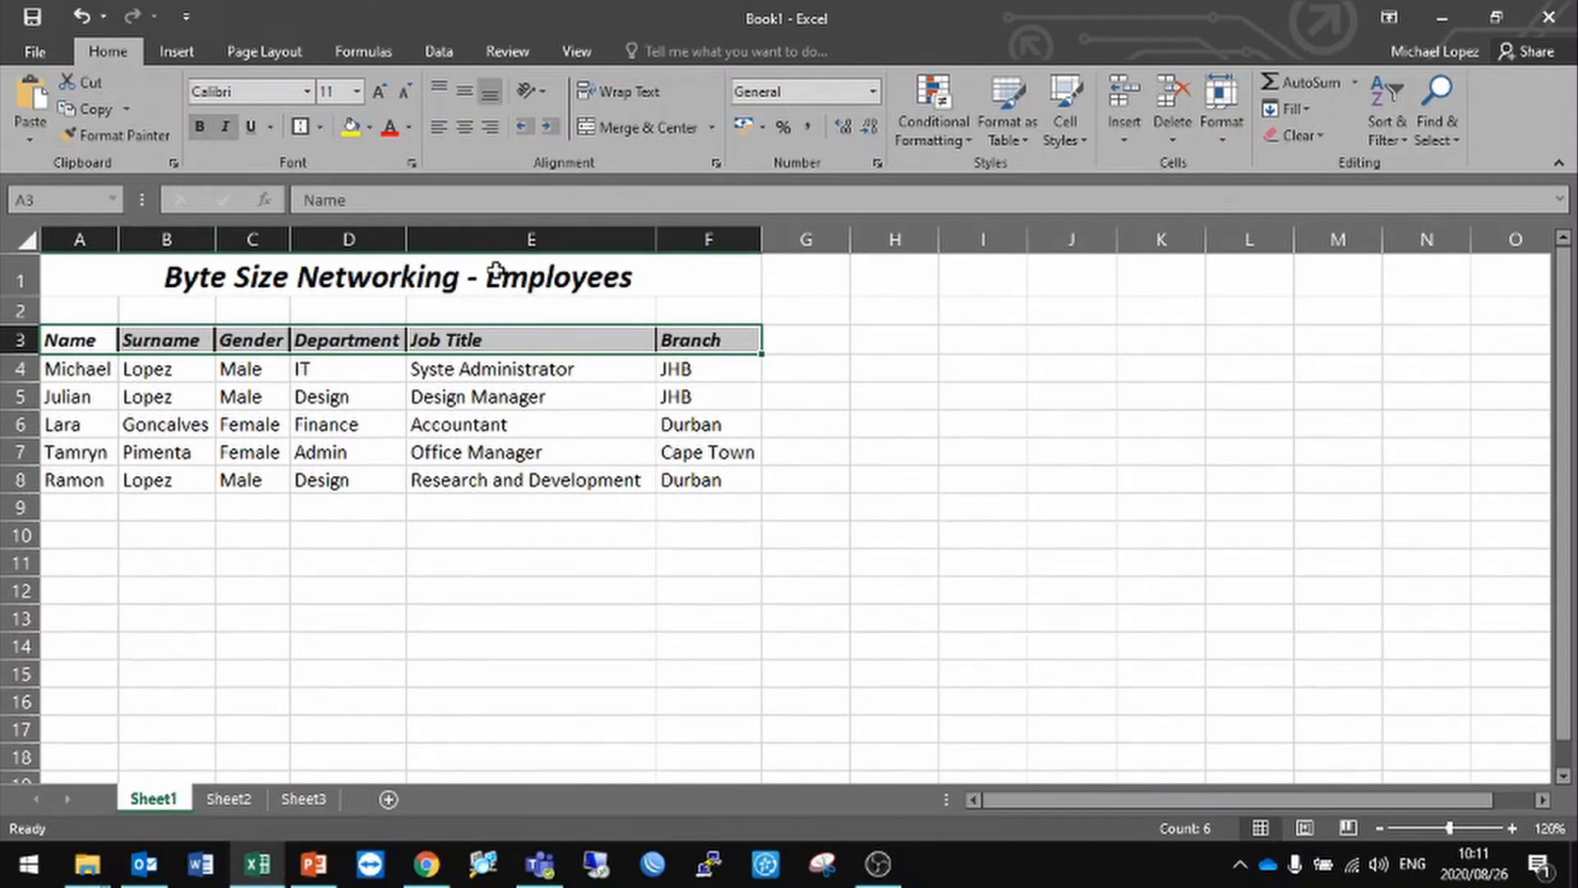
{"action": "left_click", "coordinate": [912, 373]}
{"action": "left_click", "coordinate": [383, 601]}
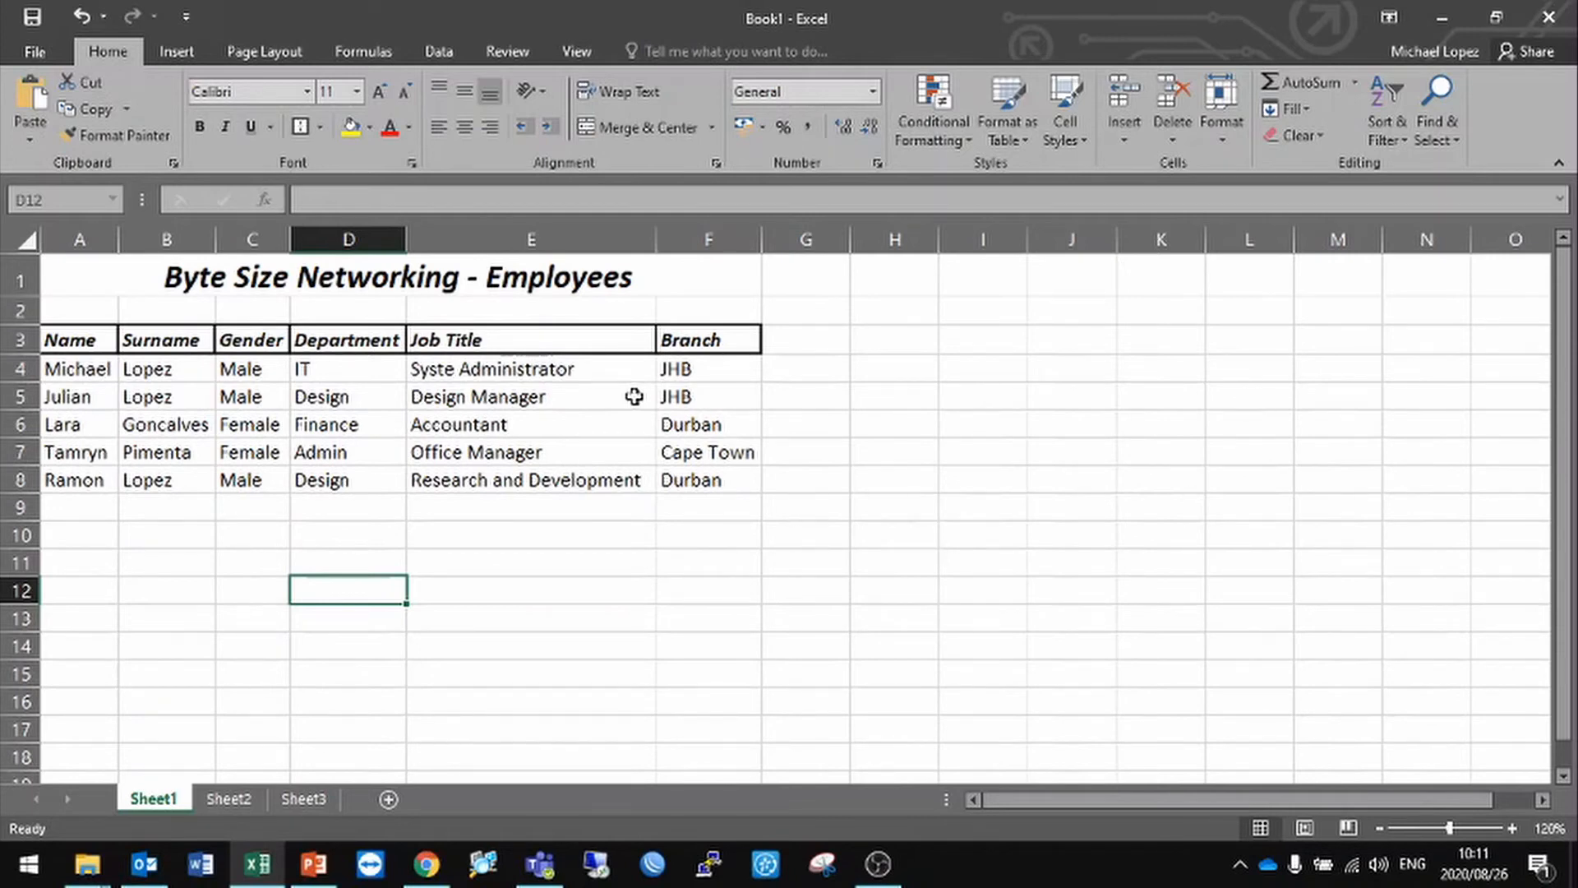
Step: Turn on filtering for the heading row, row 3
{"action": "left_click", "coordinate": [20, 340]}
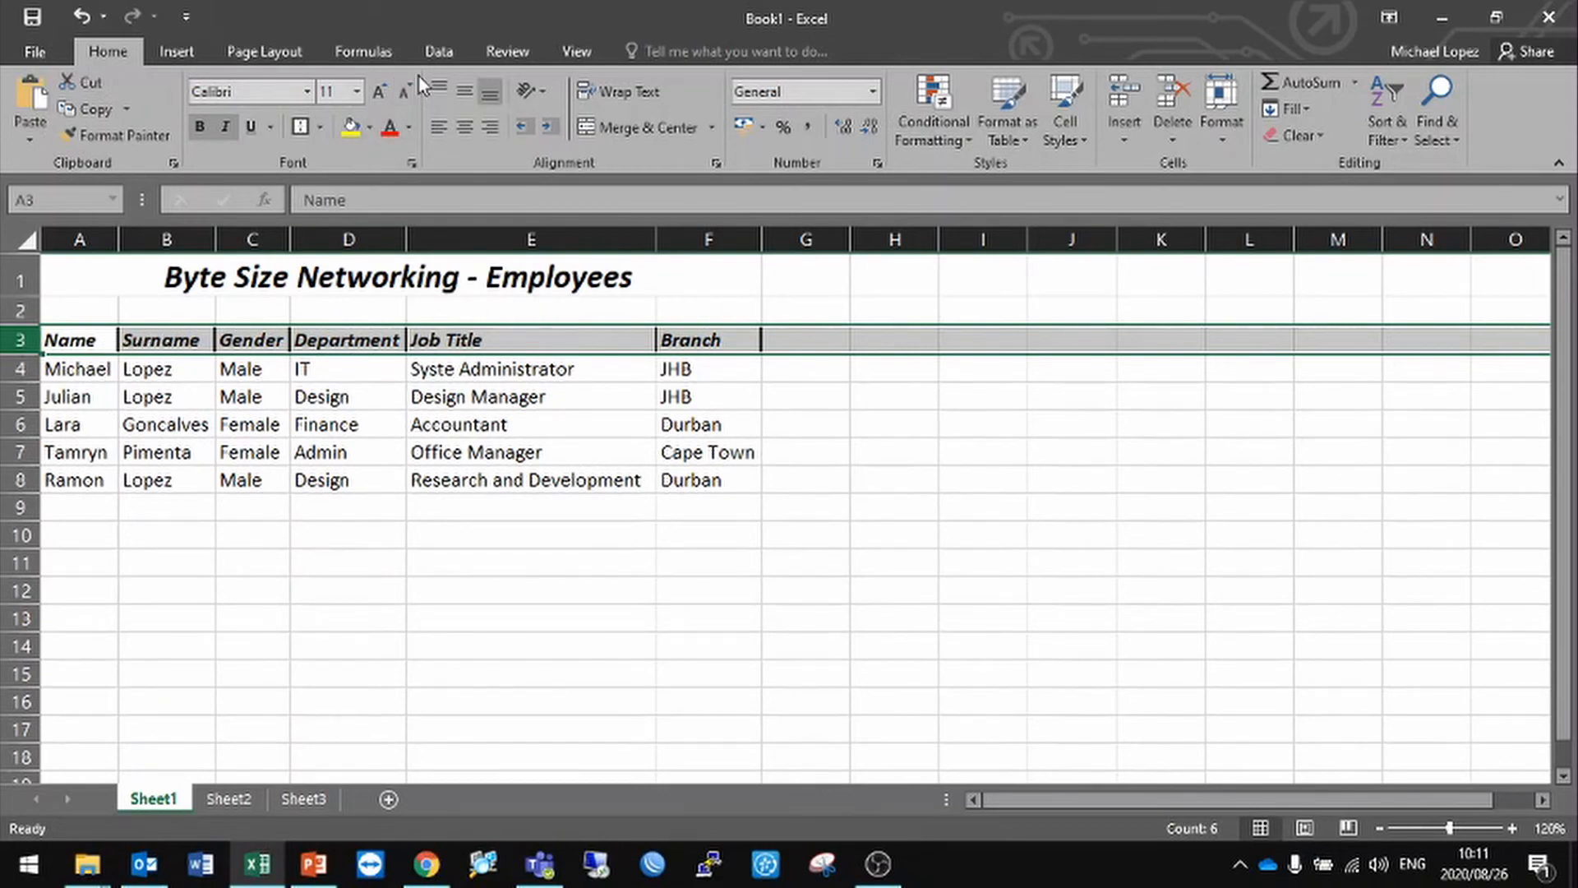
{"action": "left_click", "coordinate": [440, 54]}
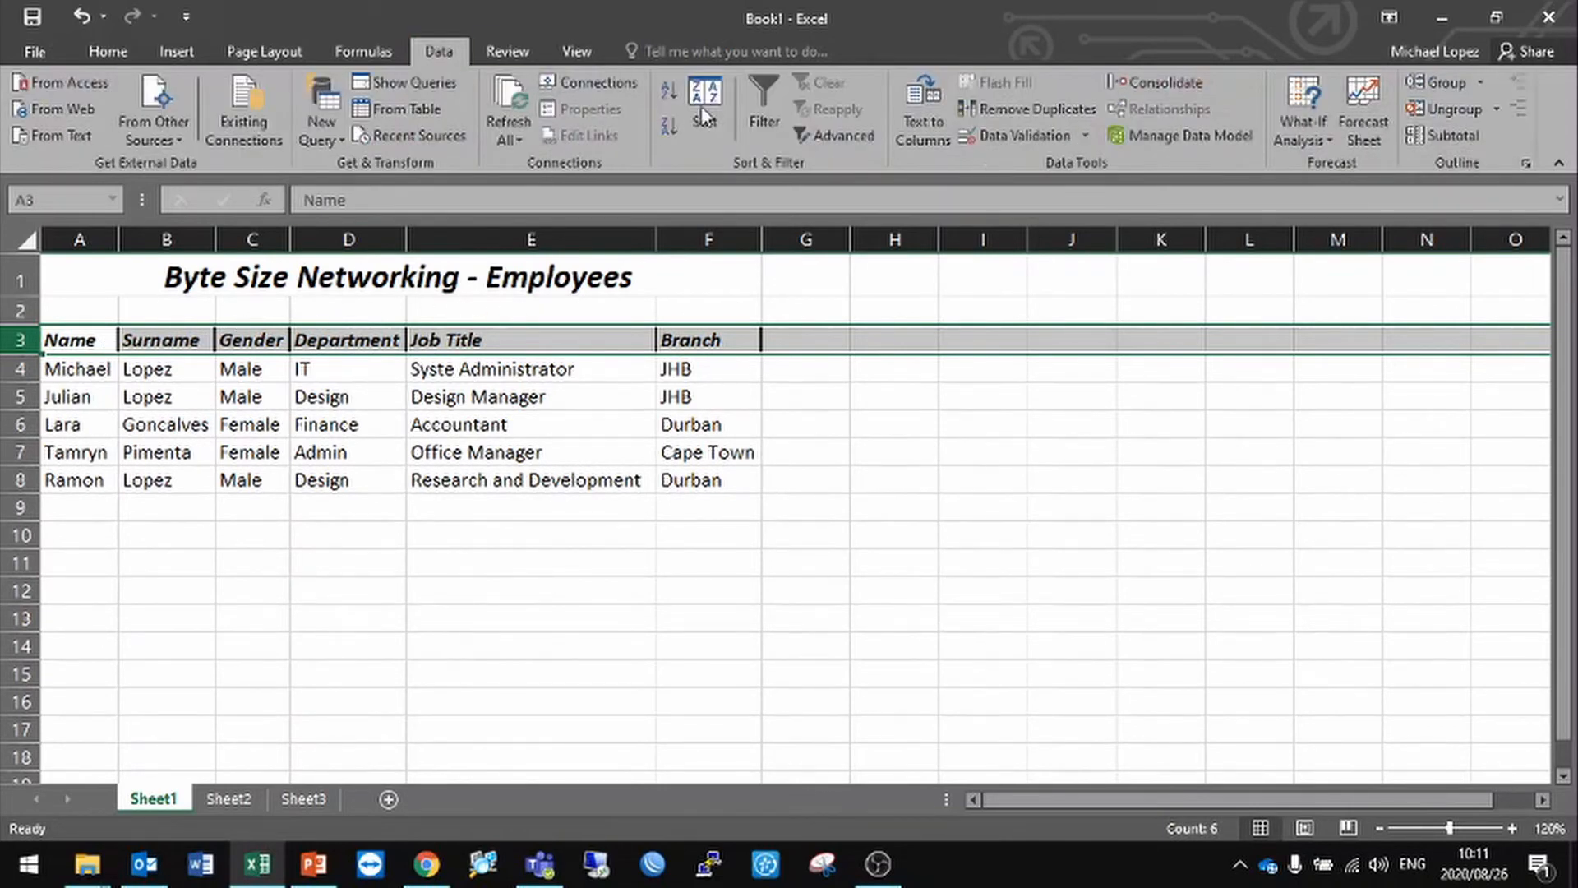
{"action": "left_click", "coordinate": [764, 107]}
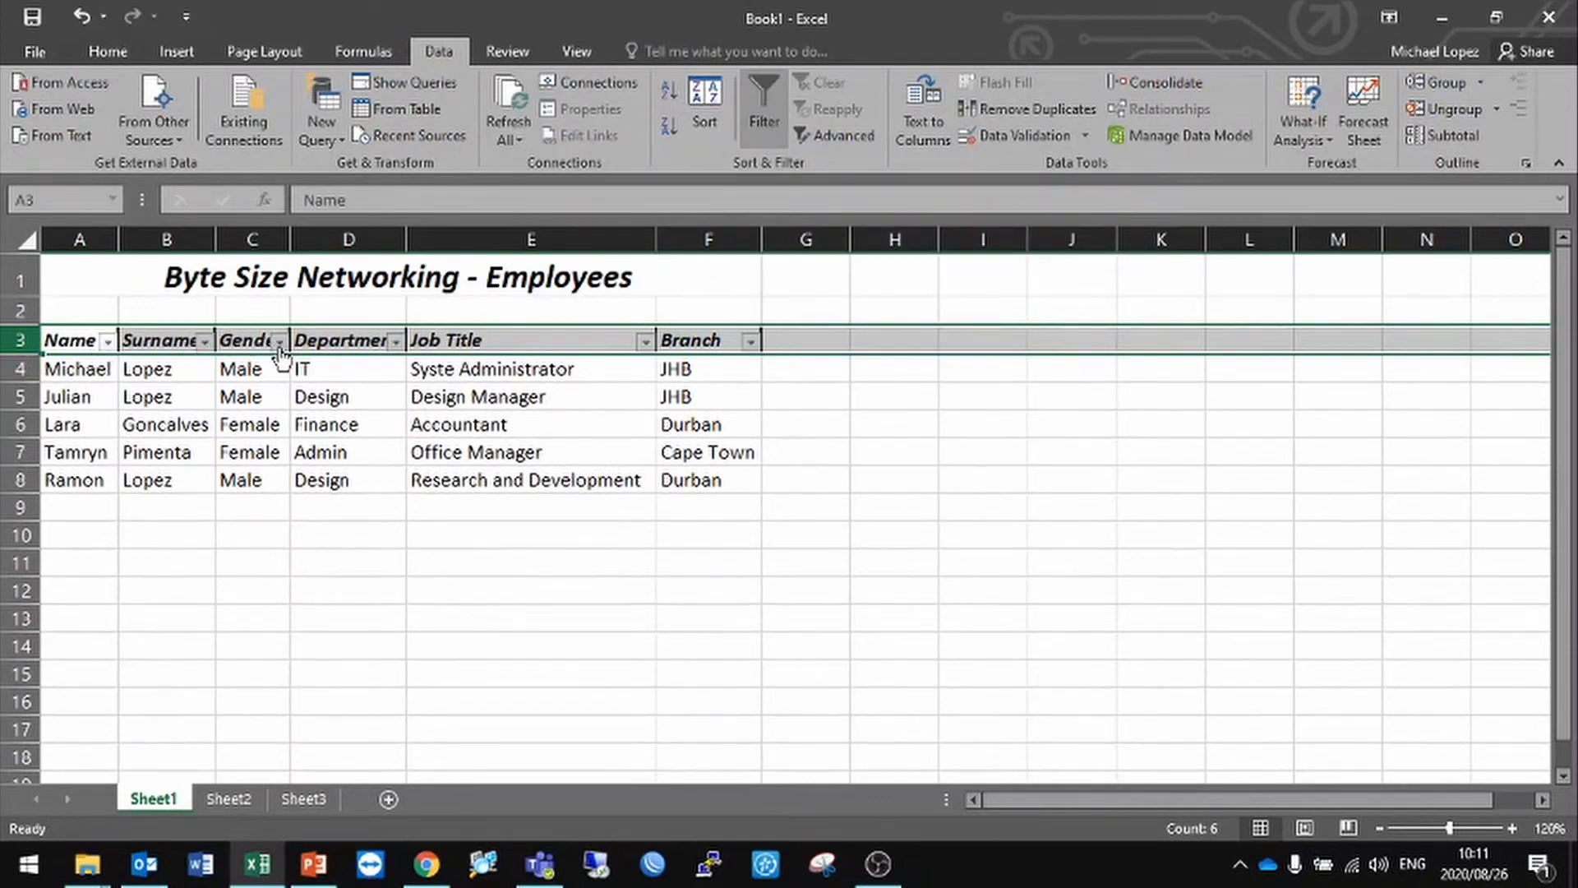
{"action": "left_click", "coordinate": [1093, 514]}
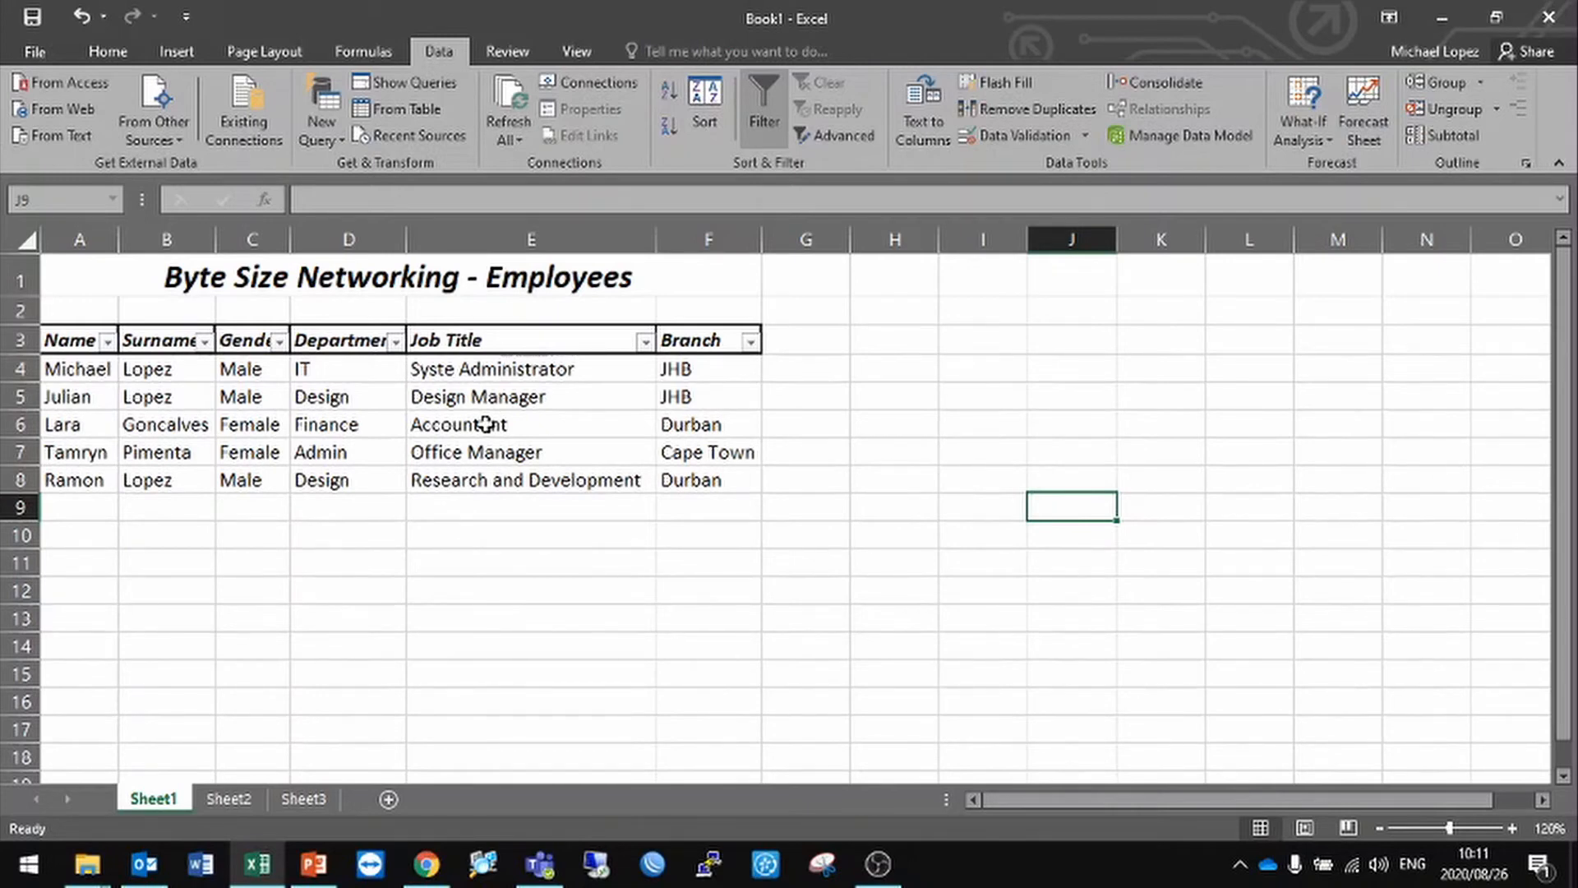
Step: Filter the Gender column to show only Male employees
{"action": "left_click", "coordinate": [279, 341]}
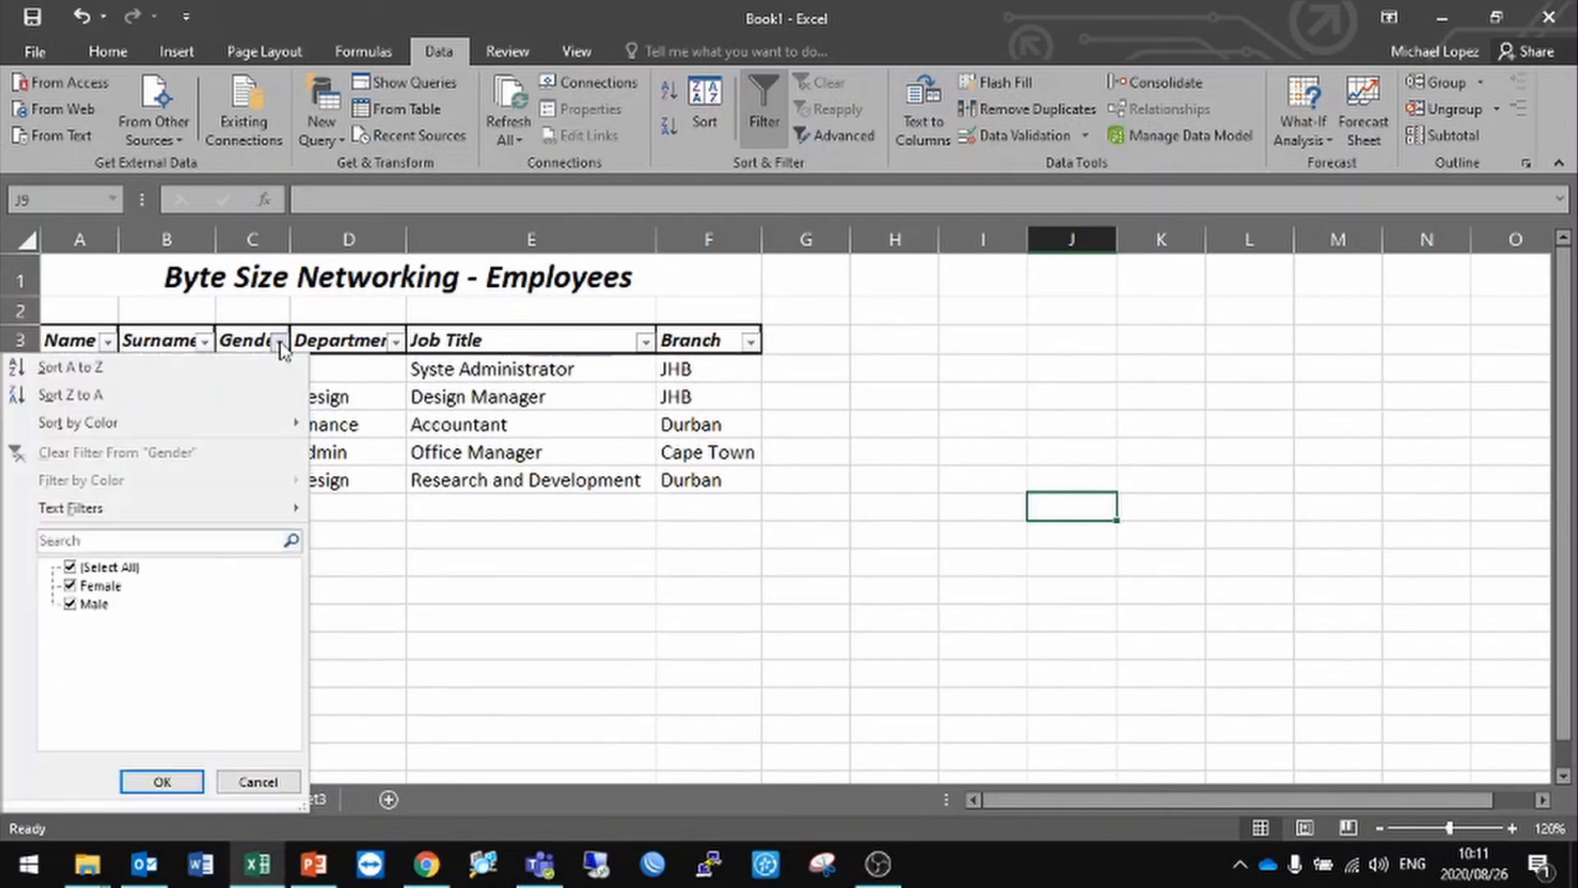
{"action": "left_click", "coordinate": [71, 567]}
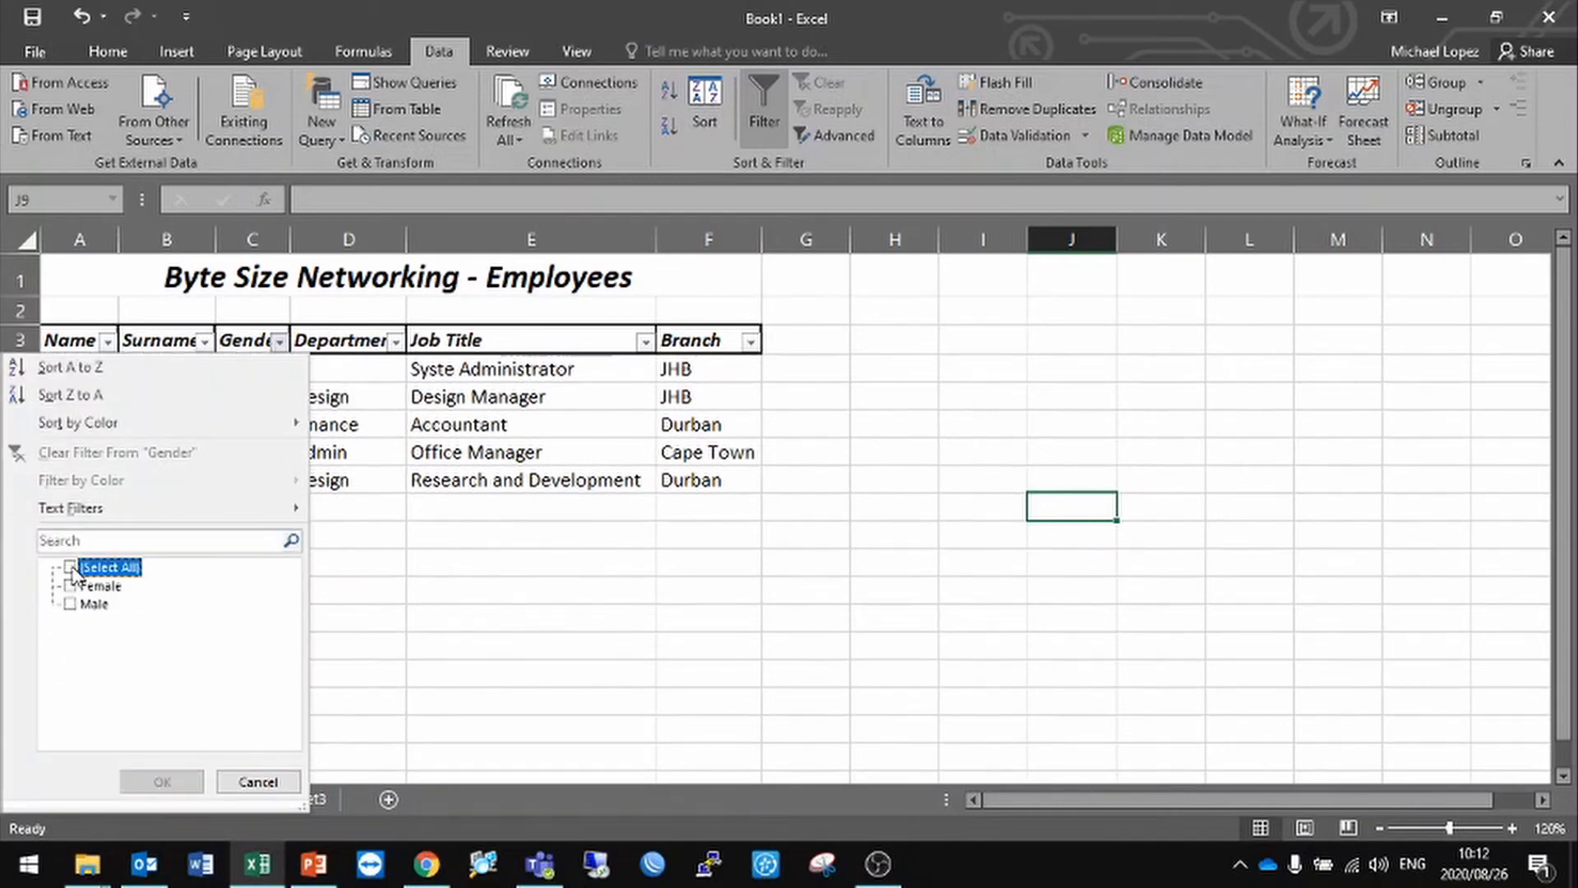
{"action": "left_click", "coordinate": [69, 605]}
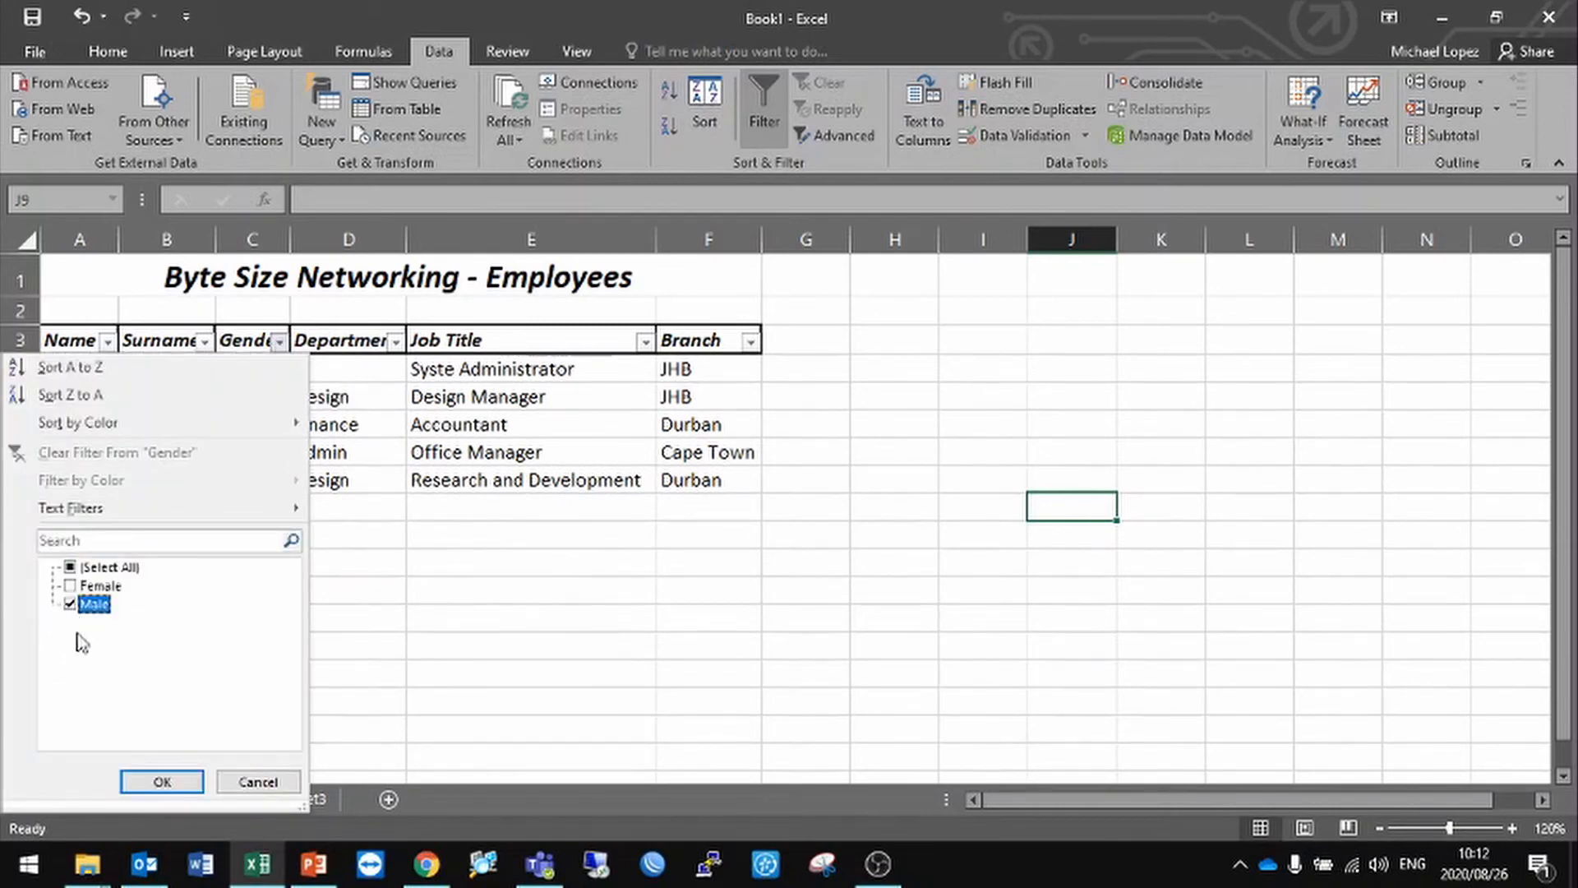
{"action": "left_click", "coordinate": [162, 782]}
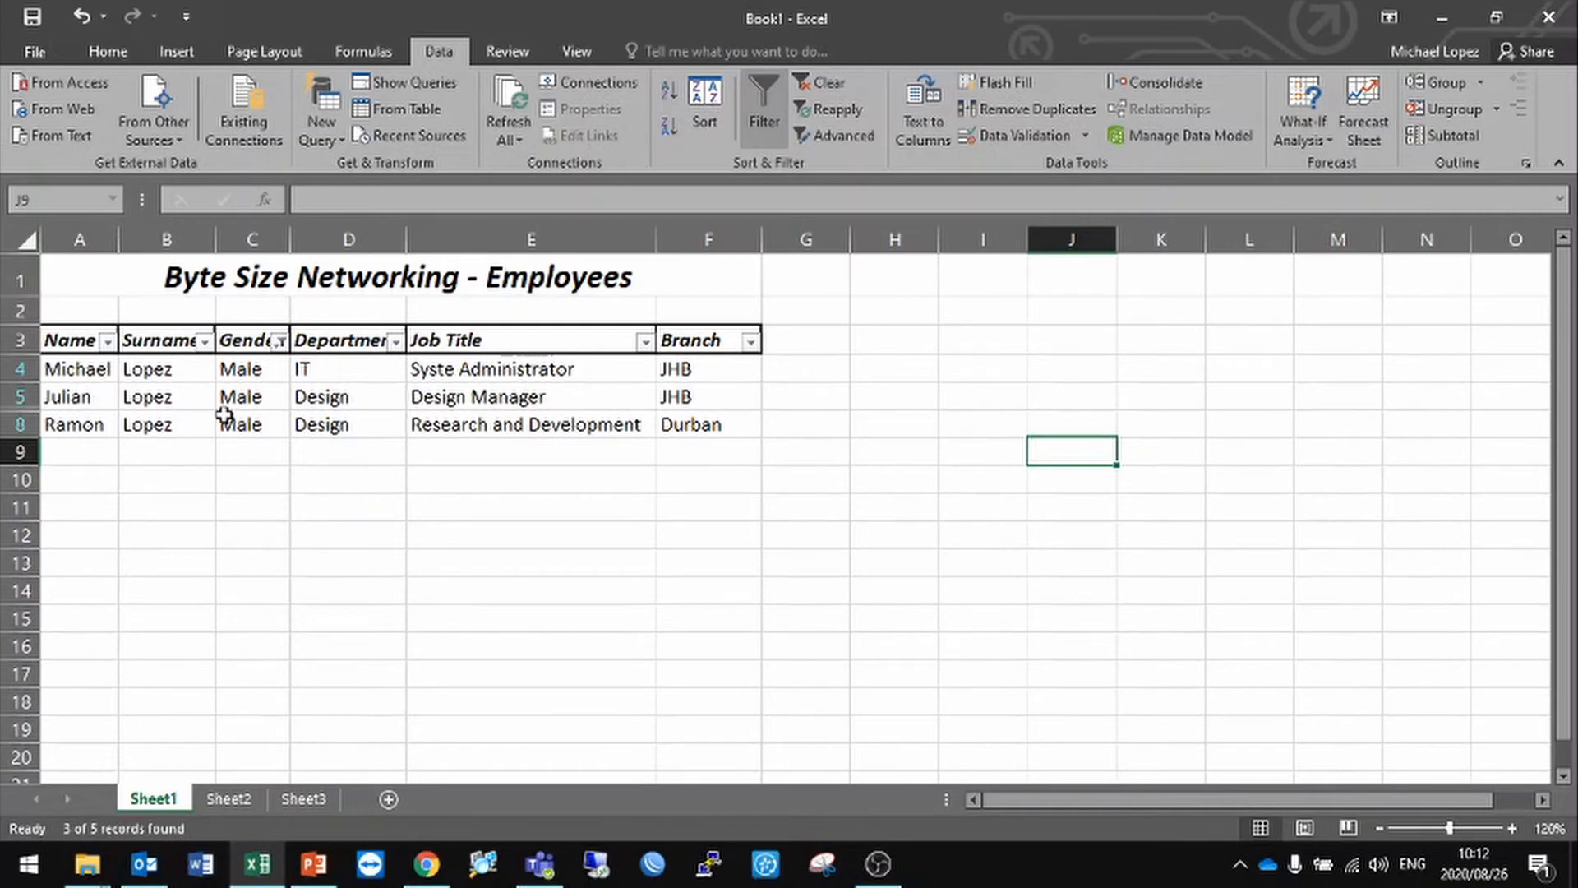
Step: Filter the Branch column to show only employees at the JHB branch
{"action": "left_click", "coordinate": [751, 341]}
{"action": "left_click", "coordinate": [521, 567]}
{"action": "left_click", "coordinate": [521, 606]}
{"action": "left_click", "coordinate": [612, 782]}
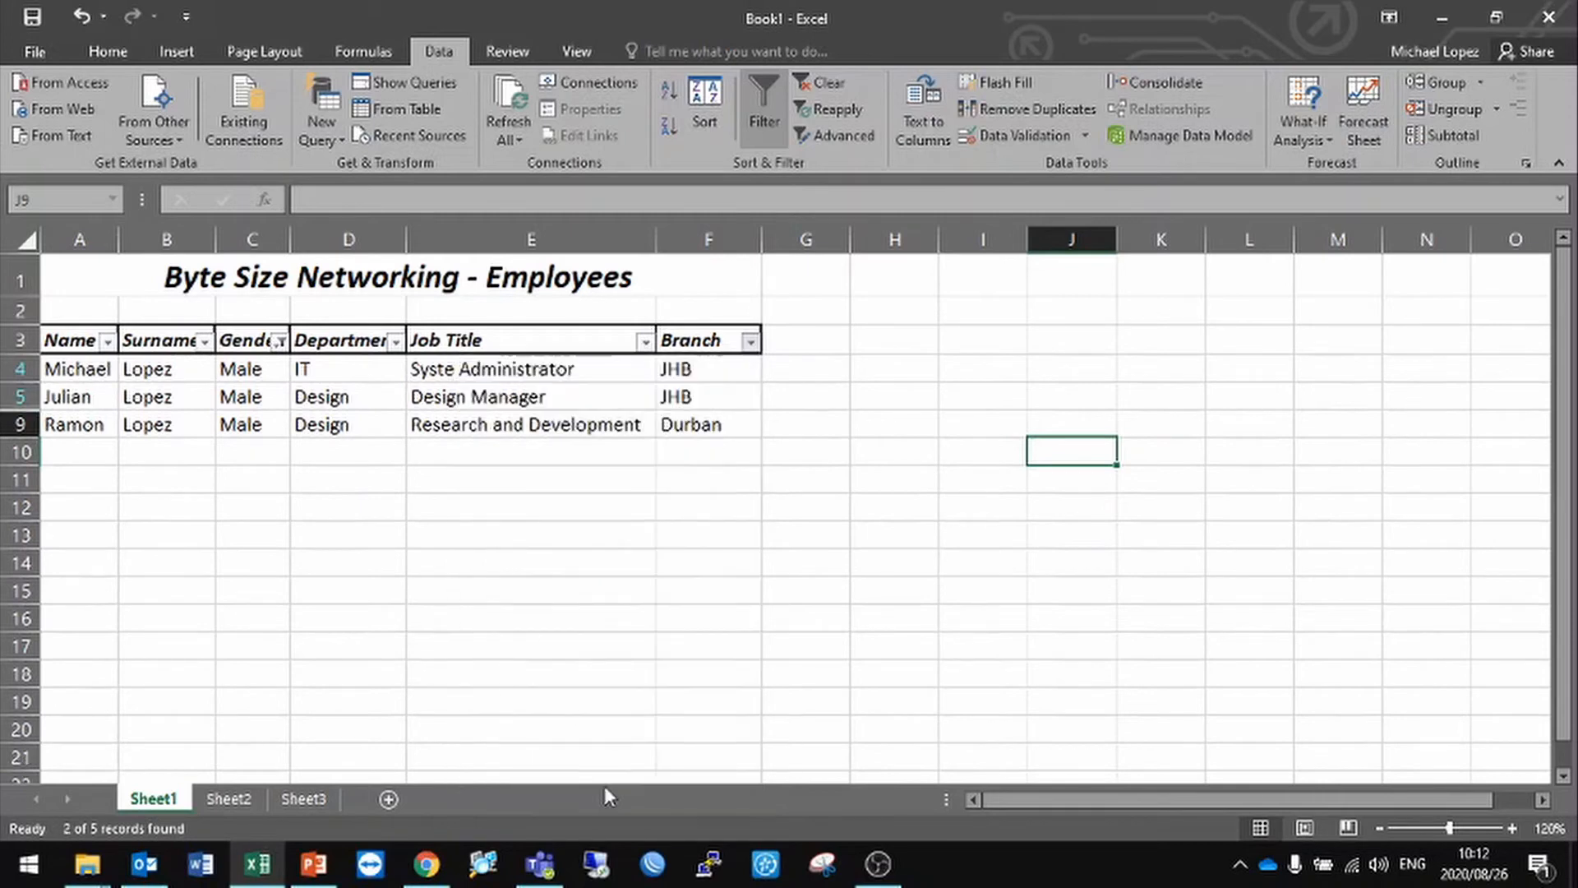
Step: Reset the Branch and Gender filters to include every branch and both genders
{"action": "left_click", "coordinate": [751, 342]}
{"action": "left_click", "coordinate": [525, 605]}
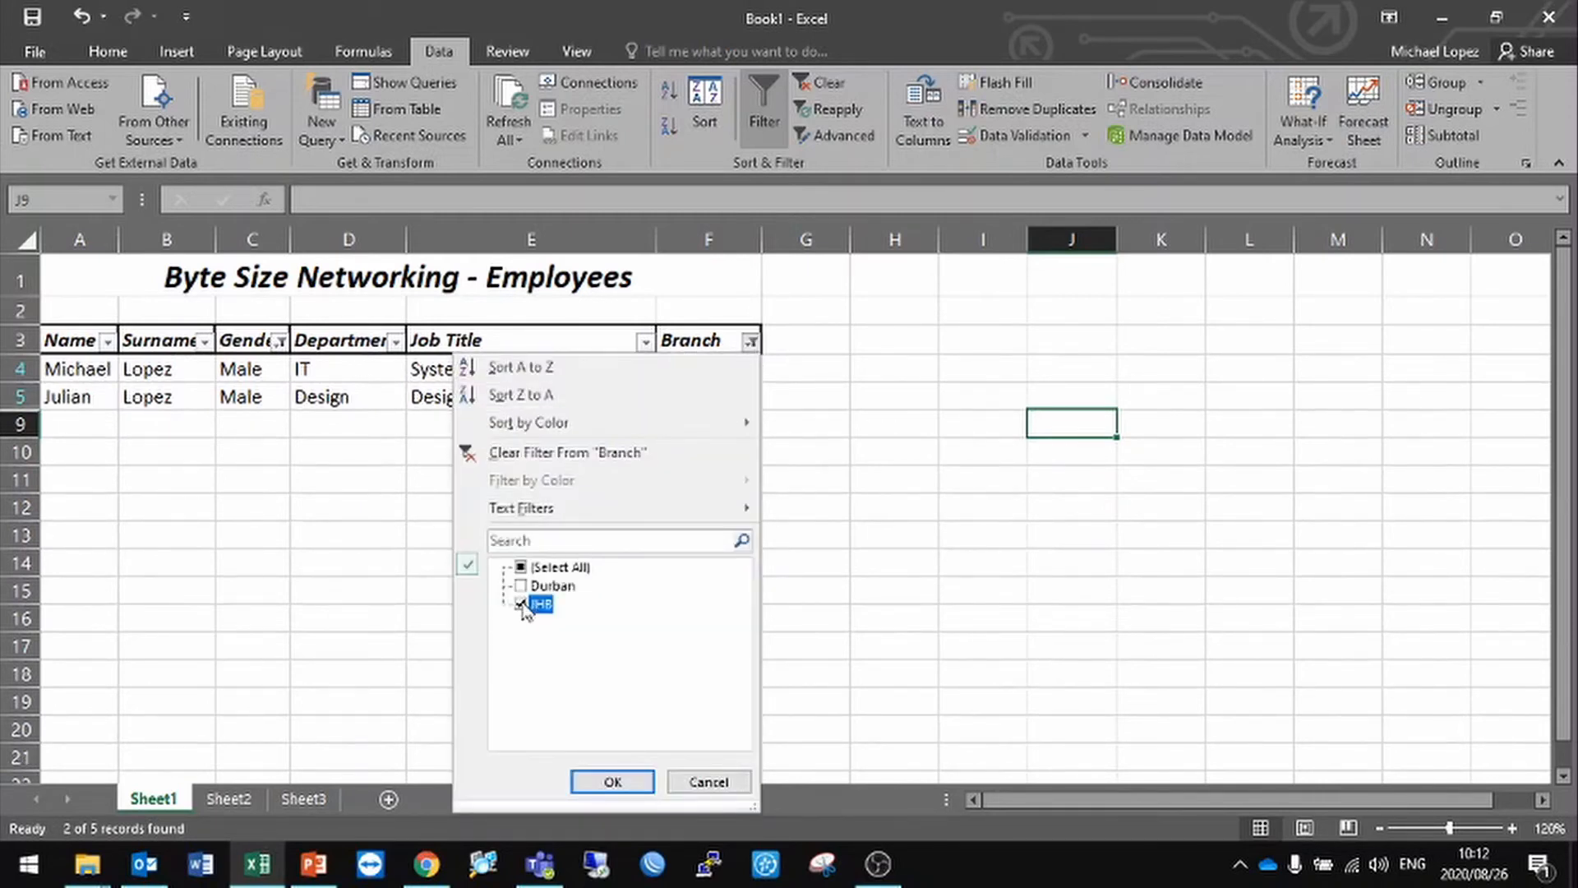
{"action": "left_click", "coordinate": [520, 567]}
{"action": "left_click", "coordinate": [612, 782]}
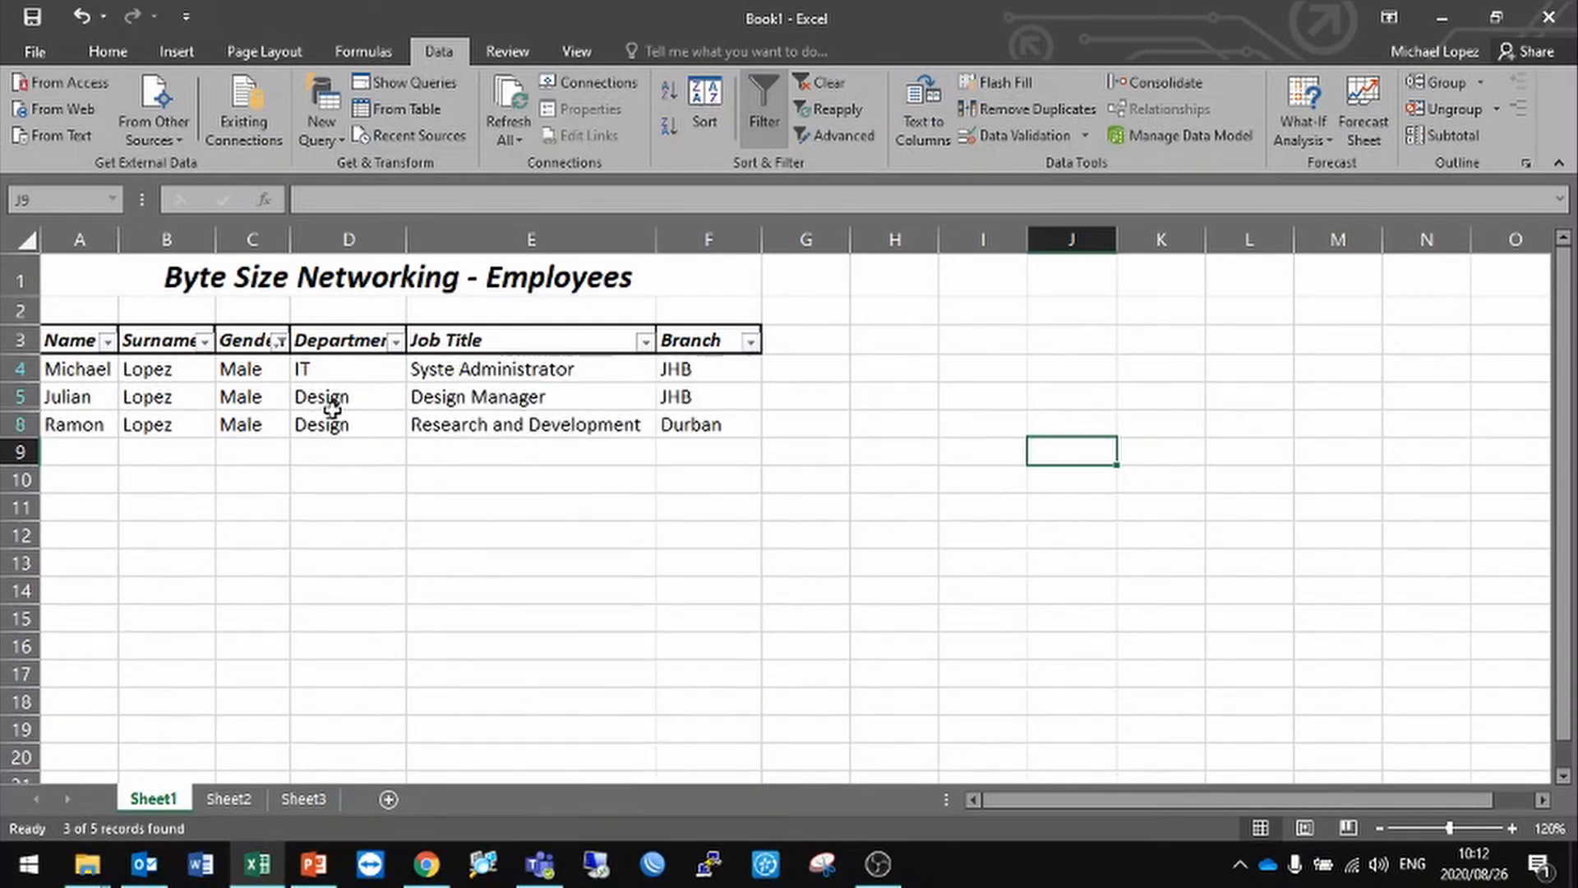
{"action": "left_click", "coordinate": [279, 340]}
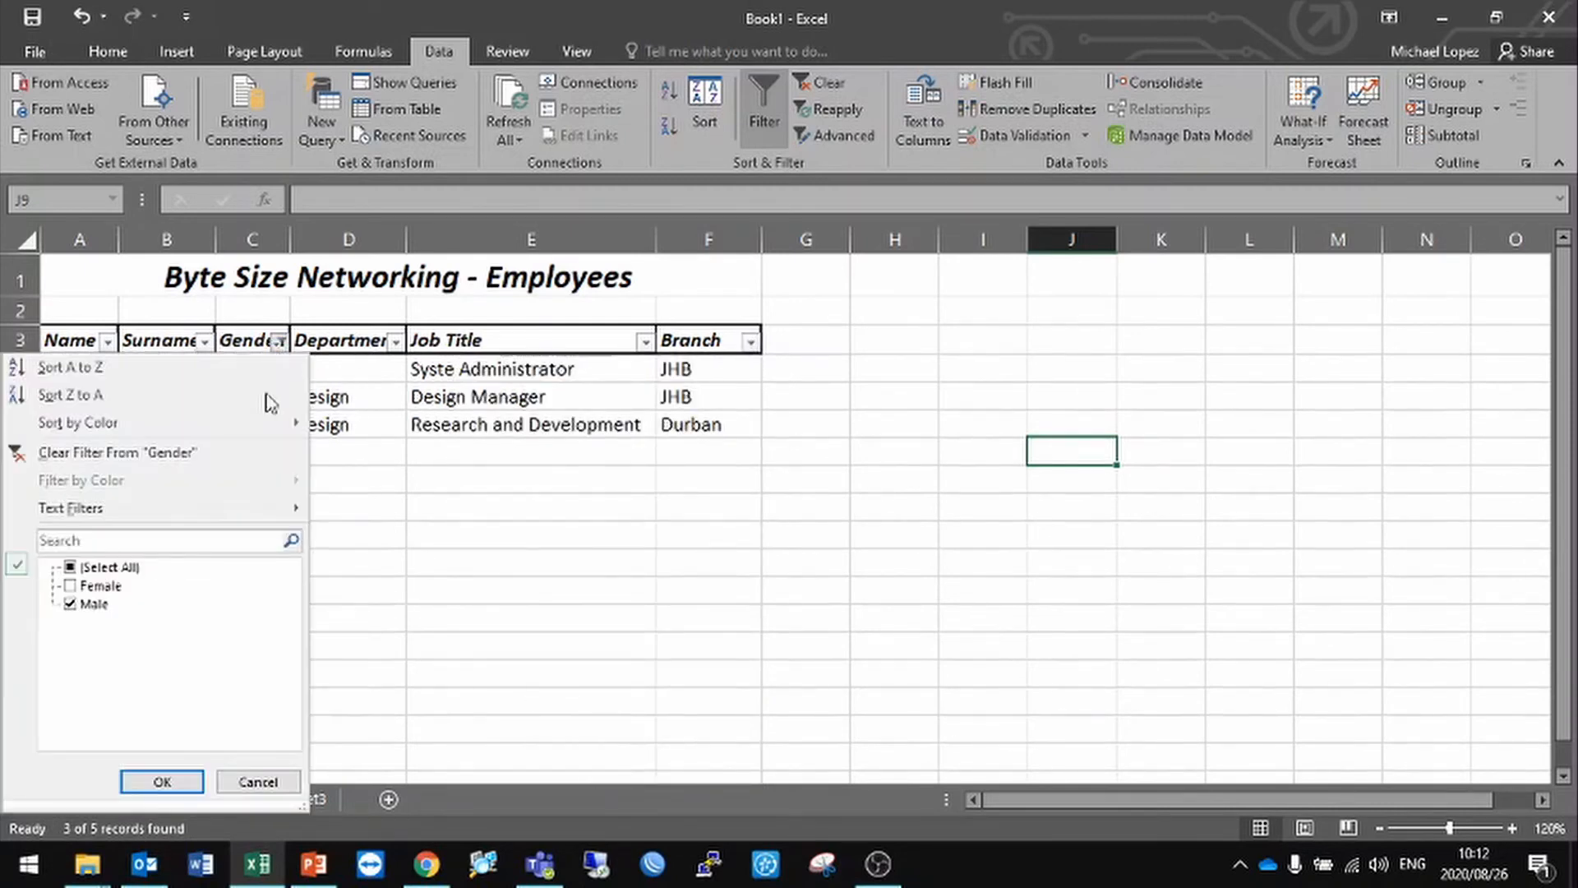
{"action": "left_click", "coordinate": [70, 585]}
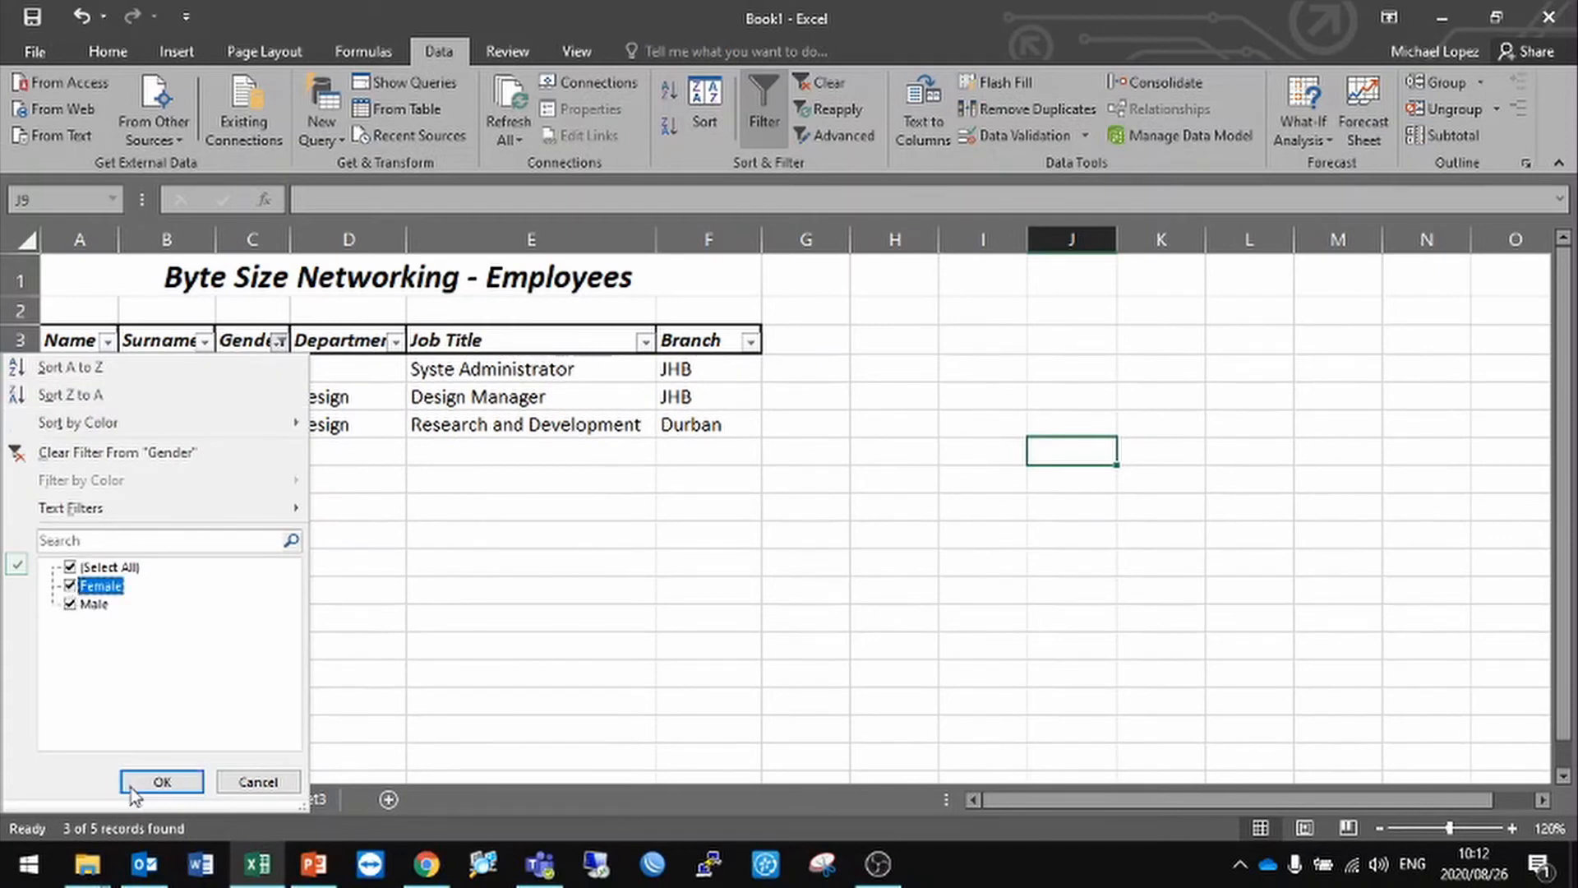
{"action": "left_click", "coordinate": [162, 782]}
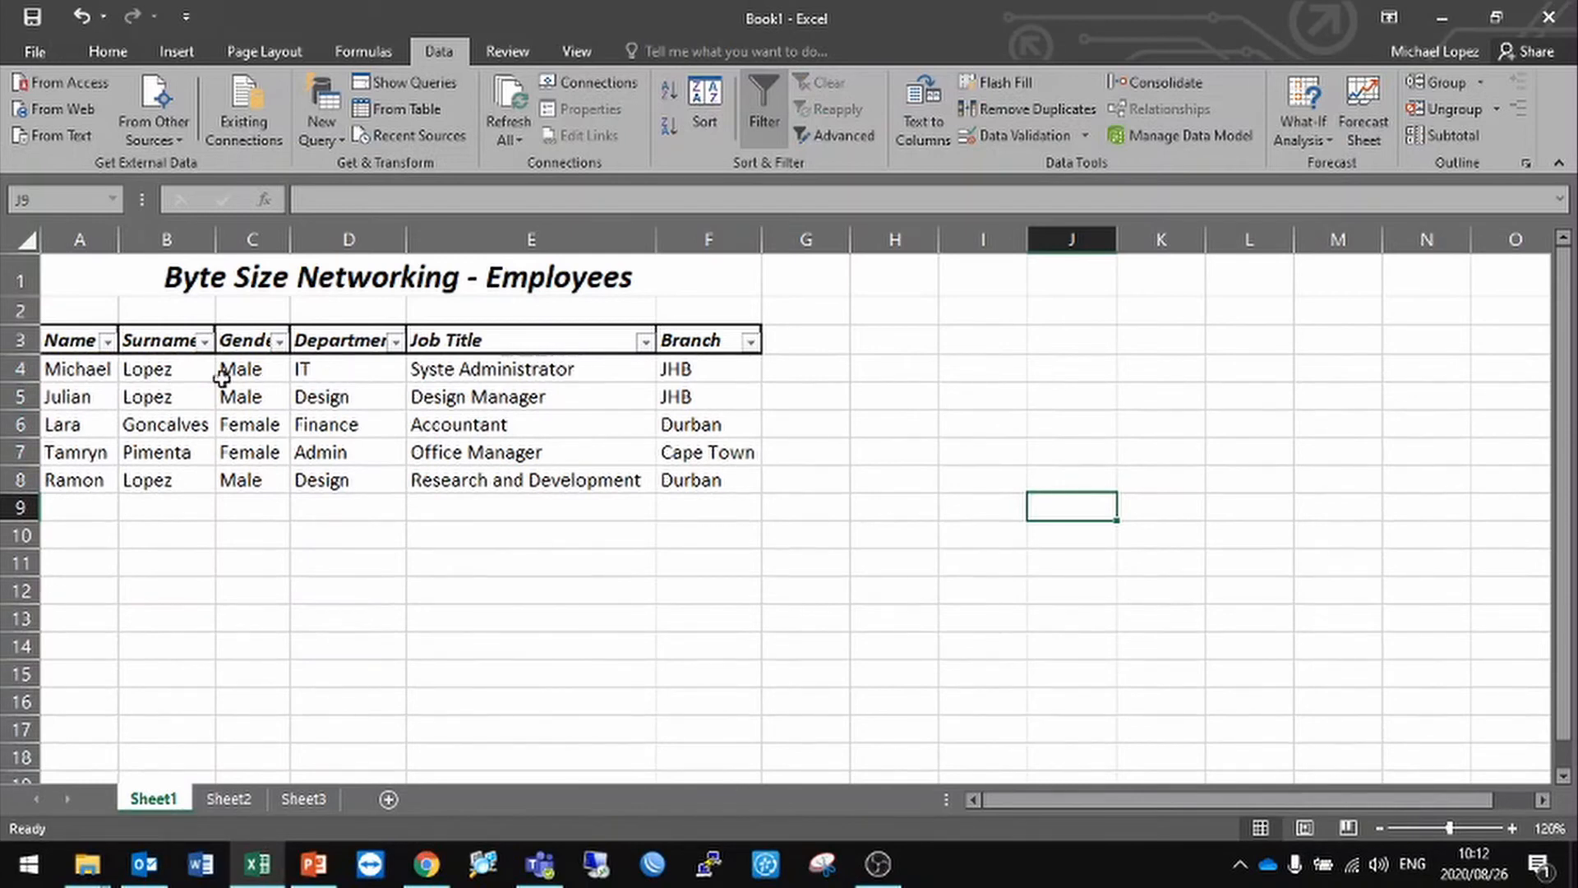
Step: Turn off filtering for the heading row, row 3
{"action": "left_click", "coordinate": [27, 340]}
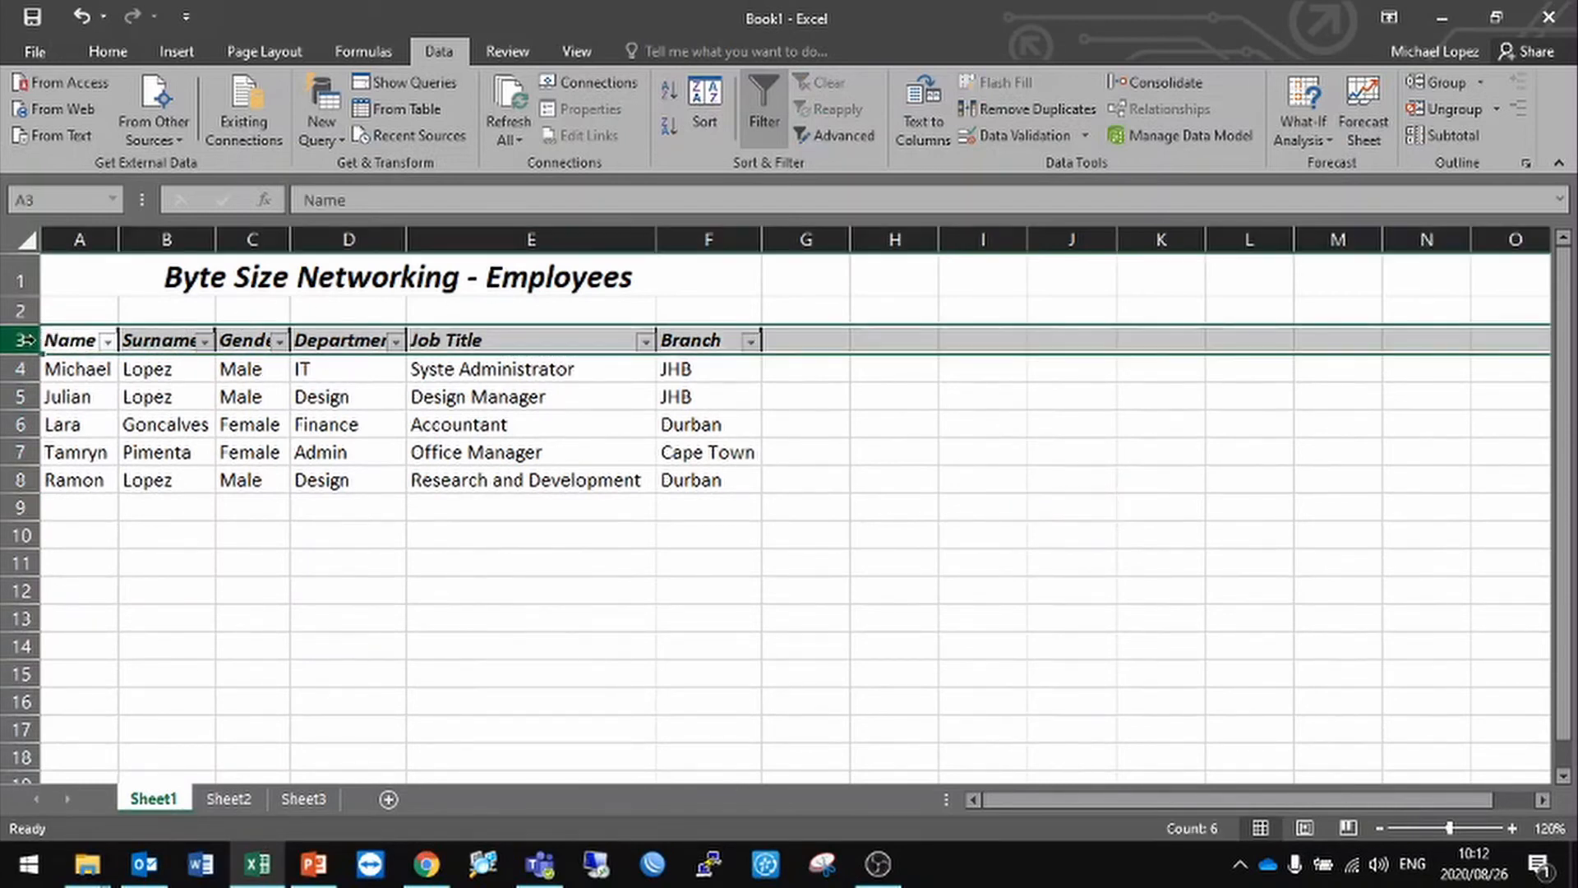
{"action": "left_click", "coordinate": [766, 102]}
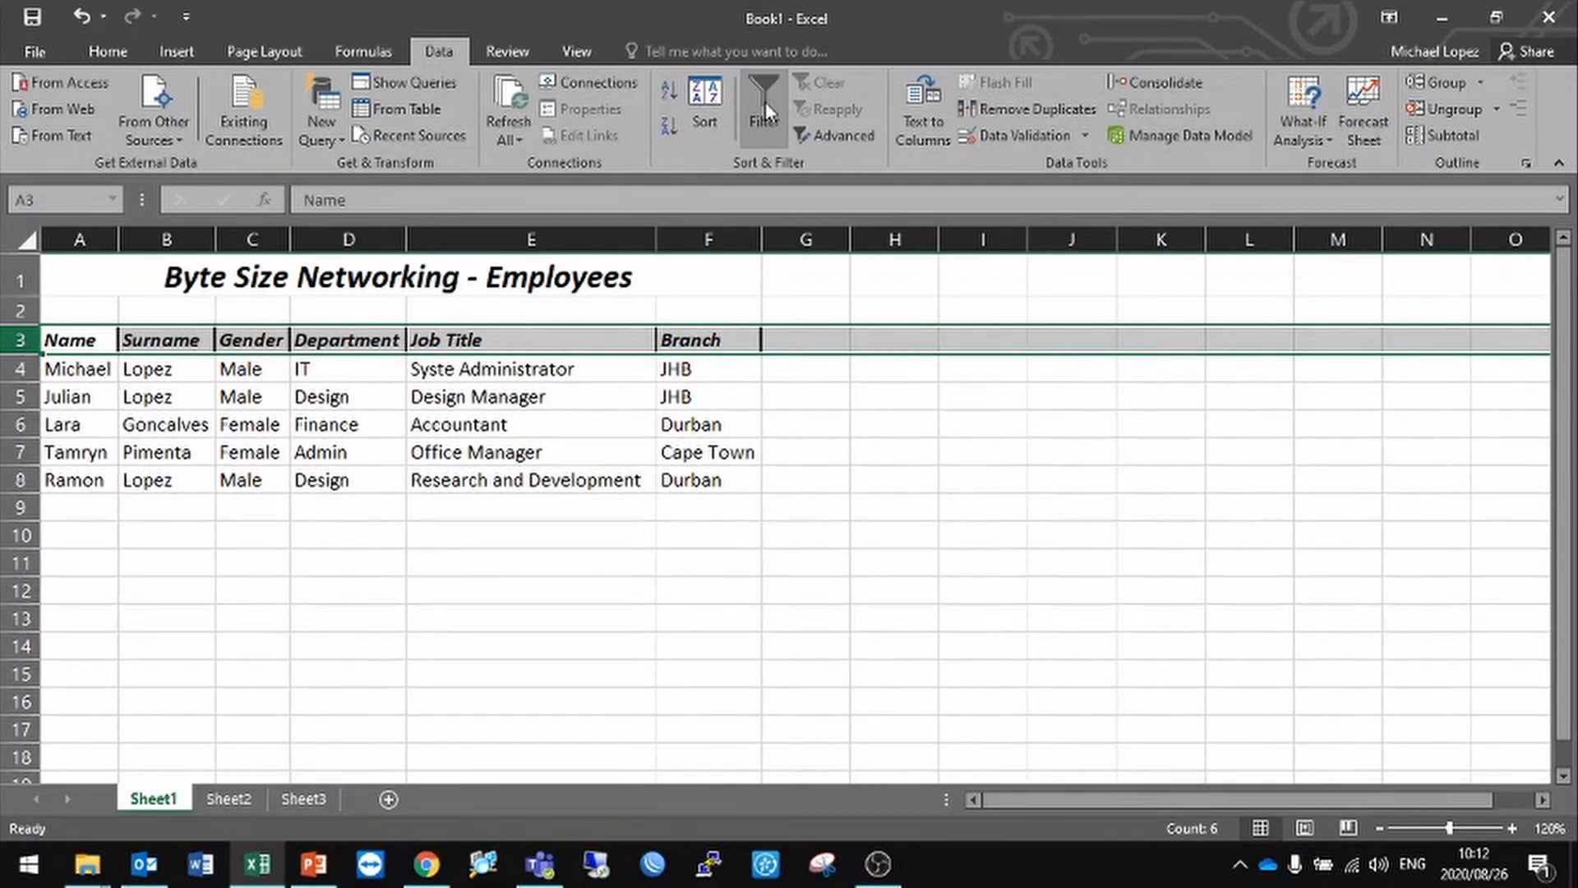
{"action": "left_click", "coordinate": [868, 399]}
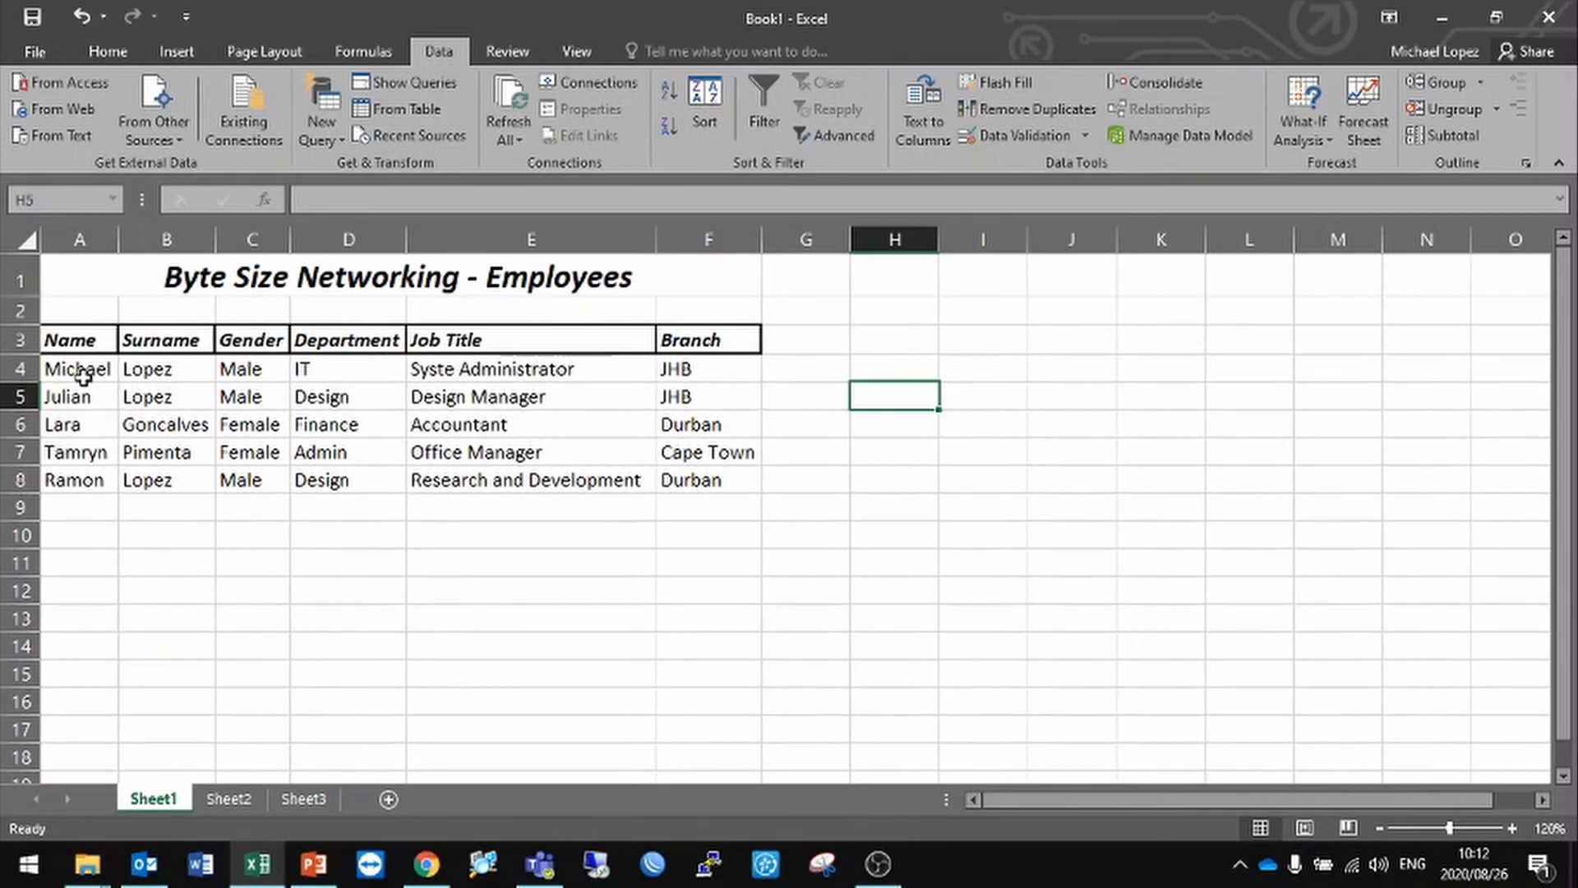
{"action": "left_click", "coordinate": [7, 344]}
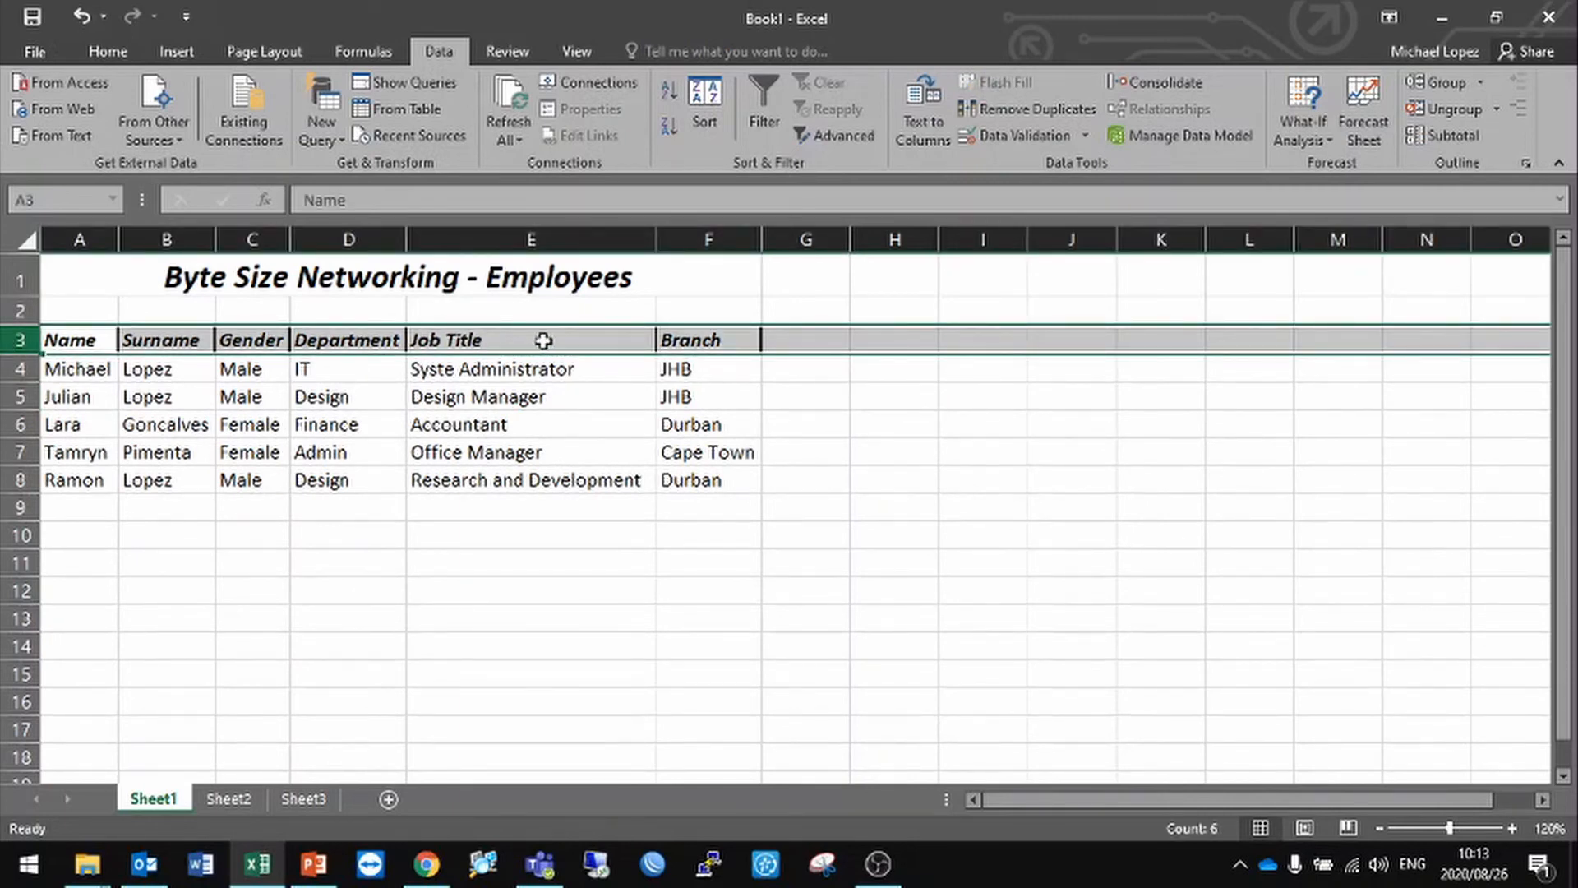
{"action": "key", "text": "Down"}
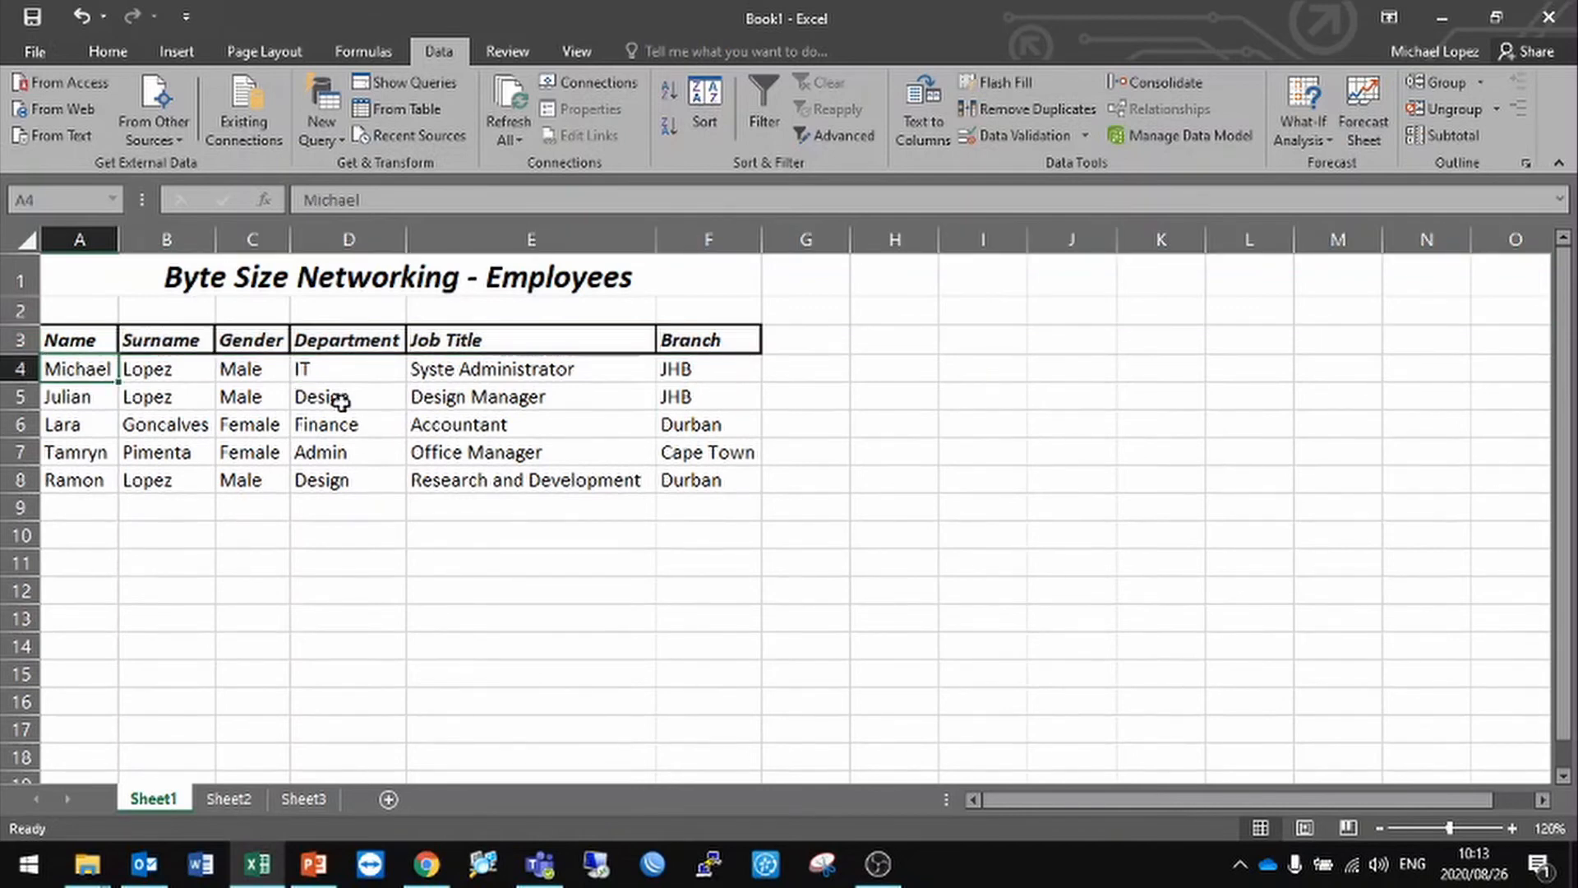
{"action": "left_click", "coordinate": [245, 370]}
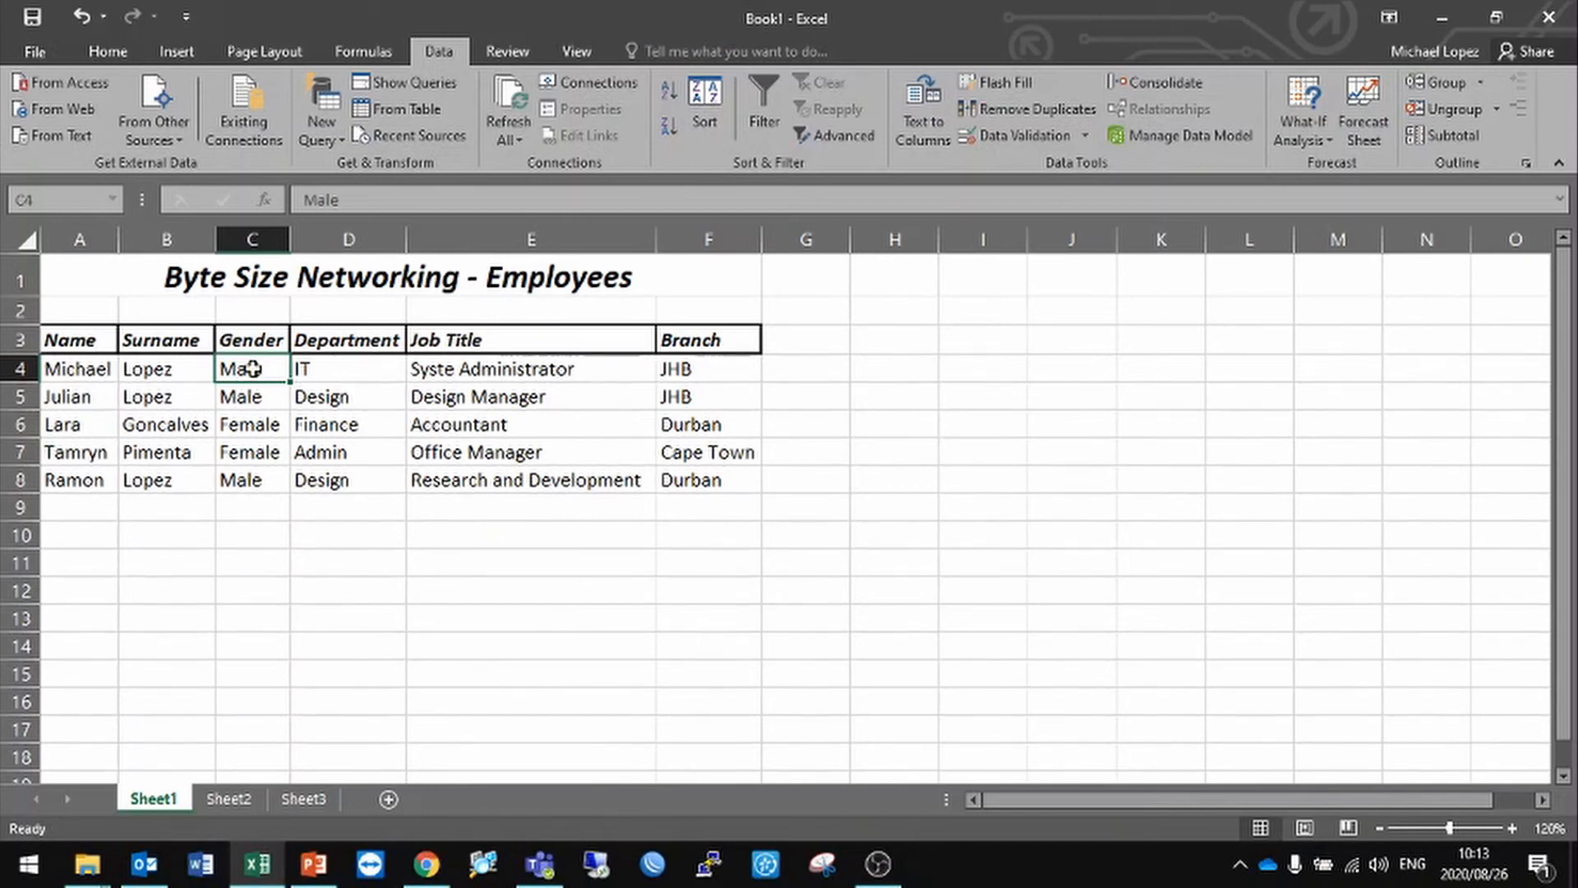
{"action": "left_click", "coordinate": [250, 392]}
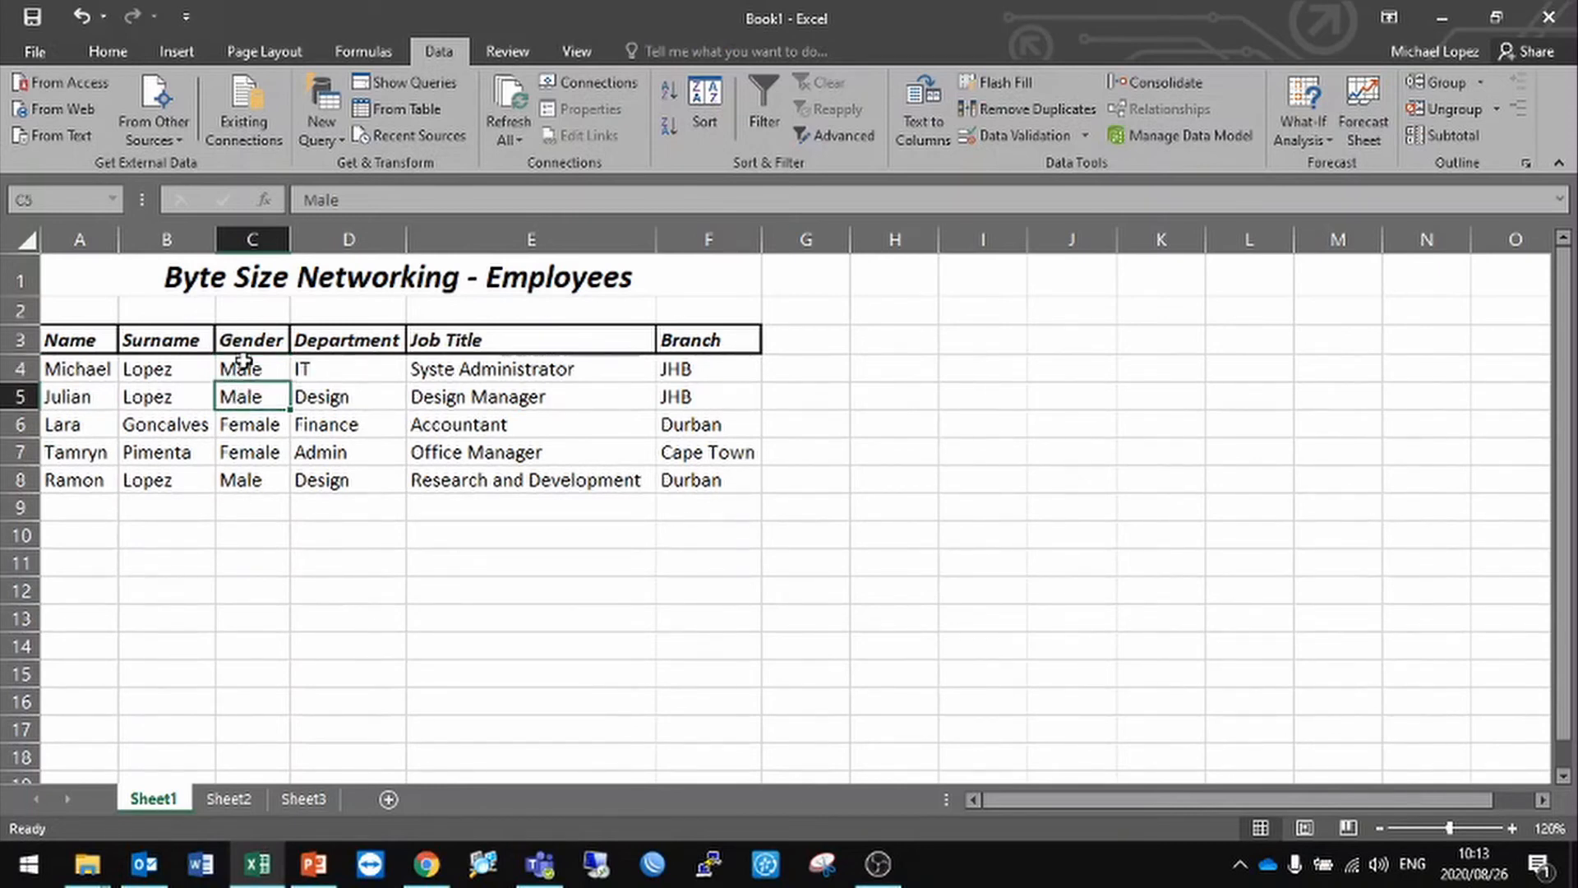
Step: Enter the dropdown options Male in K4 and Female in K5
{"action": "left_click", "coordinate": [1167, 364]}
{"action": "type", "text": "Male"}
{"action": "key", "text": "Return"}
{"action": "type", "text": "Female"}
Step: Add list data validation to the first employee's Gender cell, C4, with K4:K5 as the source
{"action": "left_click", "coordinate": [250, 368]}
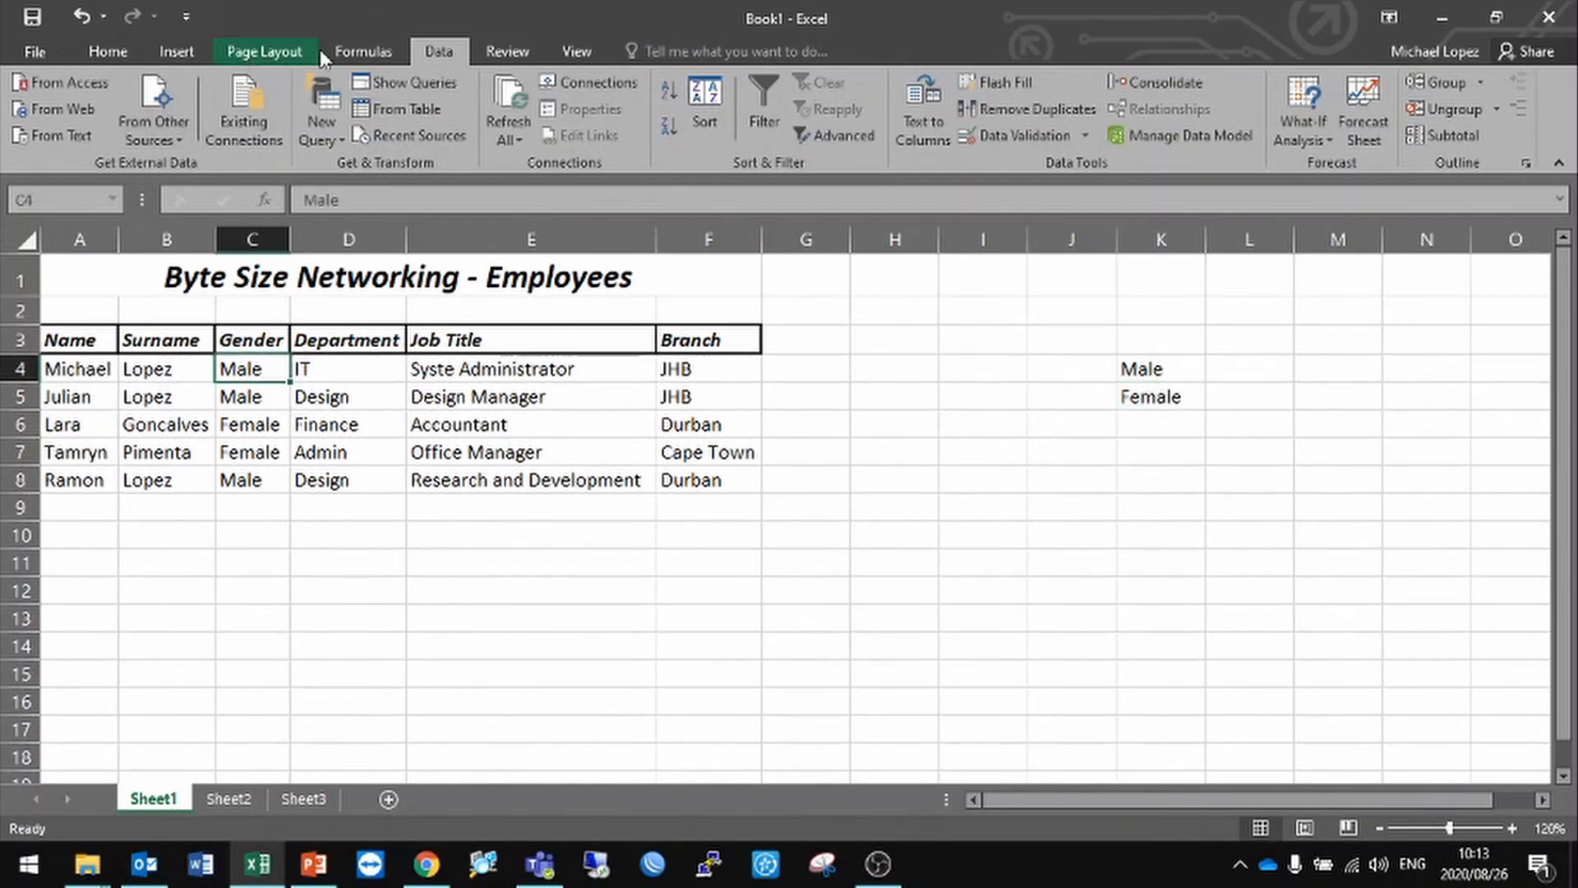
{"action": "left_click", "coordinate": [1088, 135]}
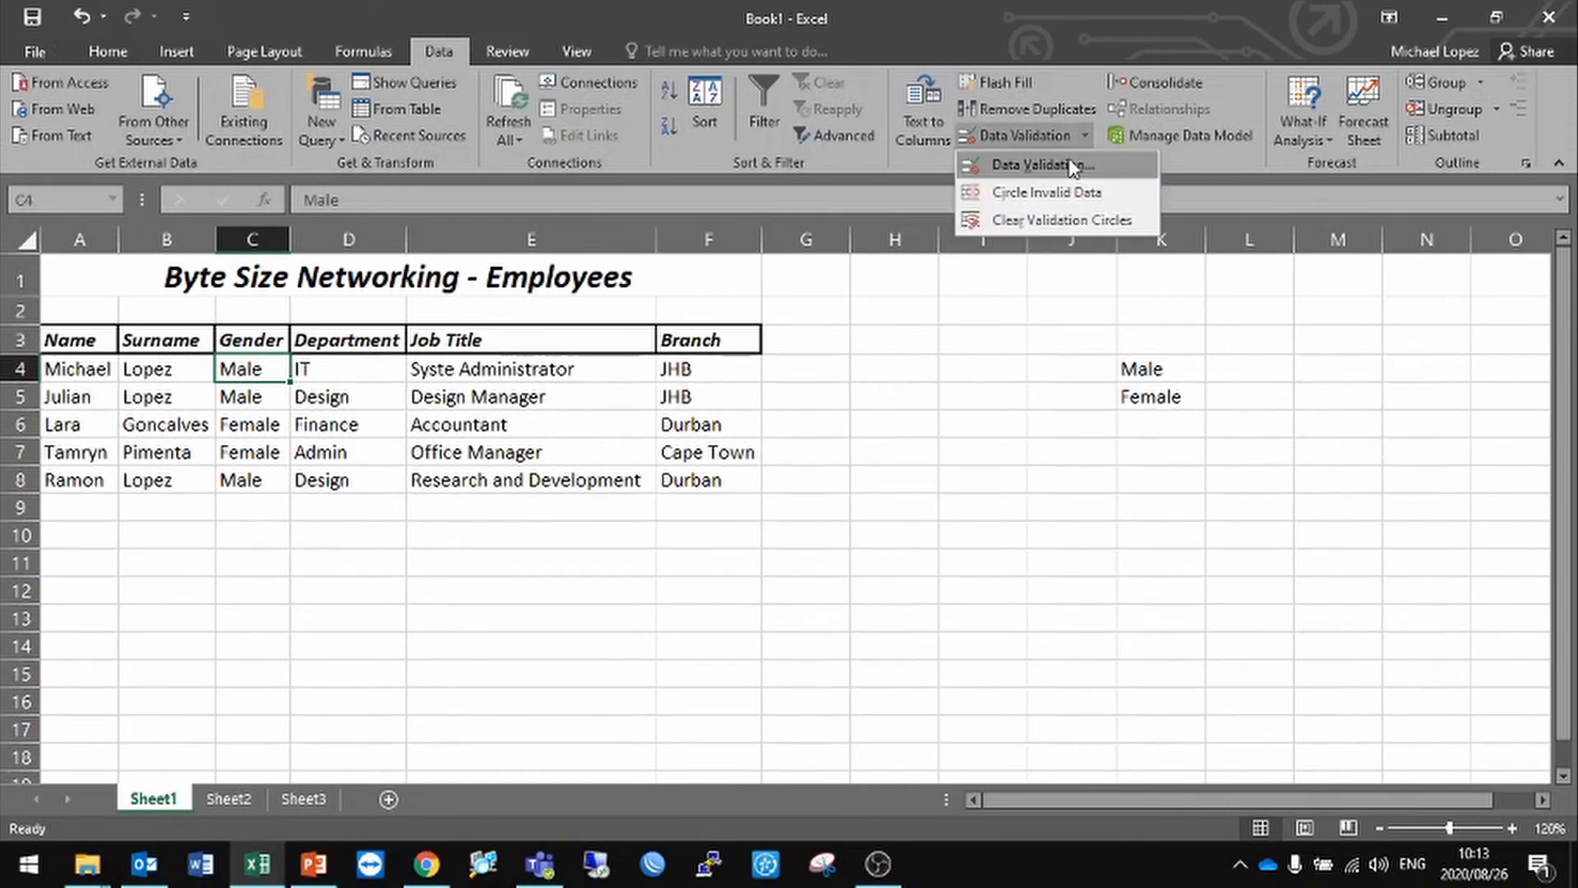
{"action": "left_click", "coordinate": [1073, 165]}
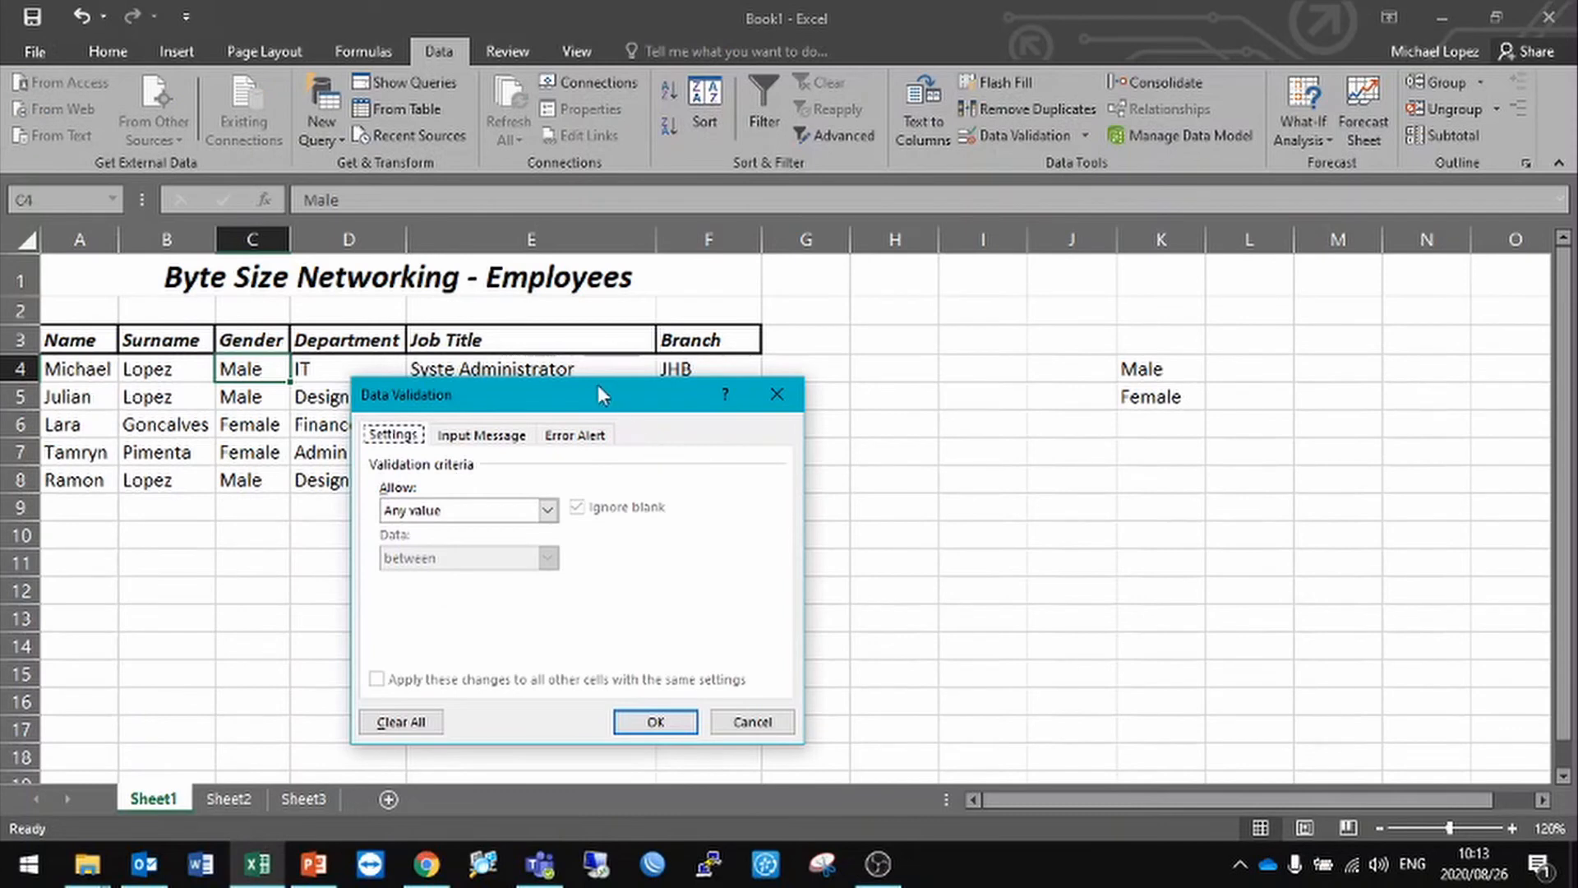
{"action": "left_click_drag", "start_coordinate": [598, 392], "coordinate": [876, 272]}
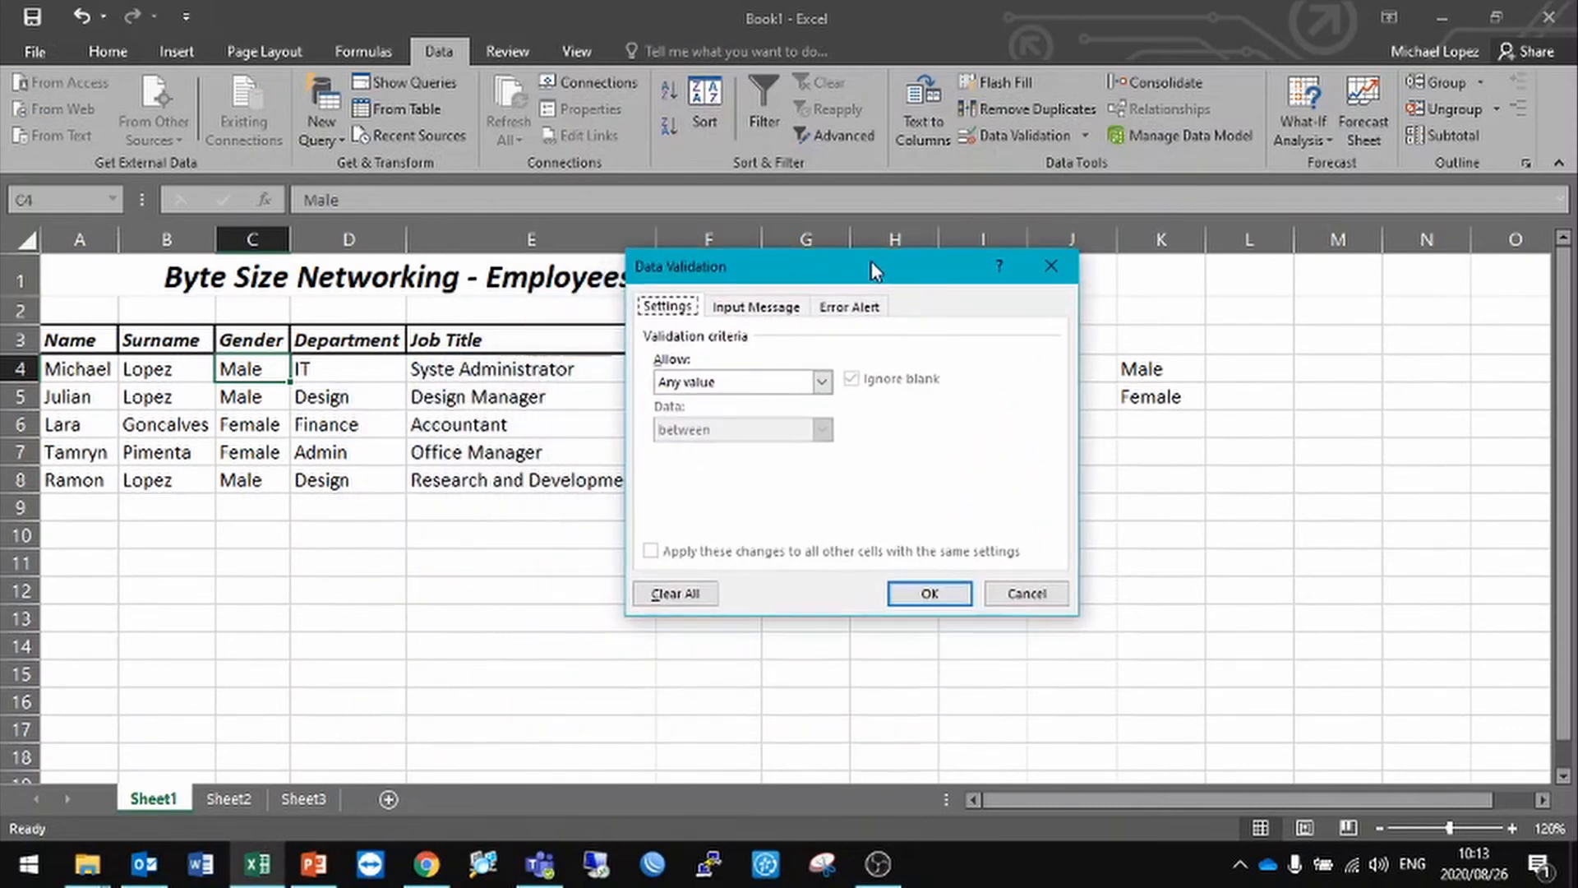
{"action": "left_click", "coordinate": [822, 381]}
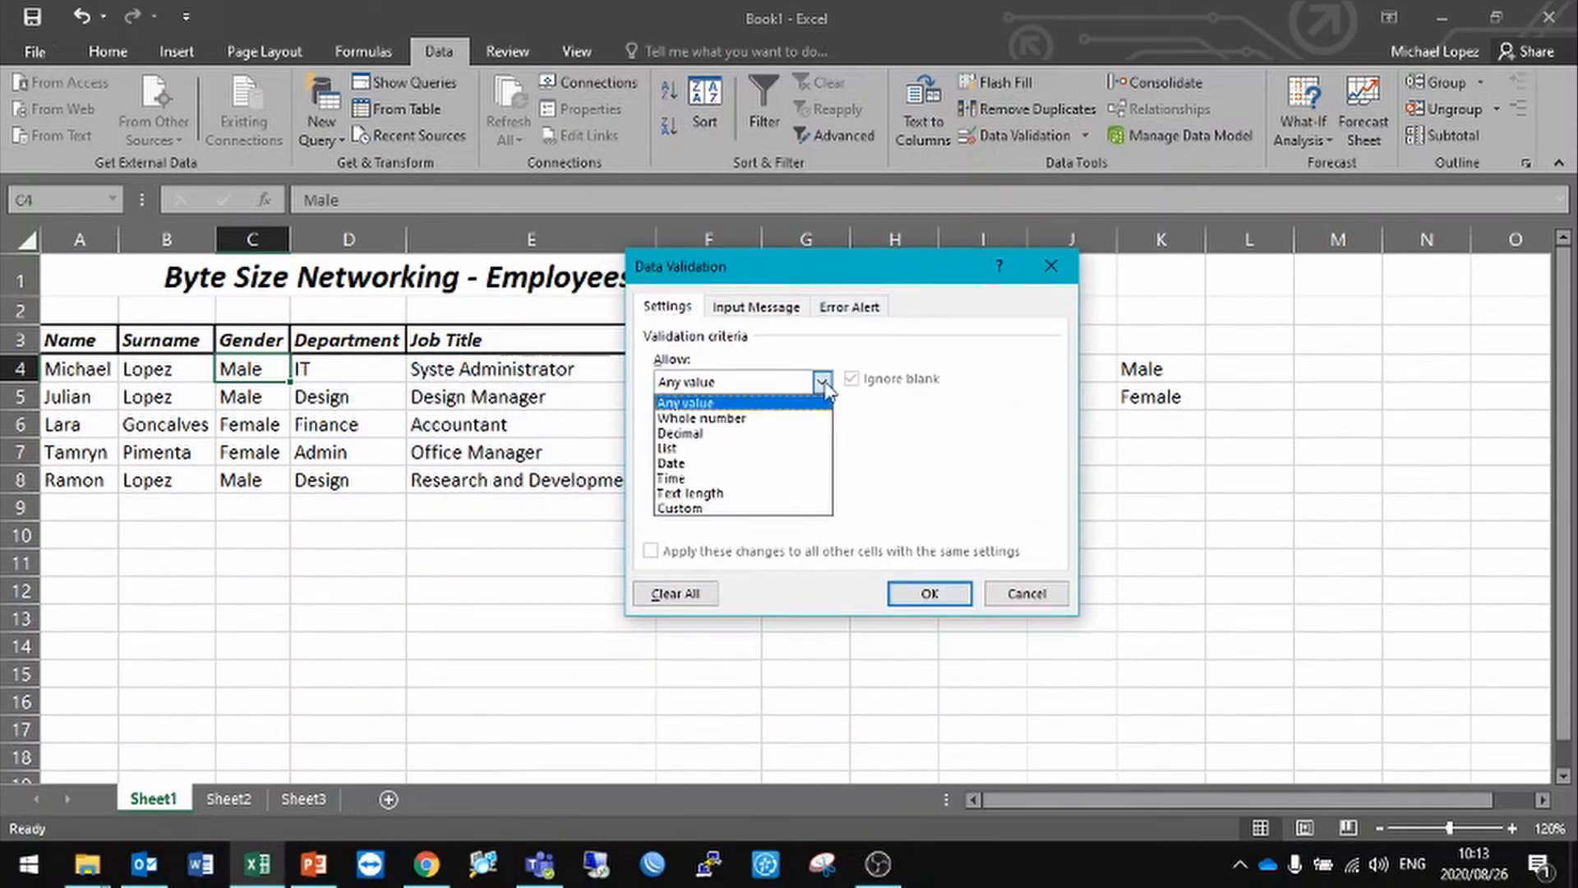
{"action": "left_click", "coordinate": [675, 449]}
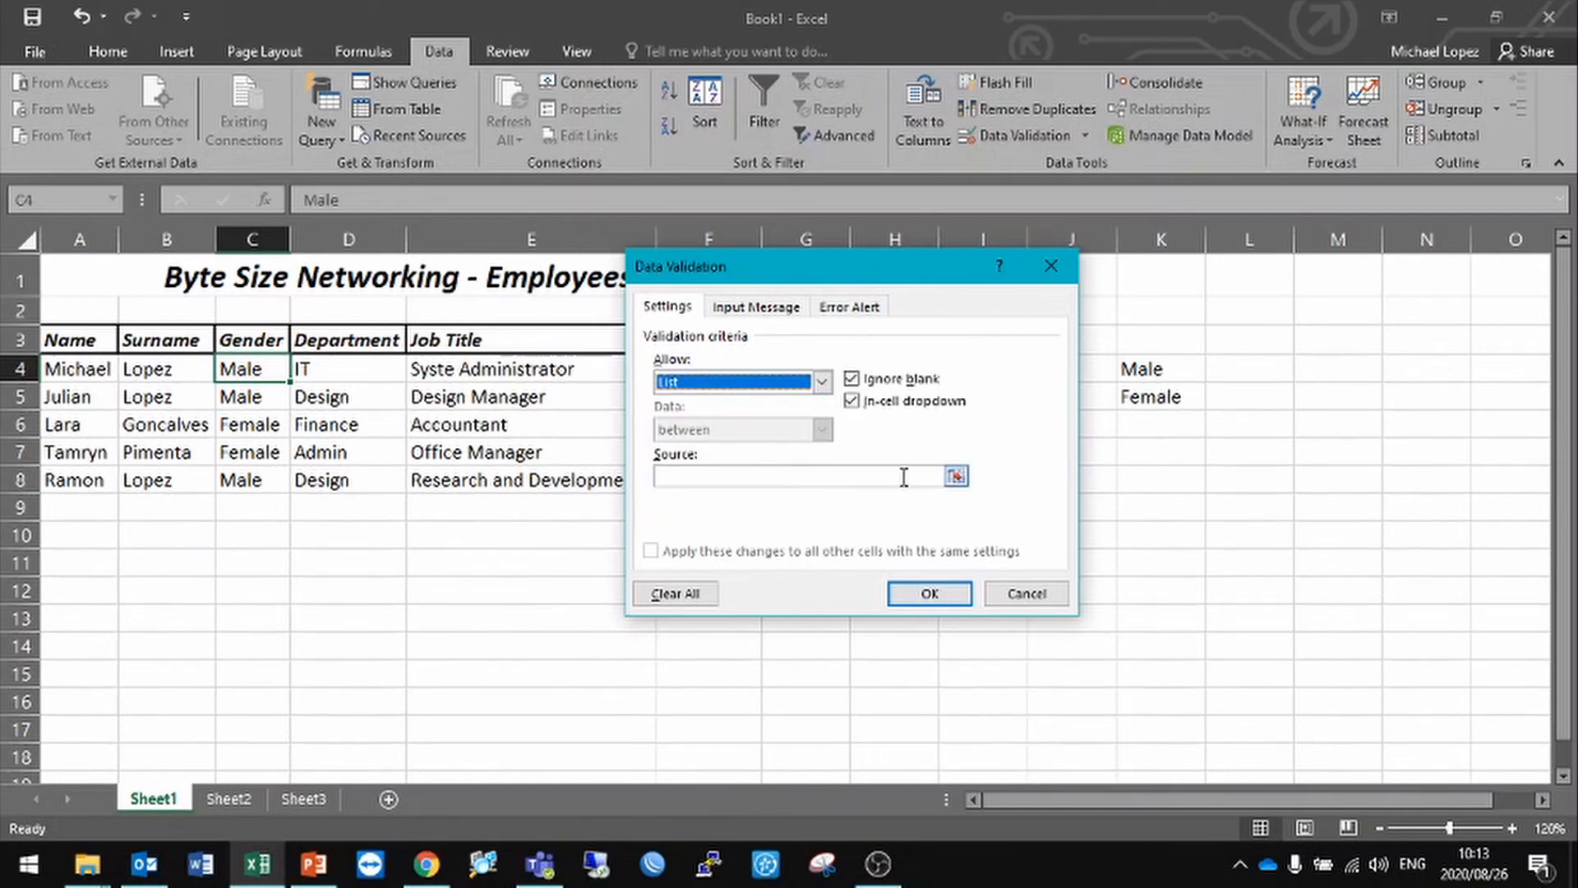
{"action": "left_click", "coordinate": [955, 476]}
{"action": "left_click_drag", "start_coordinate": [1127, 368], "coordinate": [1145, 399]}
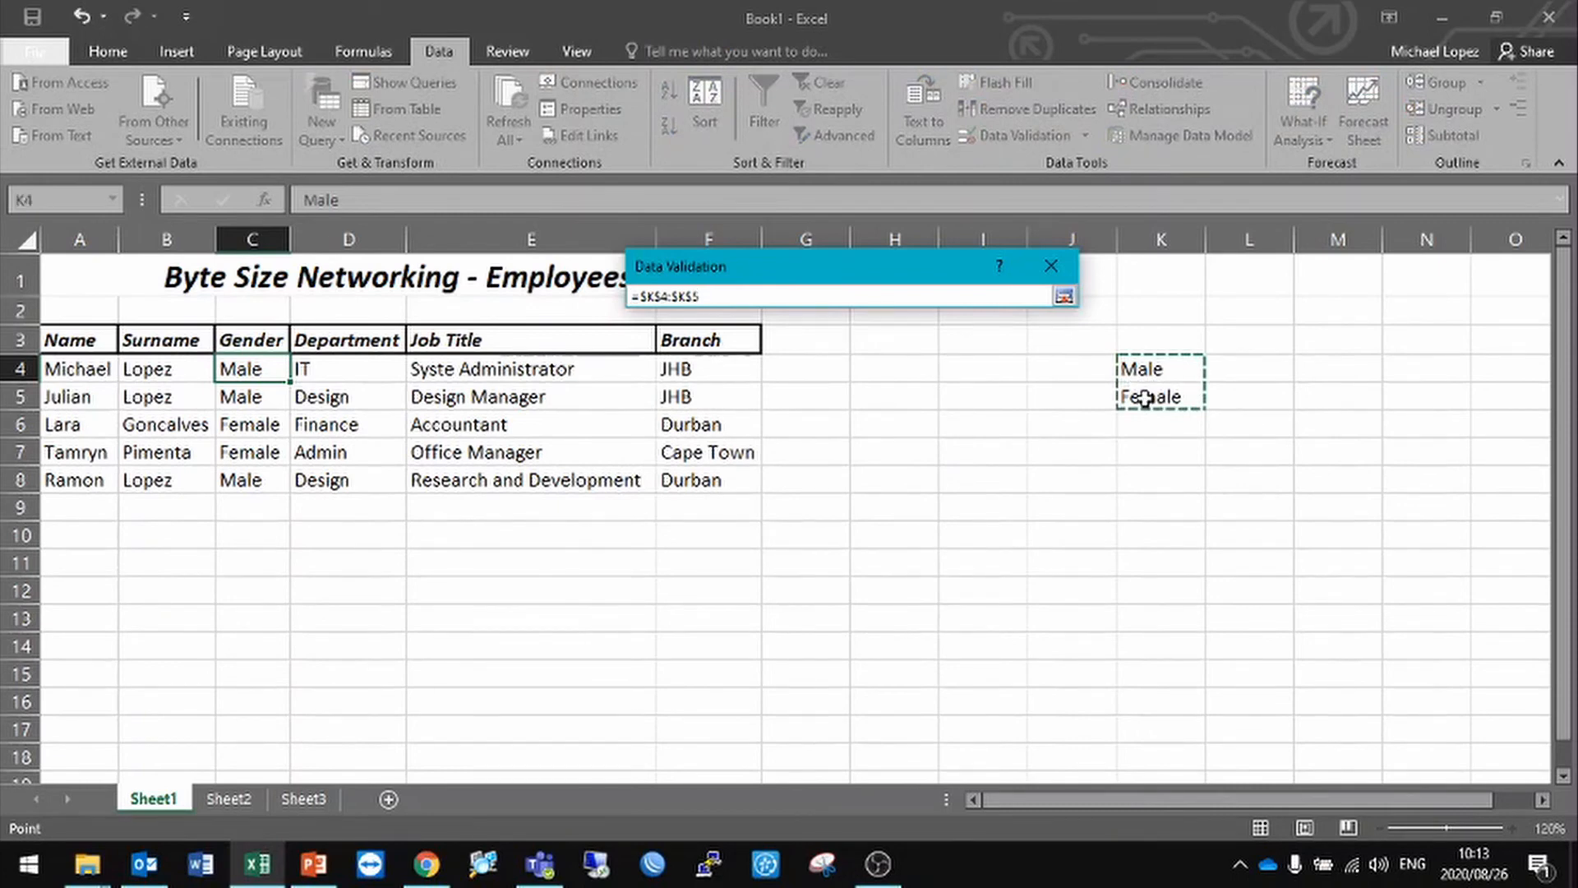
{"action": "key", "text": "Return"}
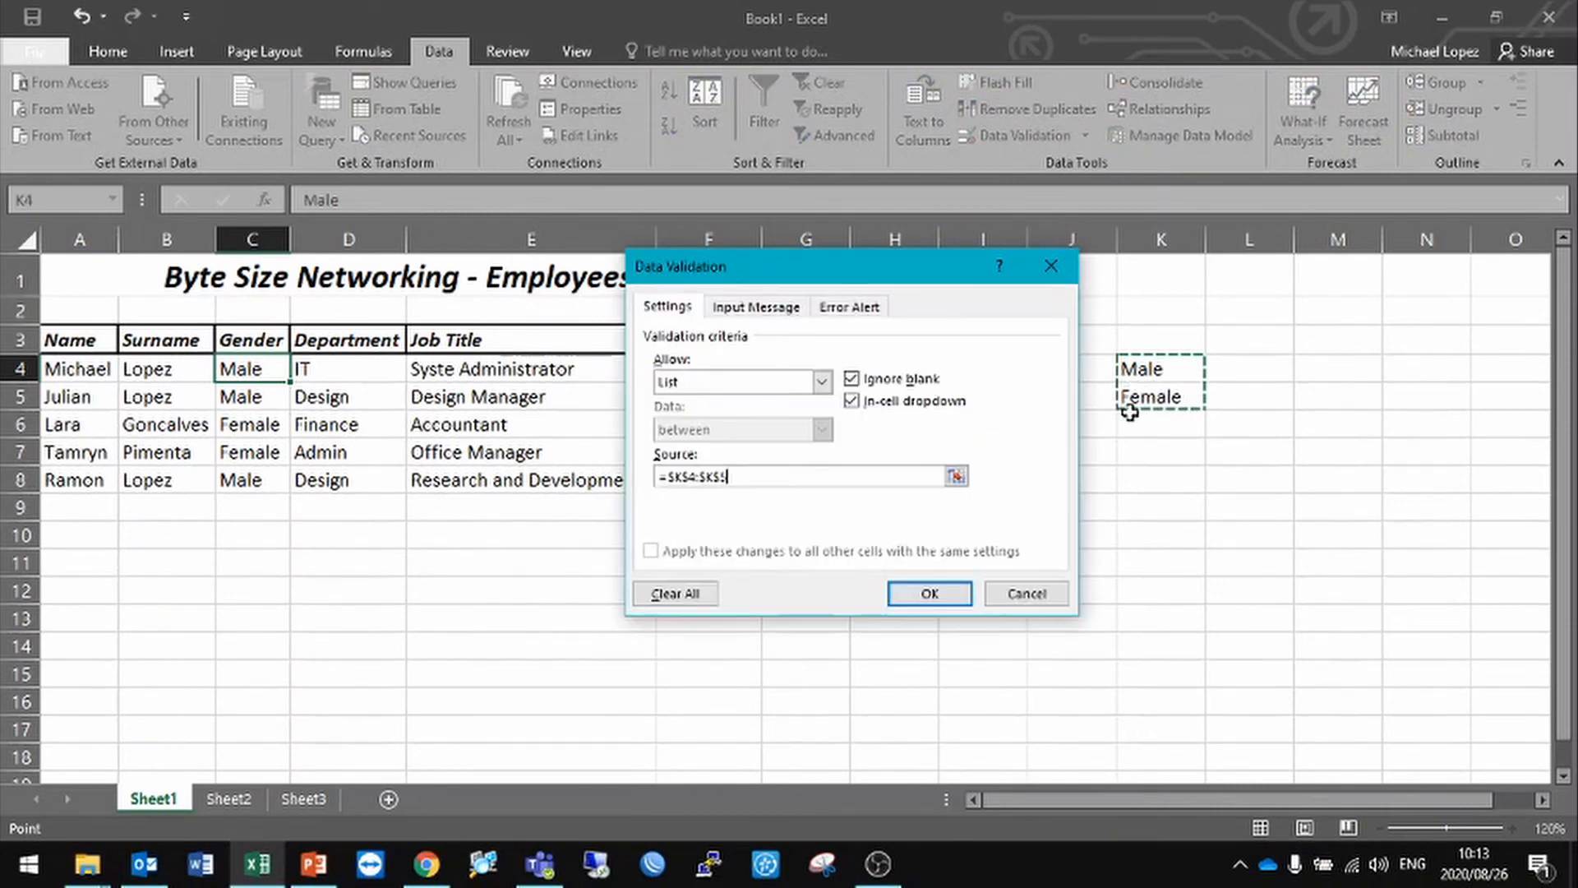
{"action": "left_click", "coordinate": [930, 593]}
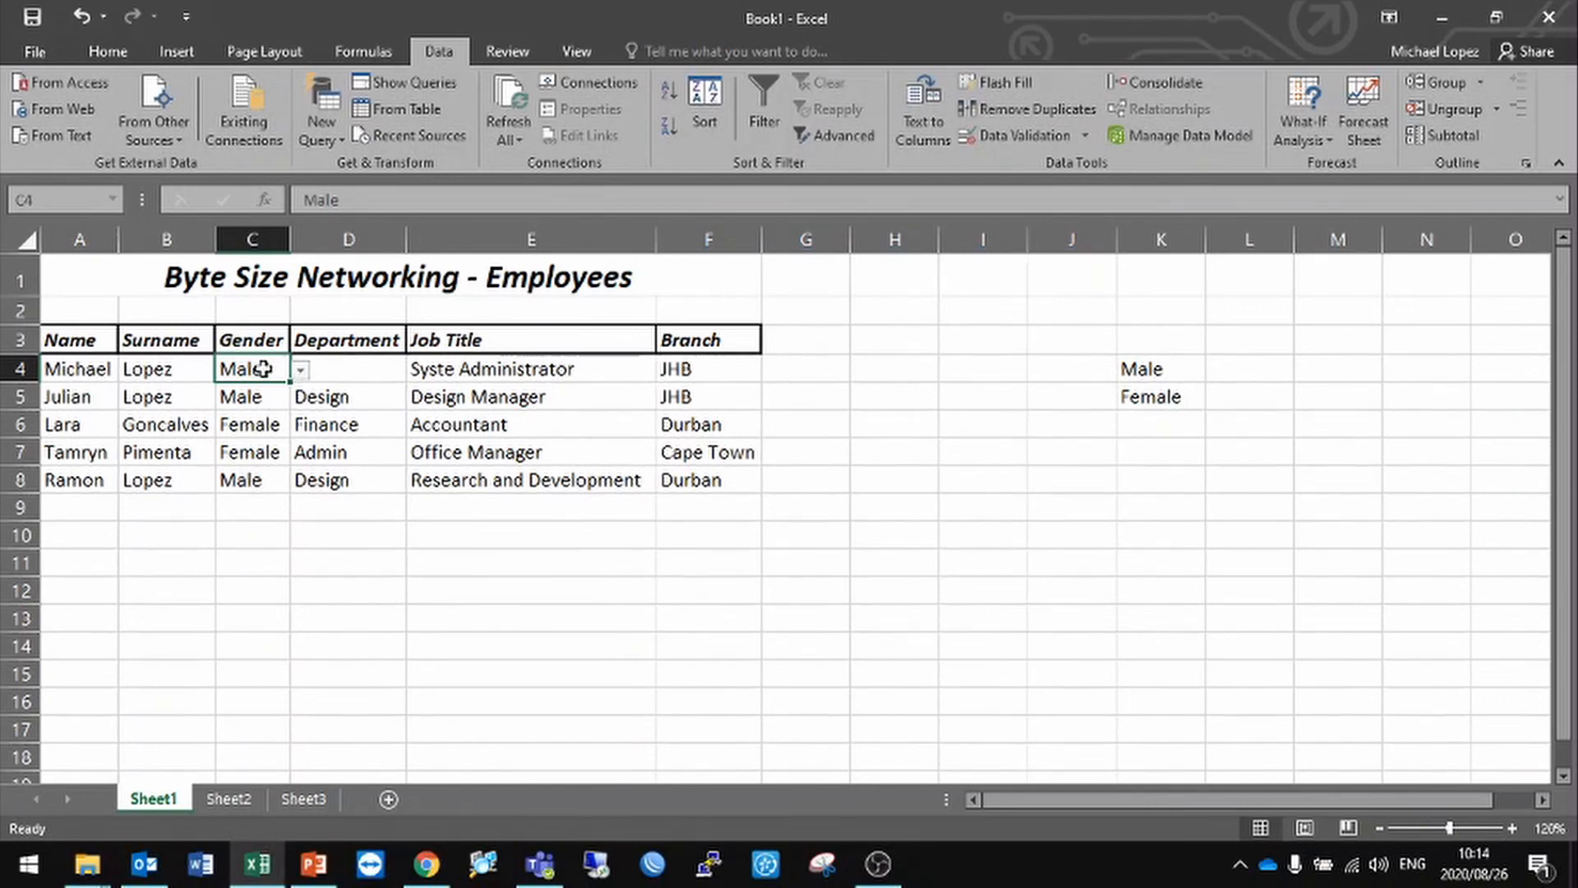
Step: Clear C4 and choose Female from its dropdown list
{"action": "key", "text": "Delete"}
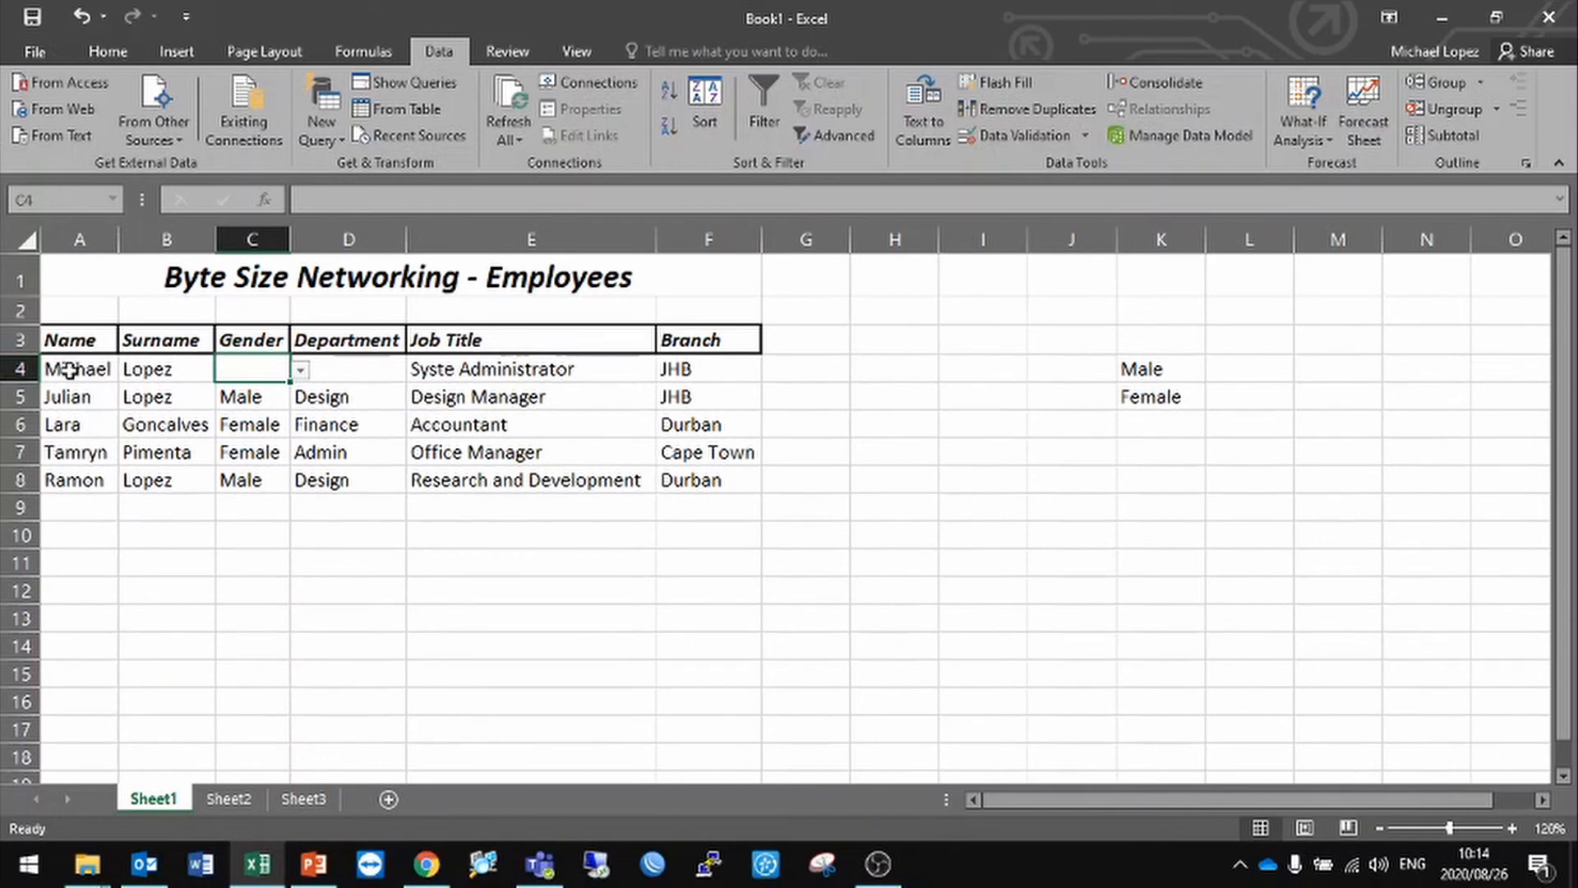
{"action": "left_click", "coordinate": [300, 370]}
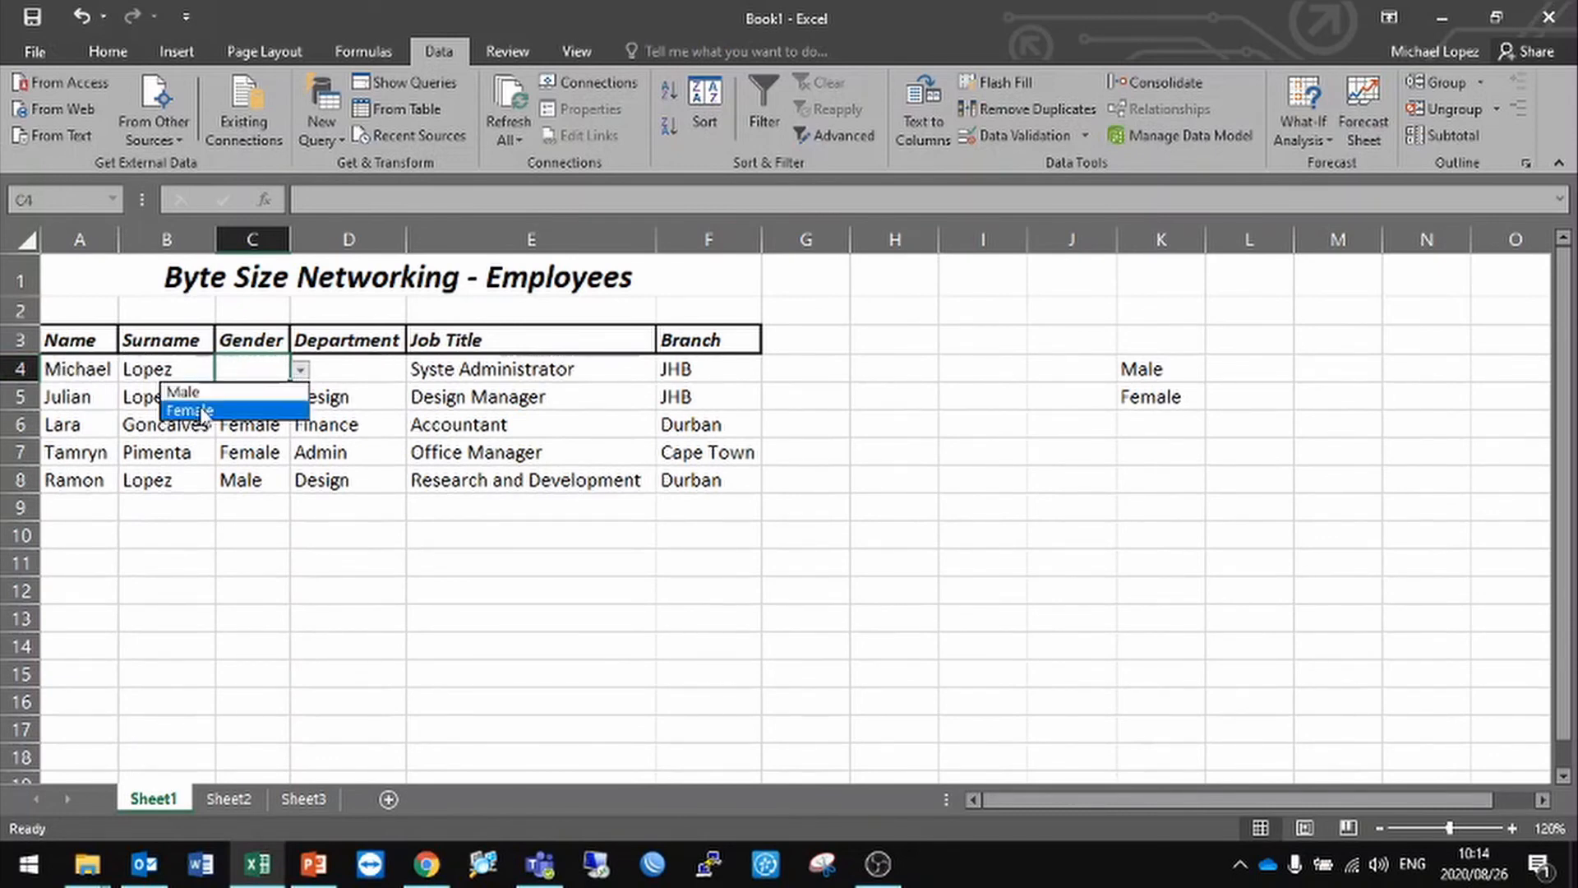
{"action": "left_click", "coordinate": [202, 411]}
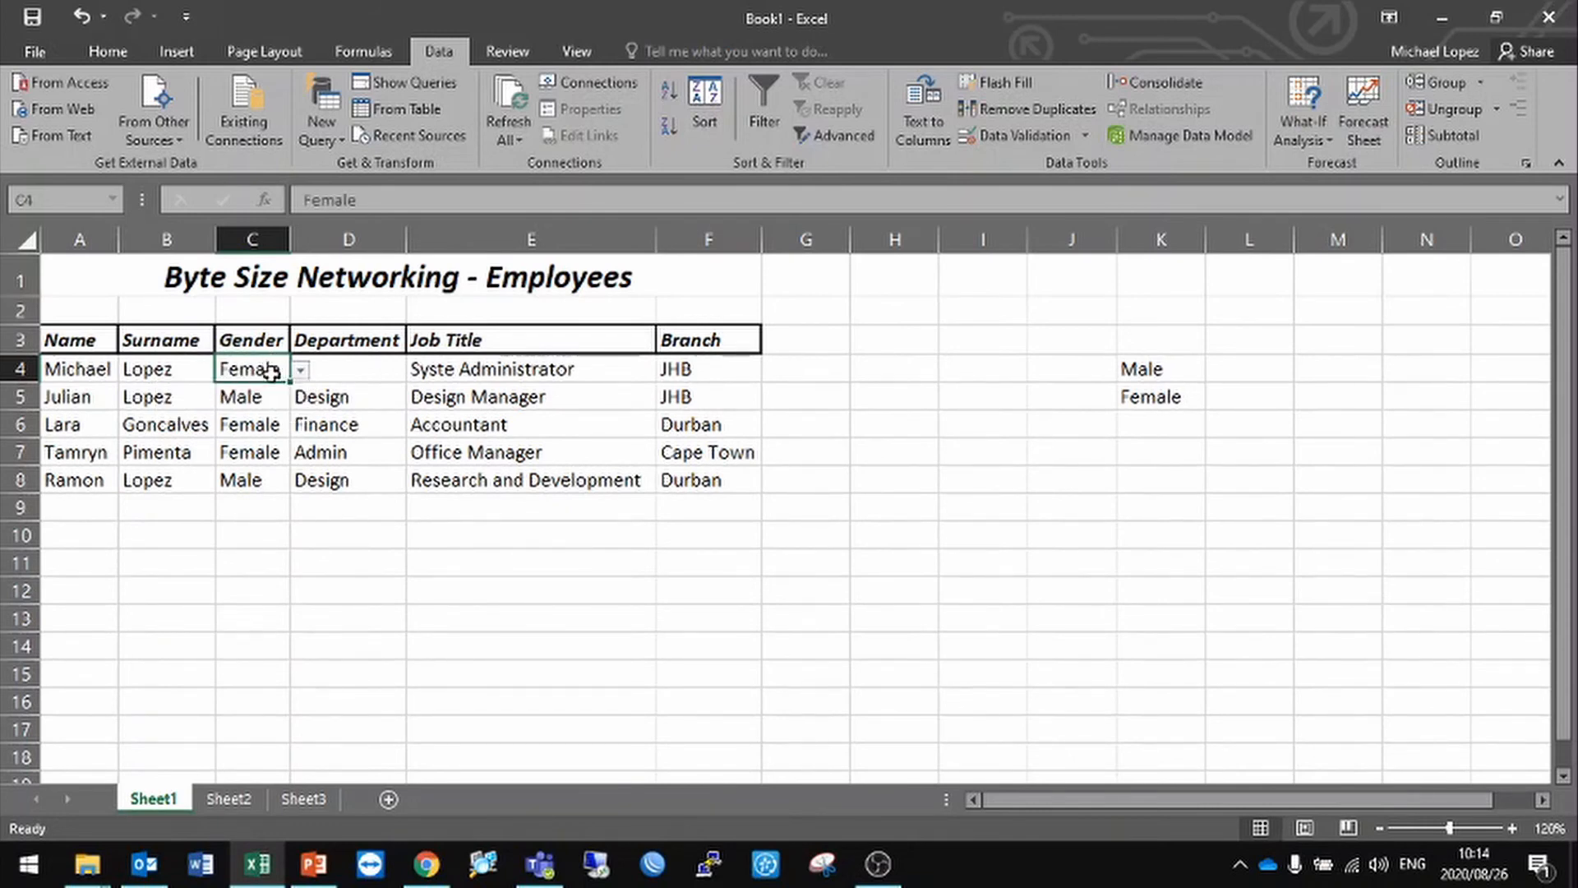
Step: Try to enter "unknown" in C4 to test the validation, and cancel the entry
{"action": "type", "text": "unknown"}
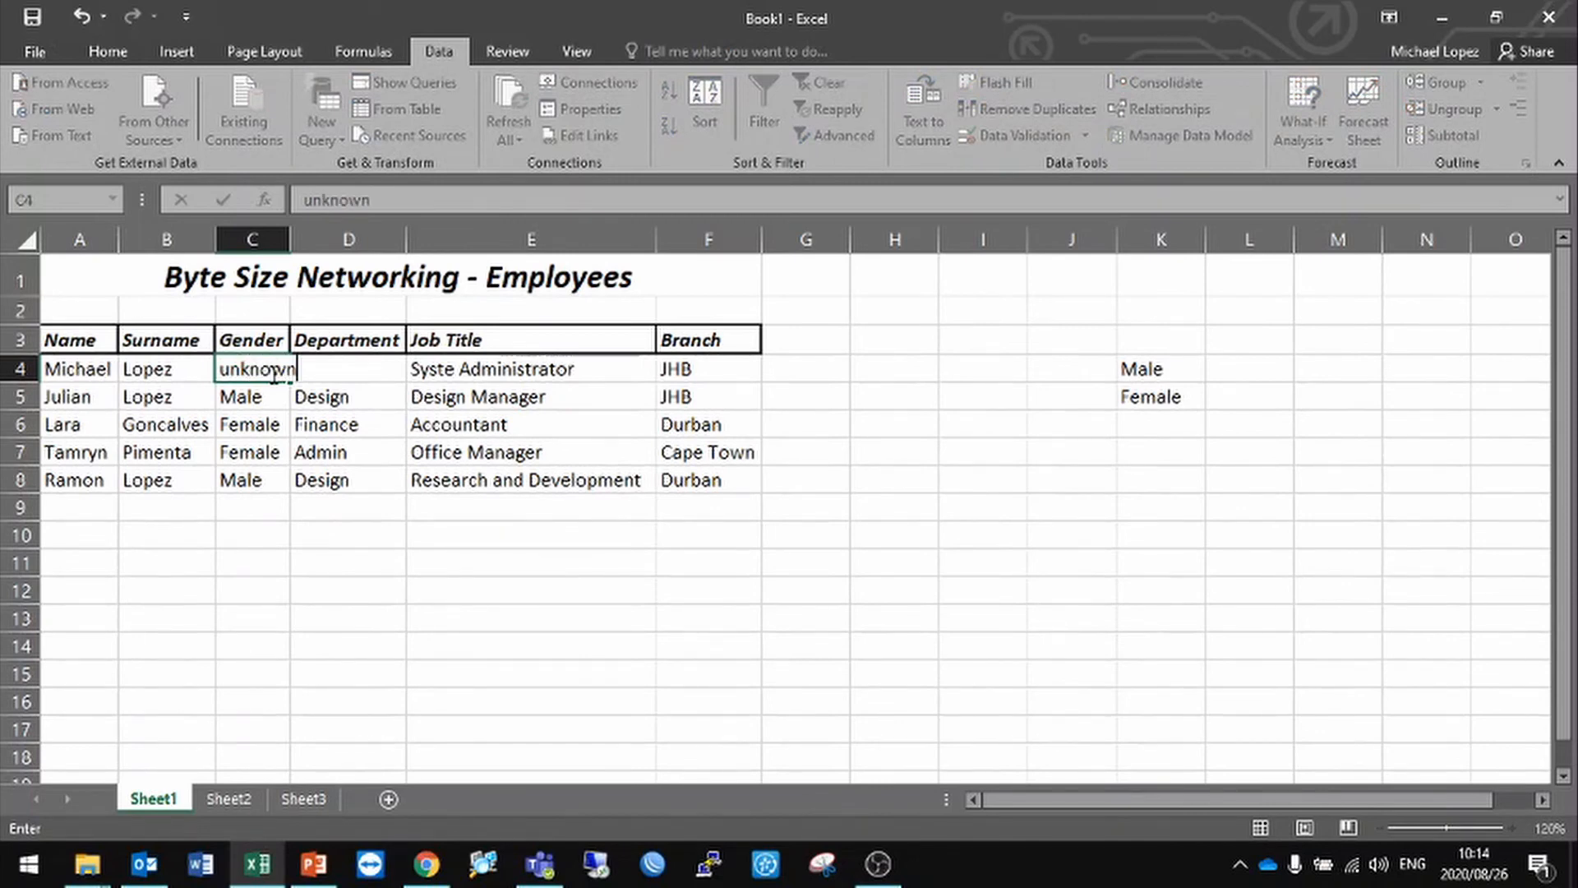
{"action": "key", "text": "Return"}
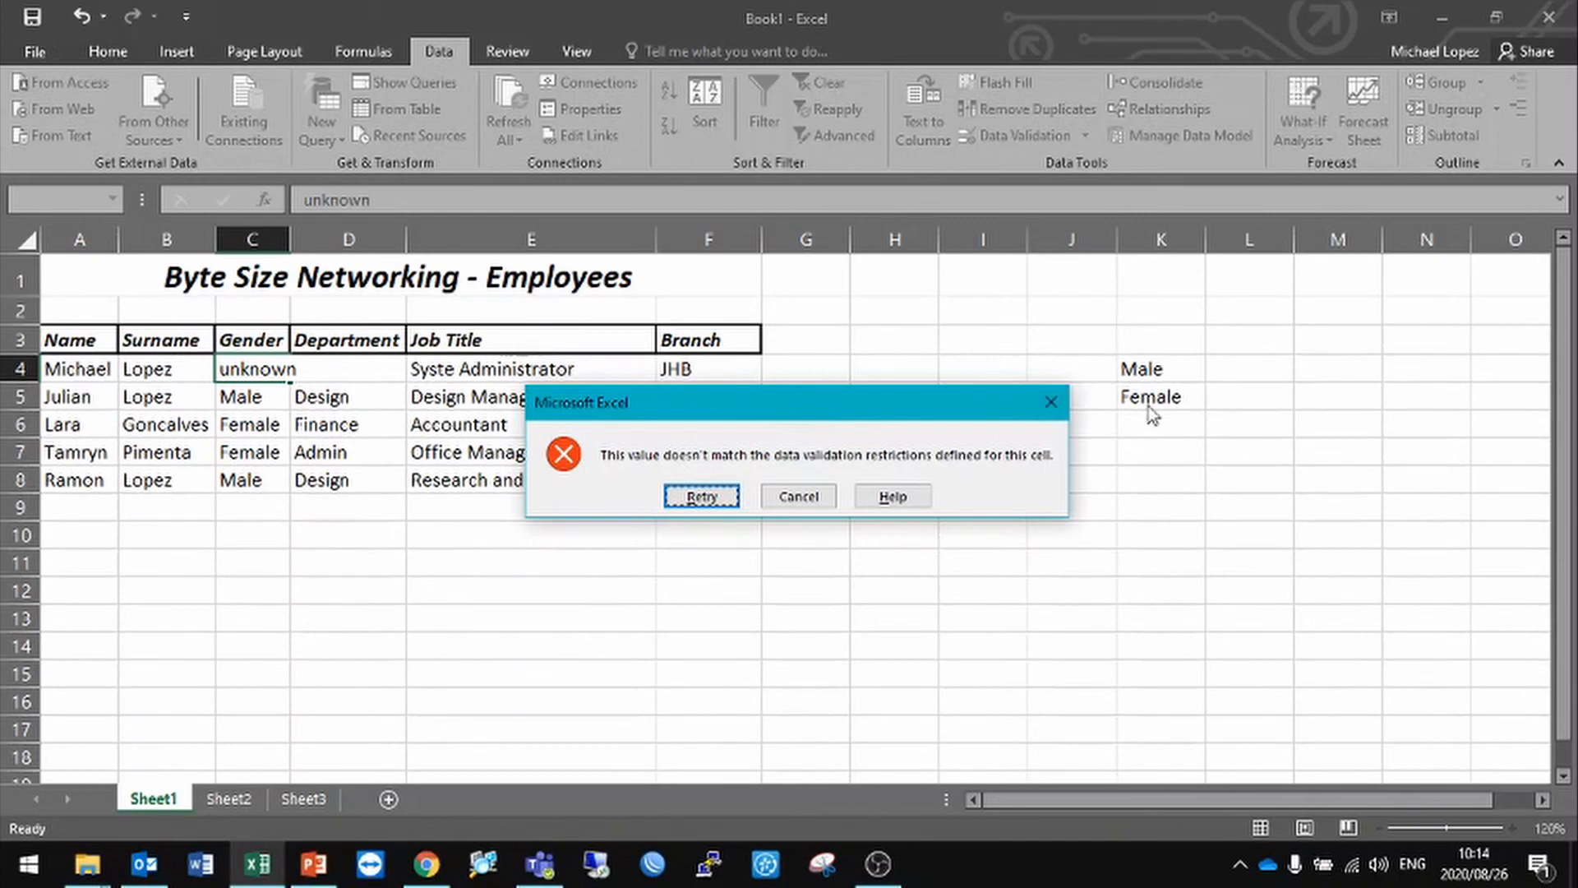
{"action": "left_click", "coordinate": [794, 498]}
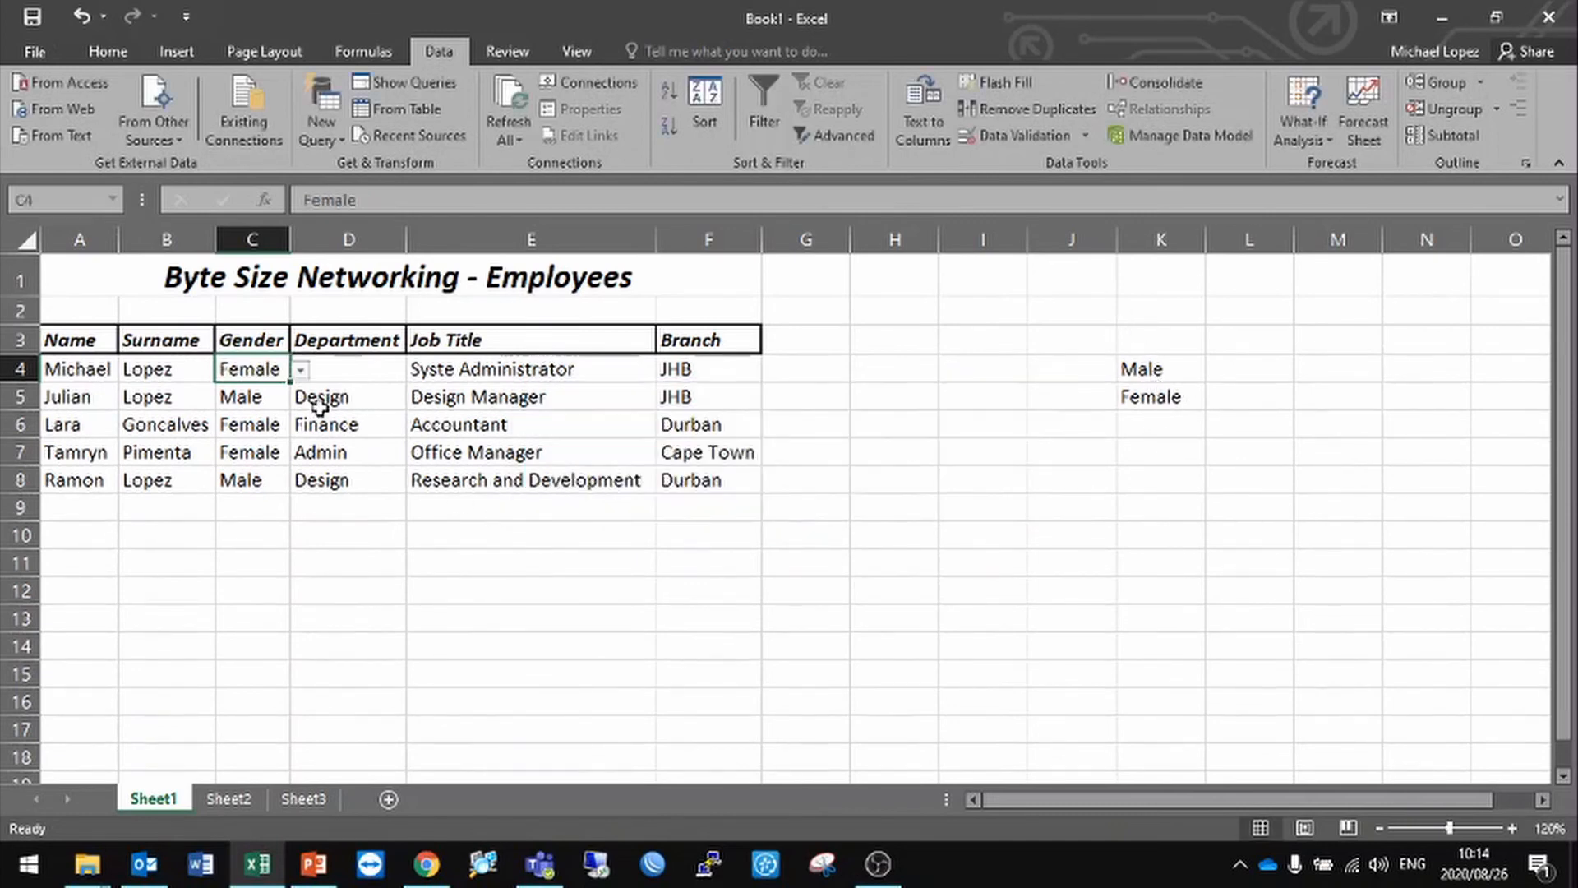
Step: Set C4 to Male using its dropdown list
{"action": "left_click", "coordinate": [301, 370]}
{"action": "left_click", "coordinate": [218, 391]}
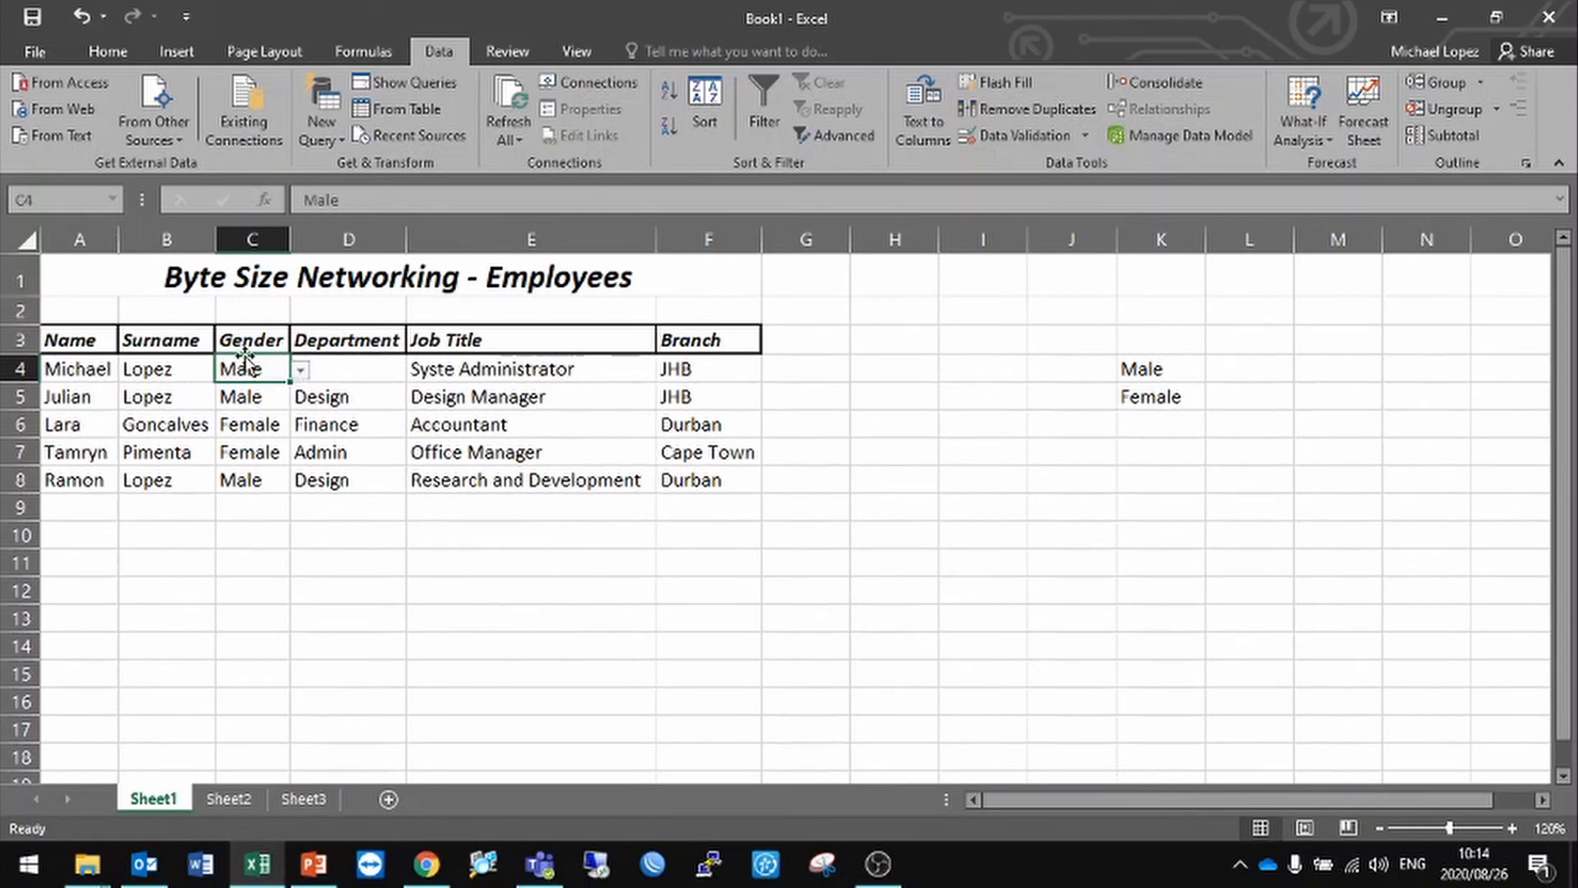
{"action": "left_click", "coordinate": [96, 287]}
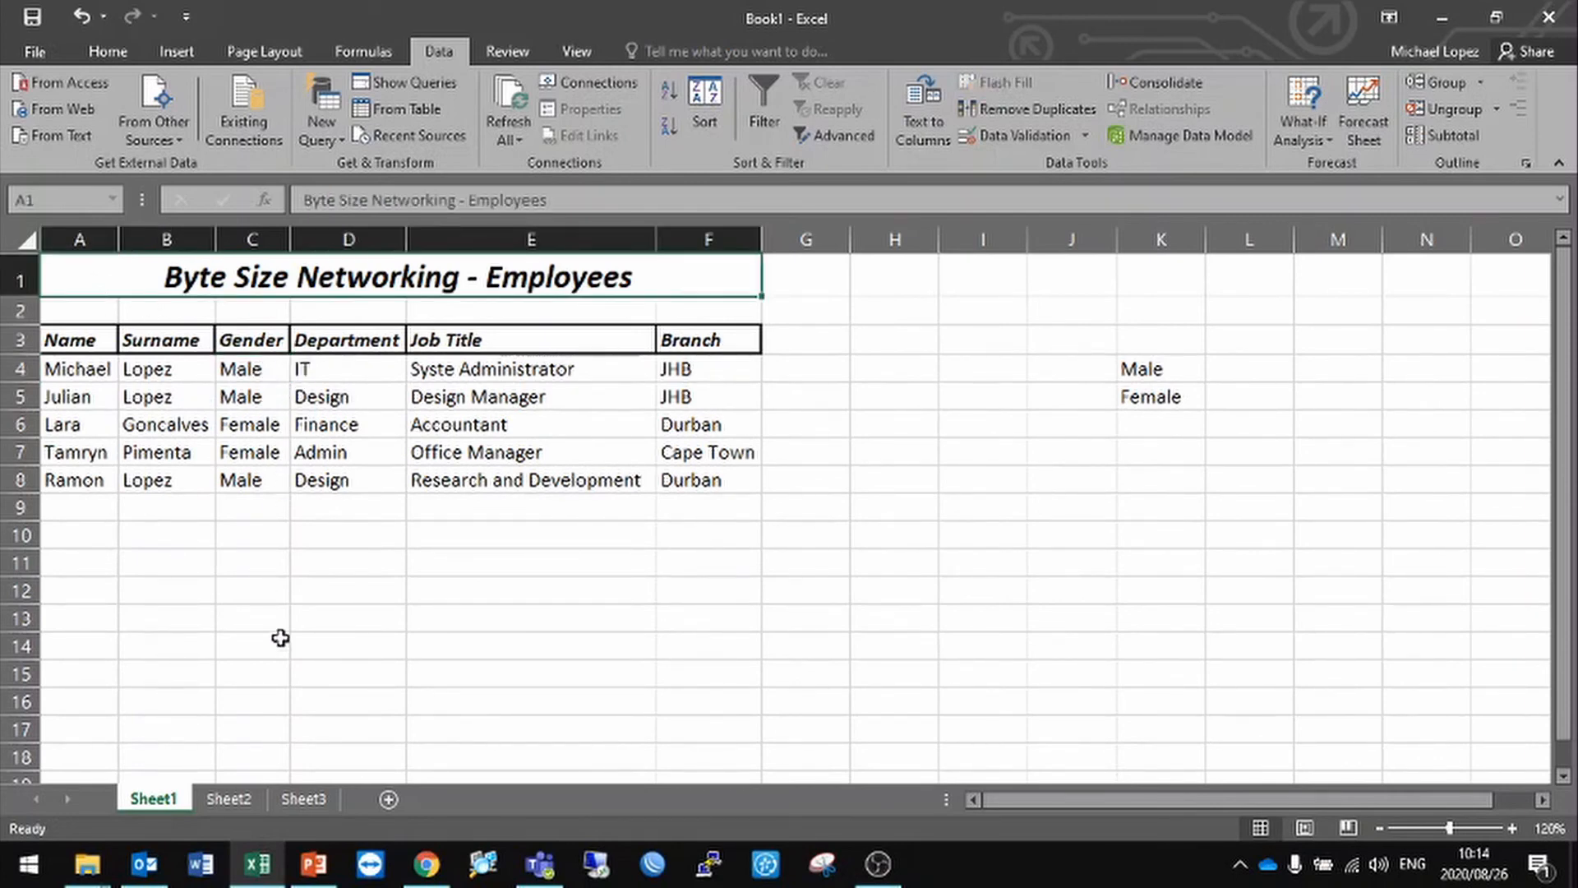
Step: Fill C4 with its dropdown validation down to C14 and clear the copied values from C5:C14
{"action": "left_click", "coordinate": [236, 370]}
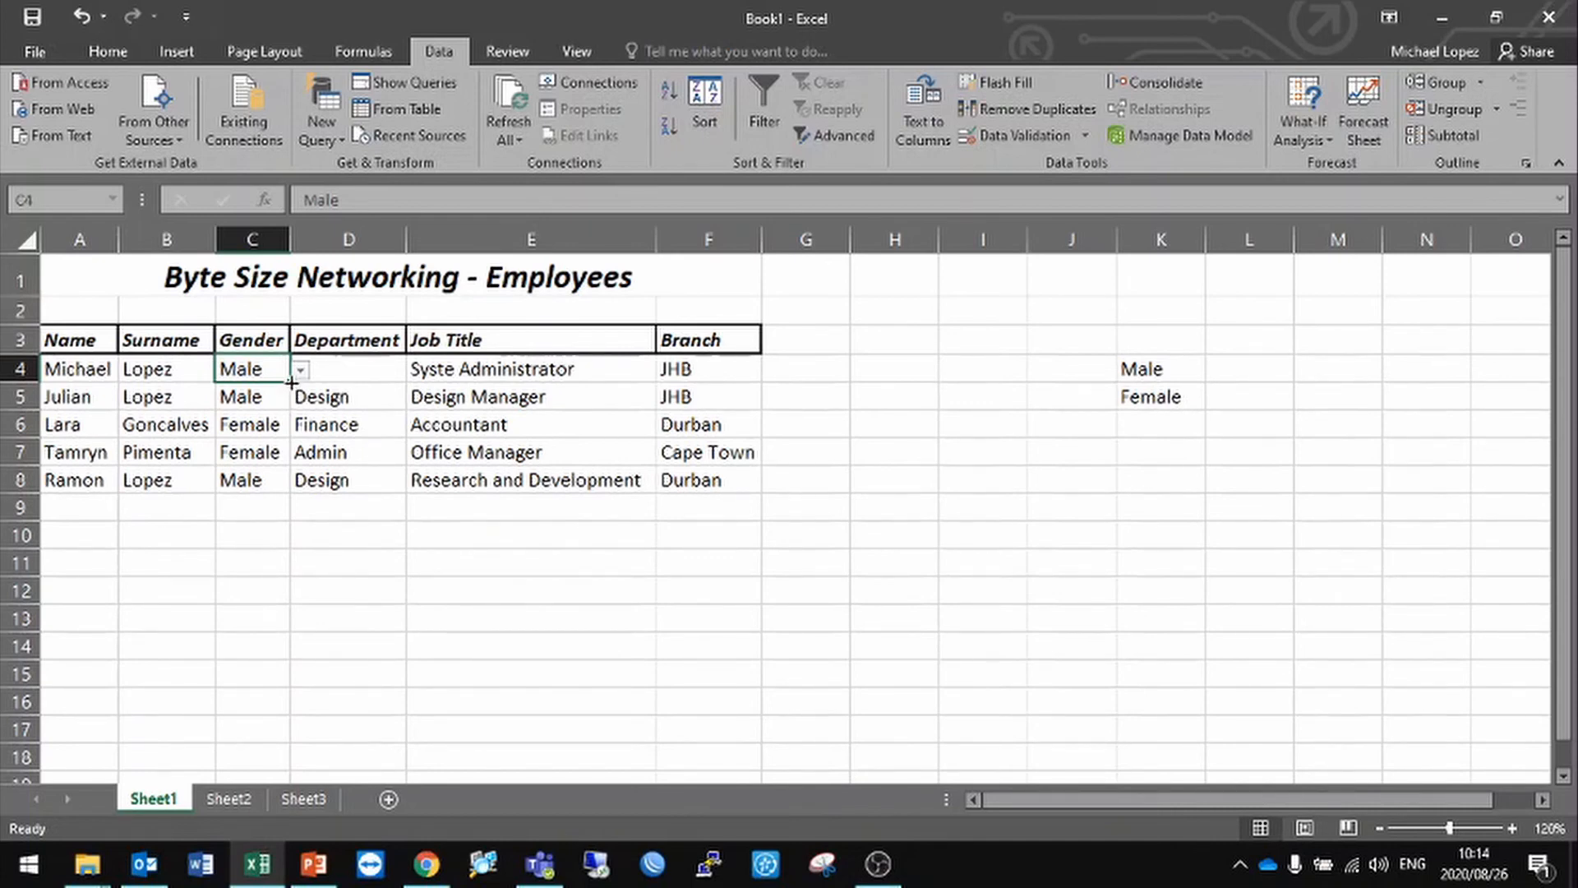
{"action": "left_click_drag", "start_coordinate": [292, 382], "coordinate": [290, 649]}
{"action": "left_click", "coordinate": [222, 395]}
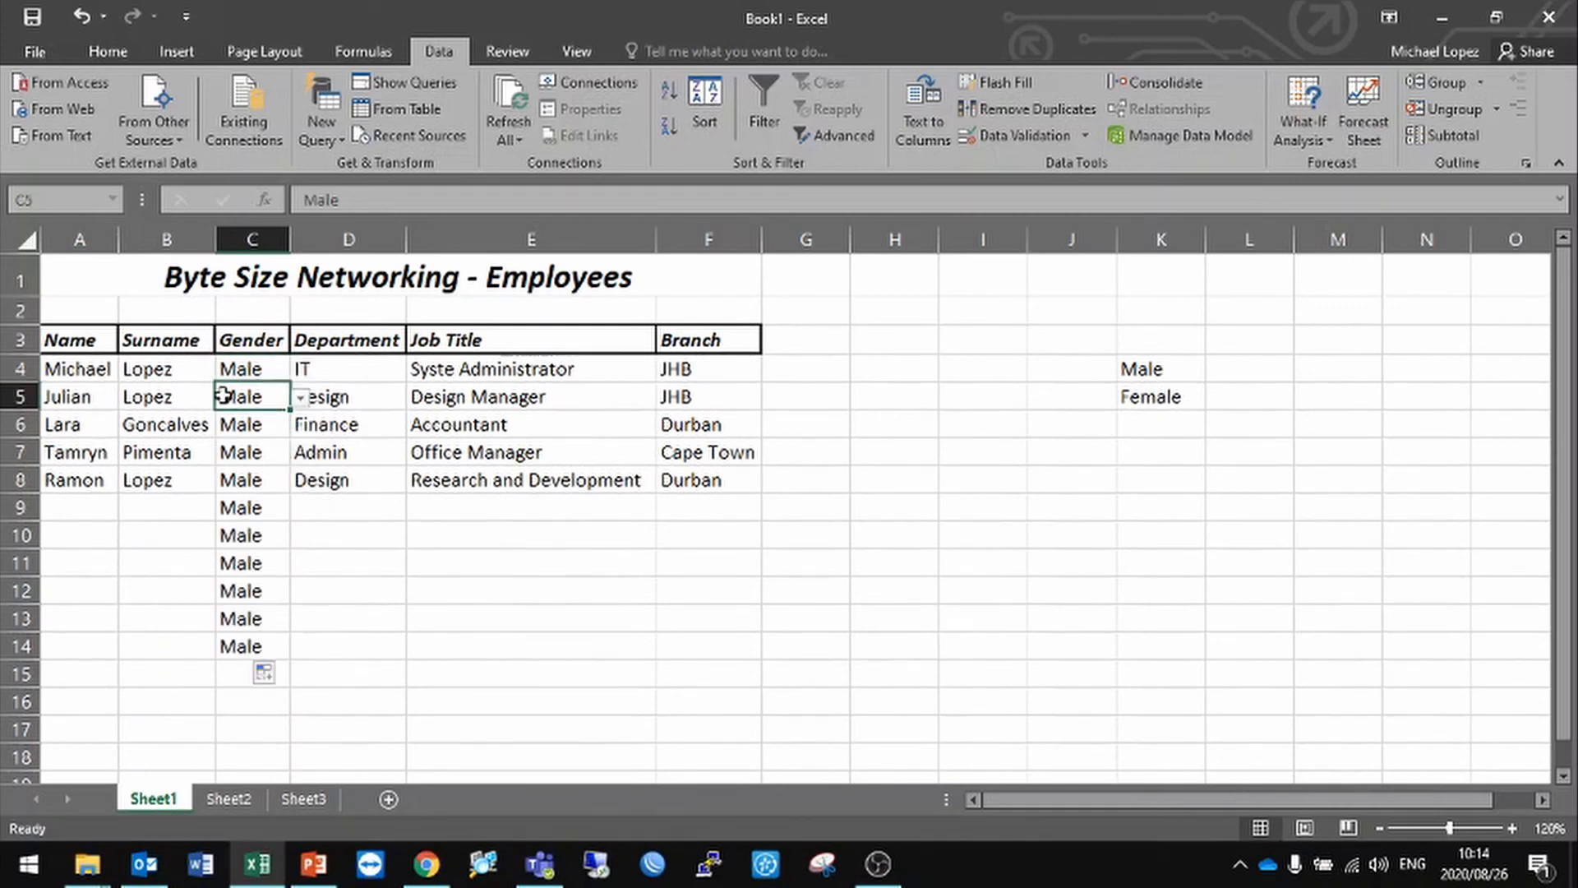
{"action": "left_click_drag", "start_coordinate": [247, 396], "coordinate": [239, 647]}
{"action": "key", "text": "Delete"}
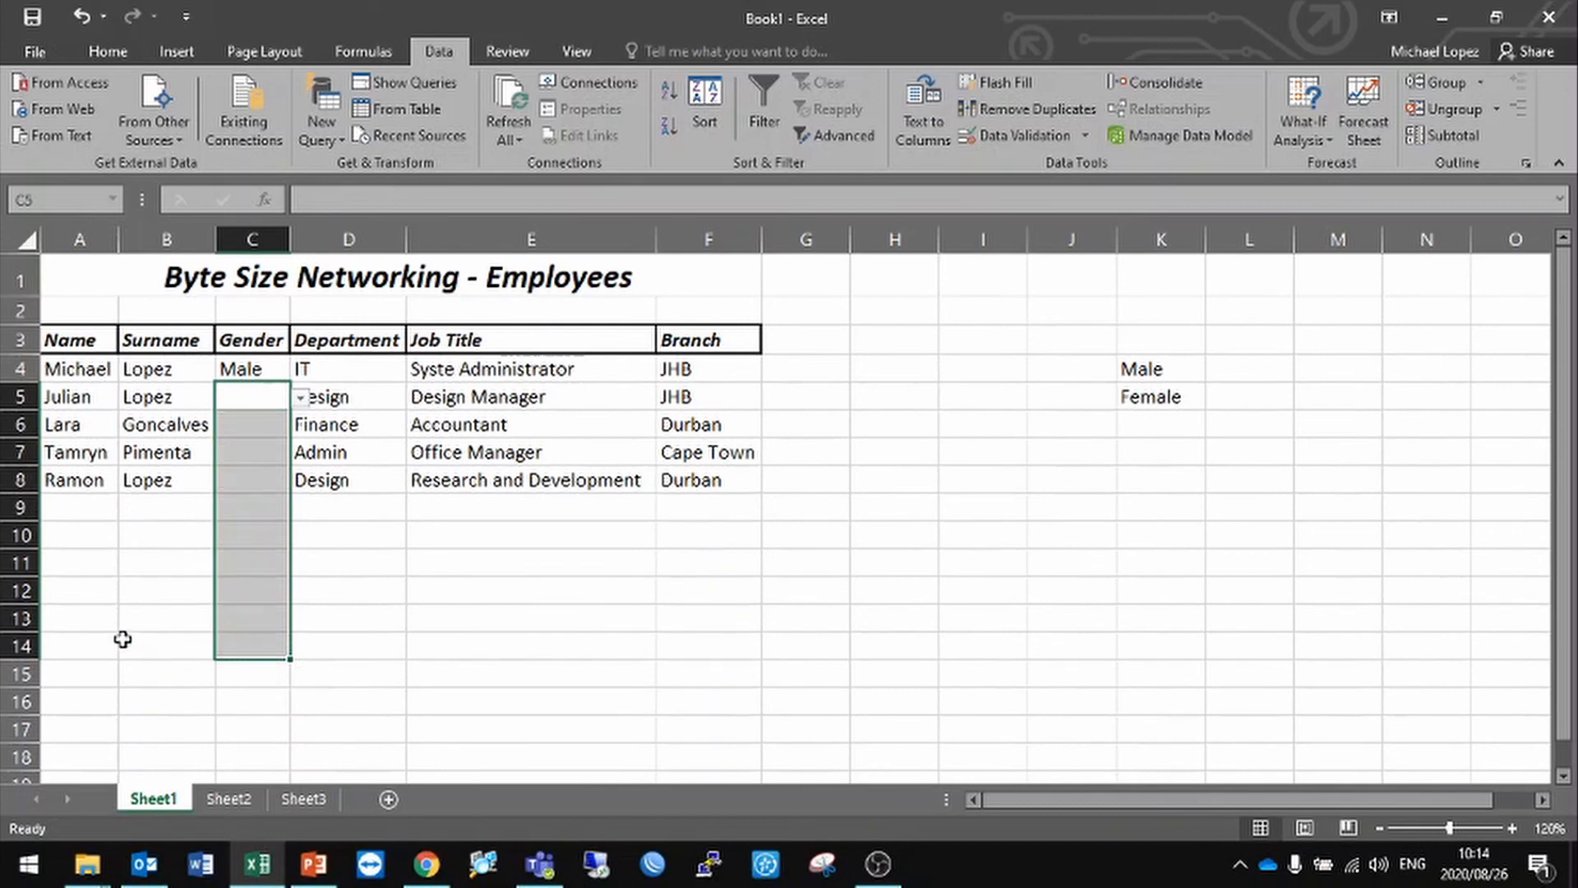
{"action": "left_click", "coordinate": [135, 647]}
Step: Choose the genders in C5:C8 from the dropdown lists: Male, Female, Female, Male
{"action": "left_click", "coordinate": [237, 398]}
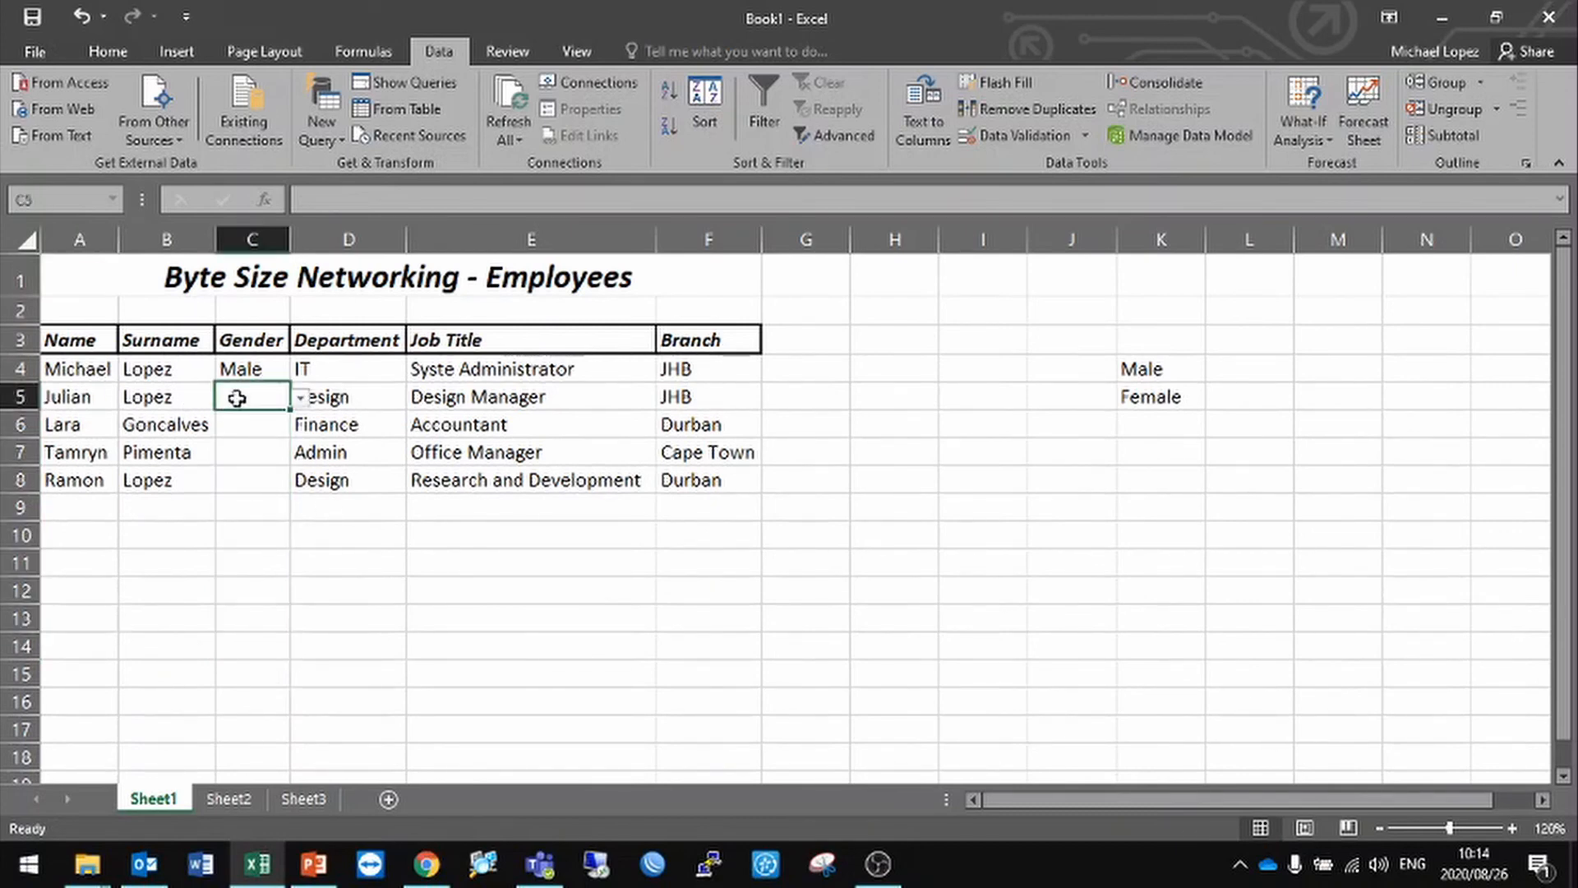
{"action": "left_click", "coordinate": [301, 398]}
{"action": "left_click", "coordinate": [220, 418]}
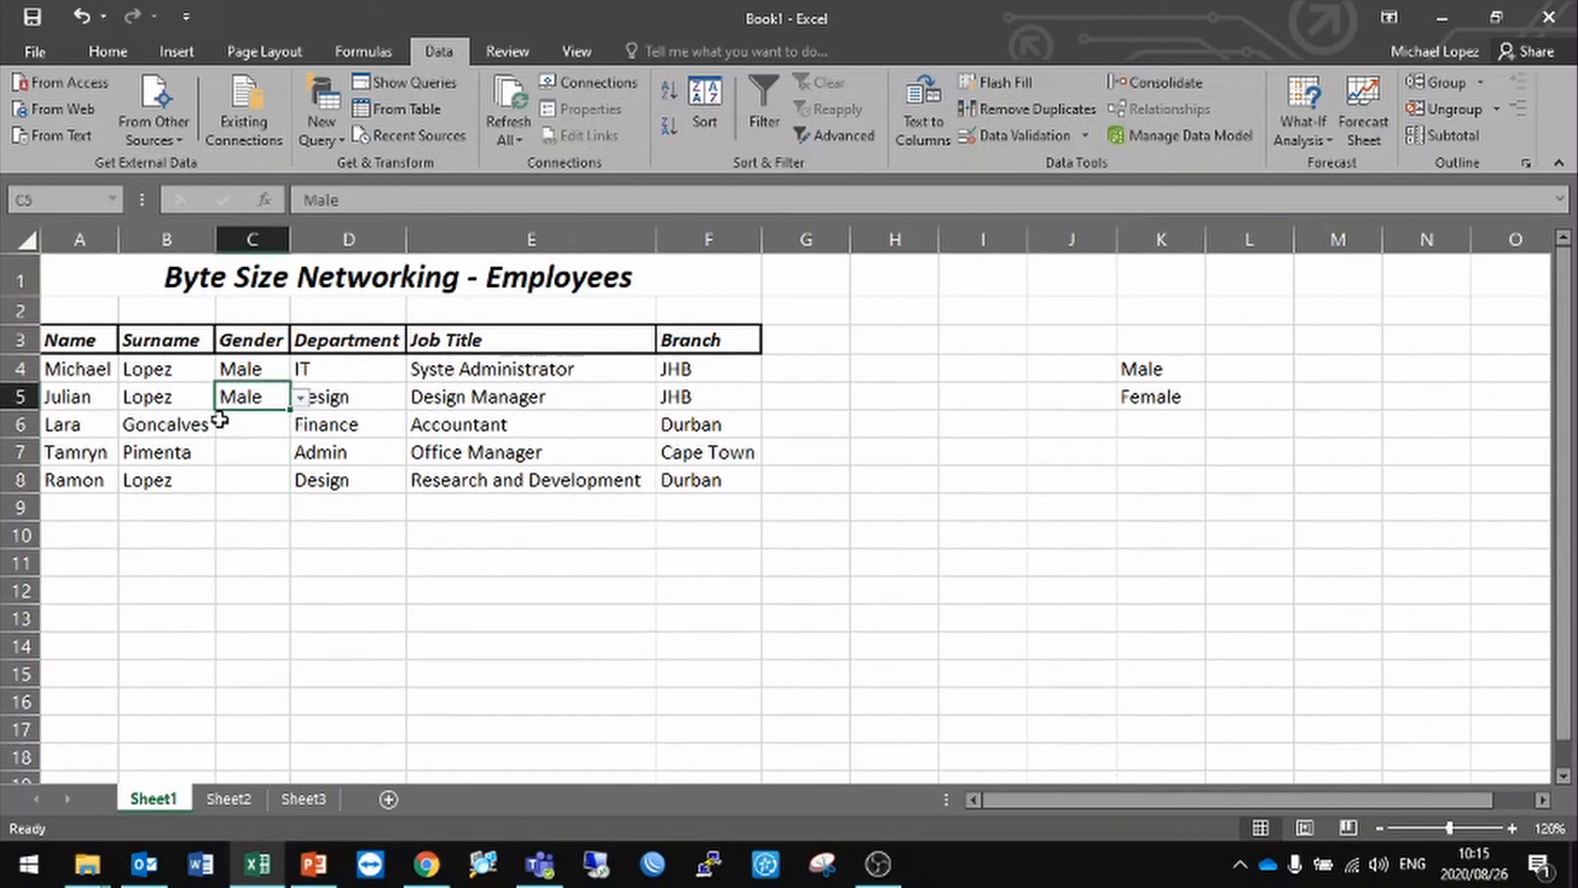
{"action": "left_click", "coordinate": [220, 419]}
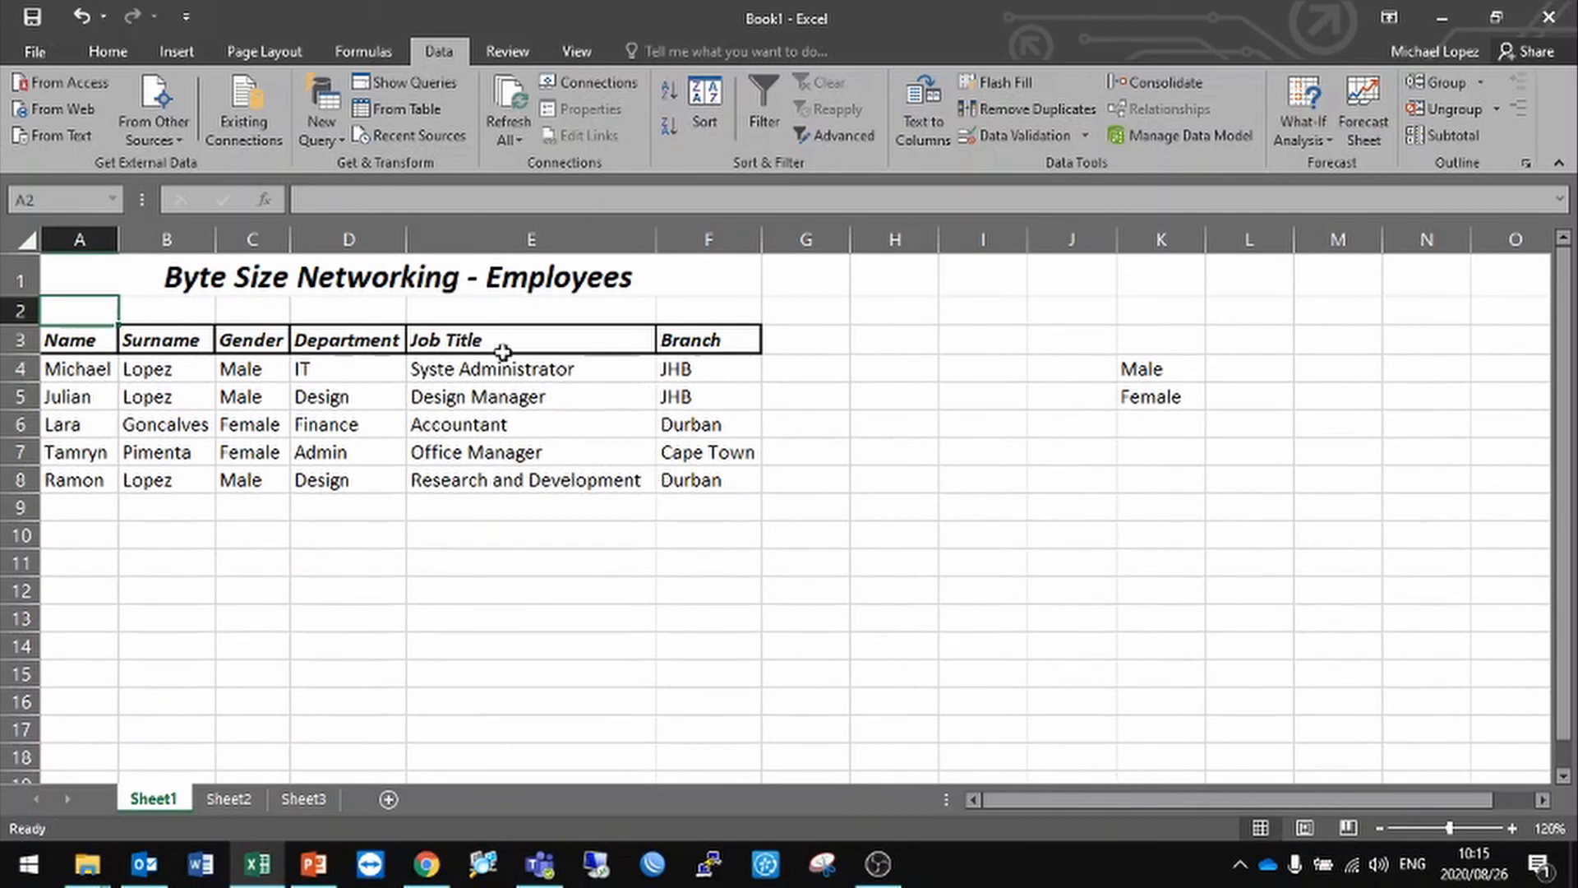
Step: Rename Sheet2 as Data and select cells B2:B3 on that sheet
{"action": "left_click", "coordinate": [103, 278]}
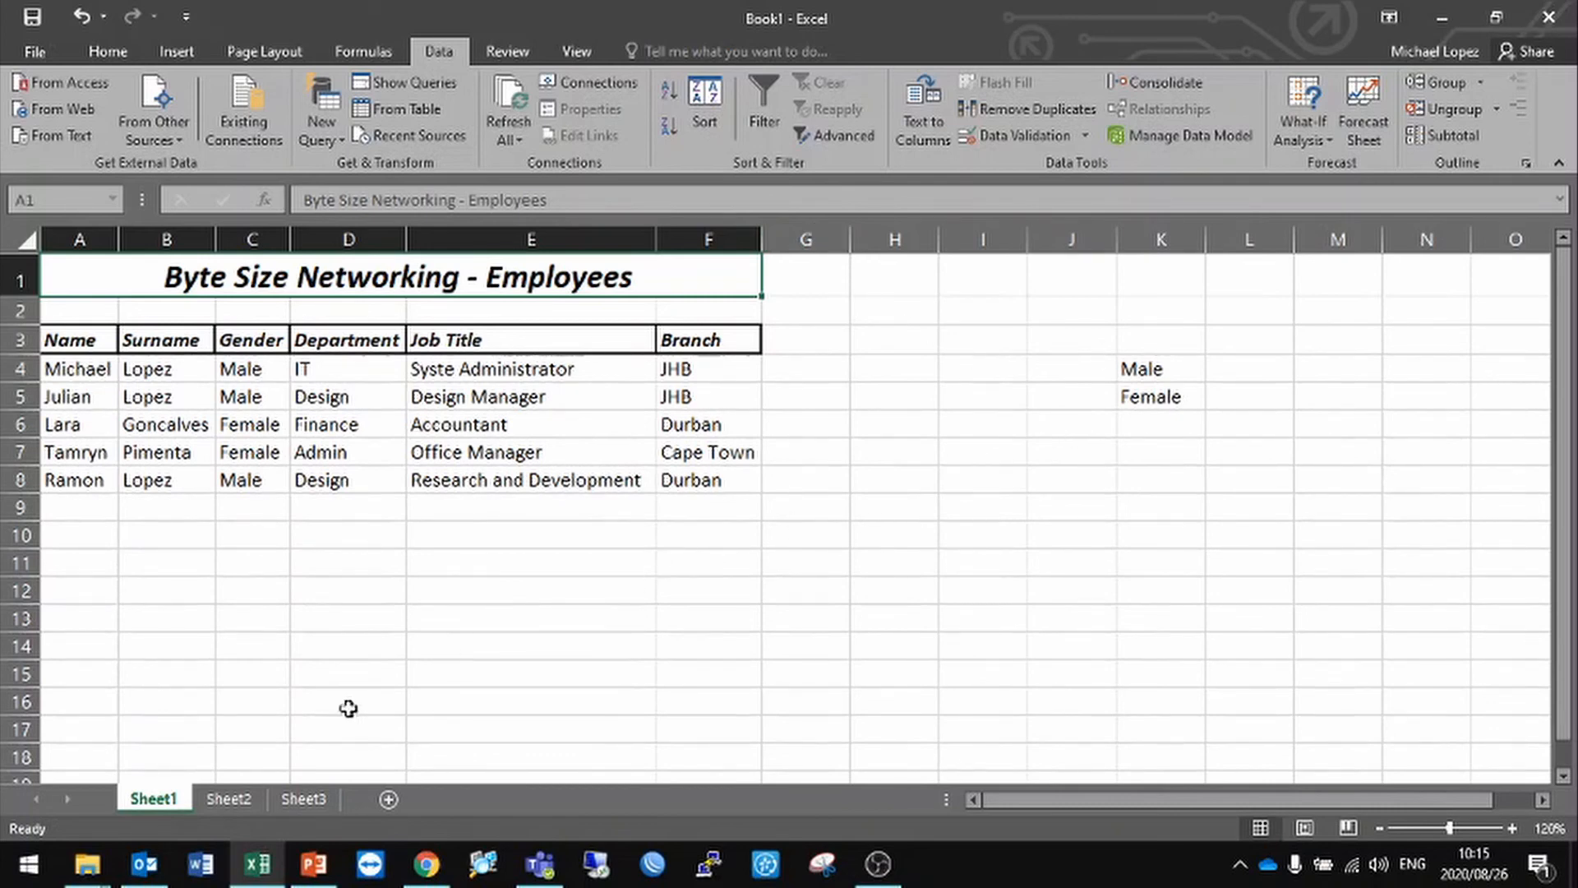
{"action": "left_click", "coordinate": [229, 798]}
{"action": "right_click", "coordinate": [231, 799]}
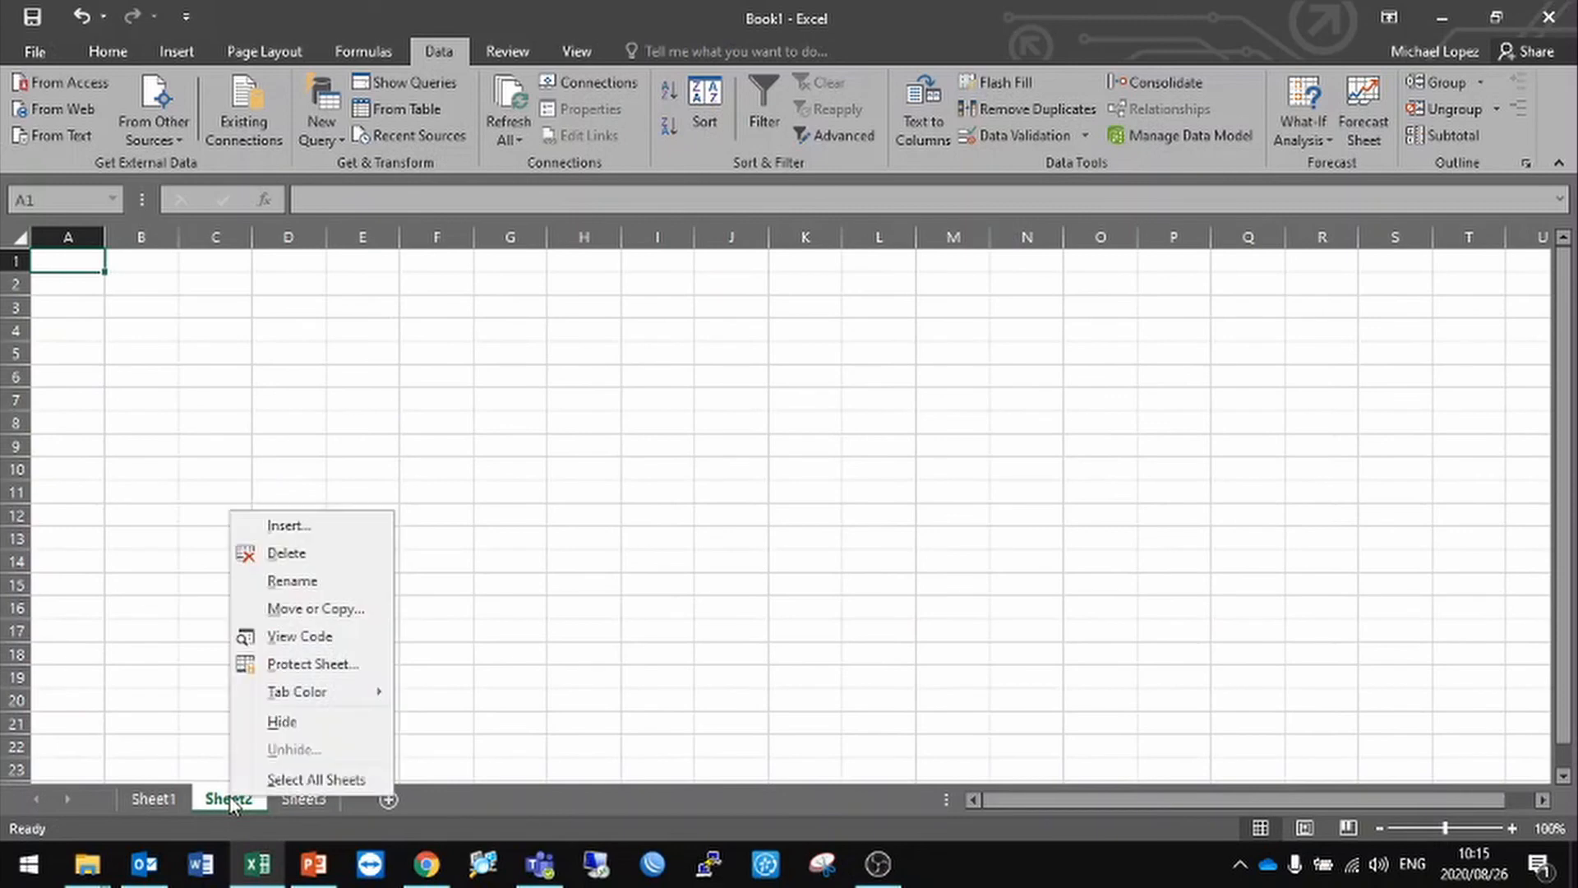
{"action": "left_click", "coordinate": [284, 582]}
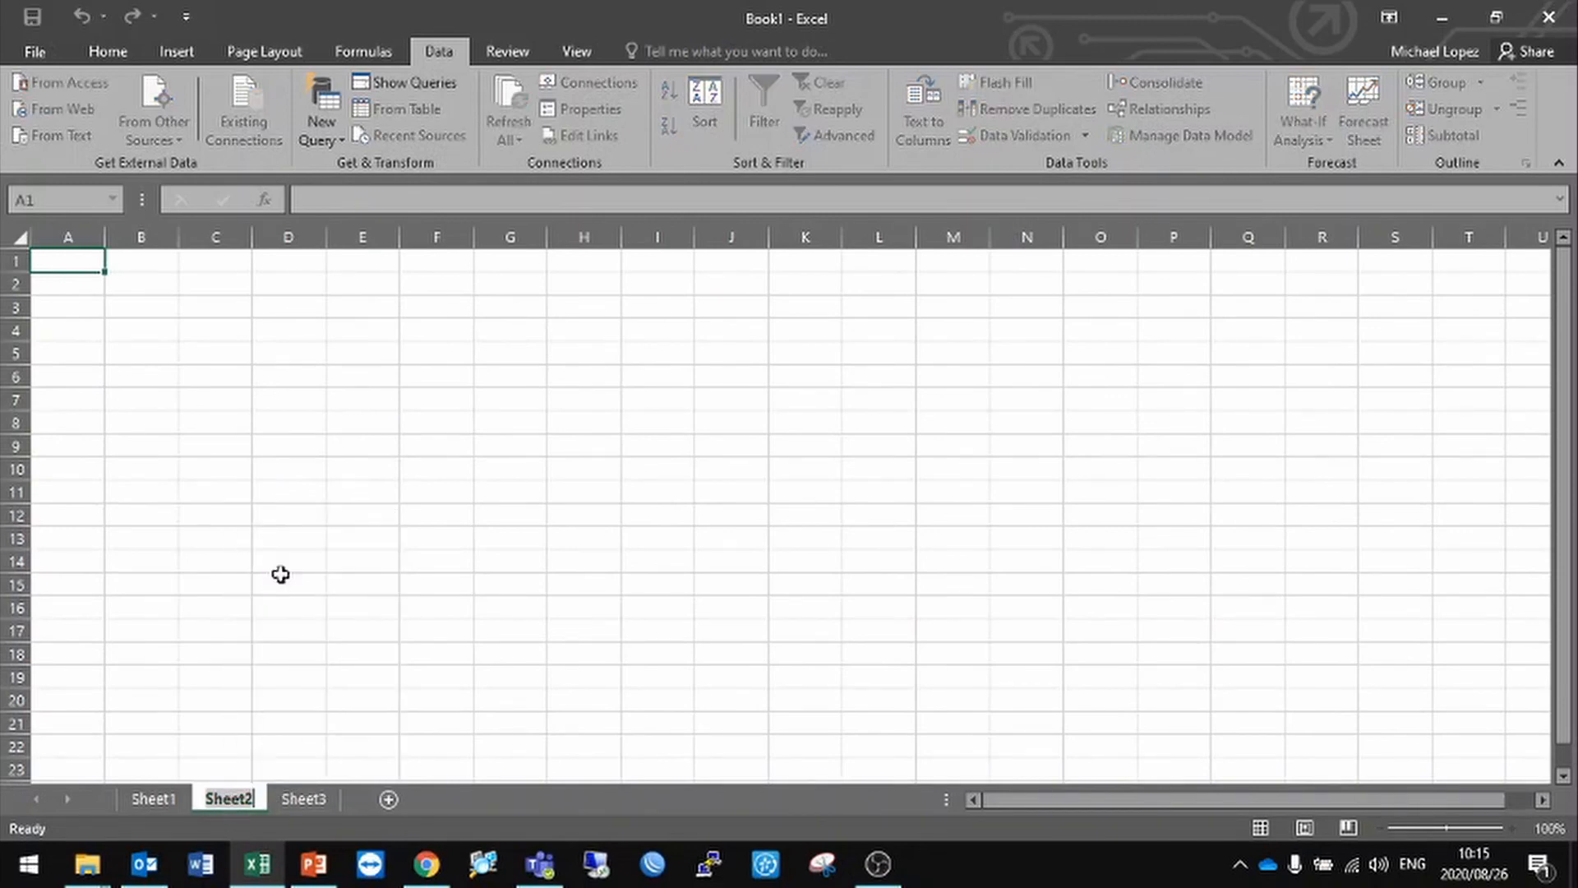
{"action": "type", "text": "Data"}
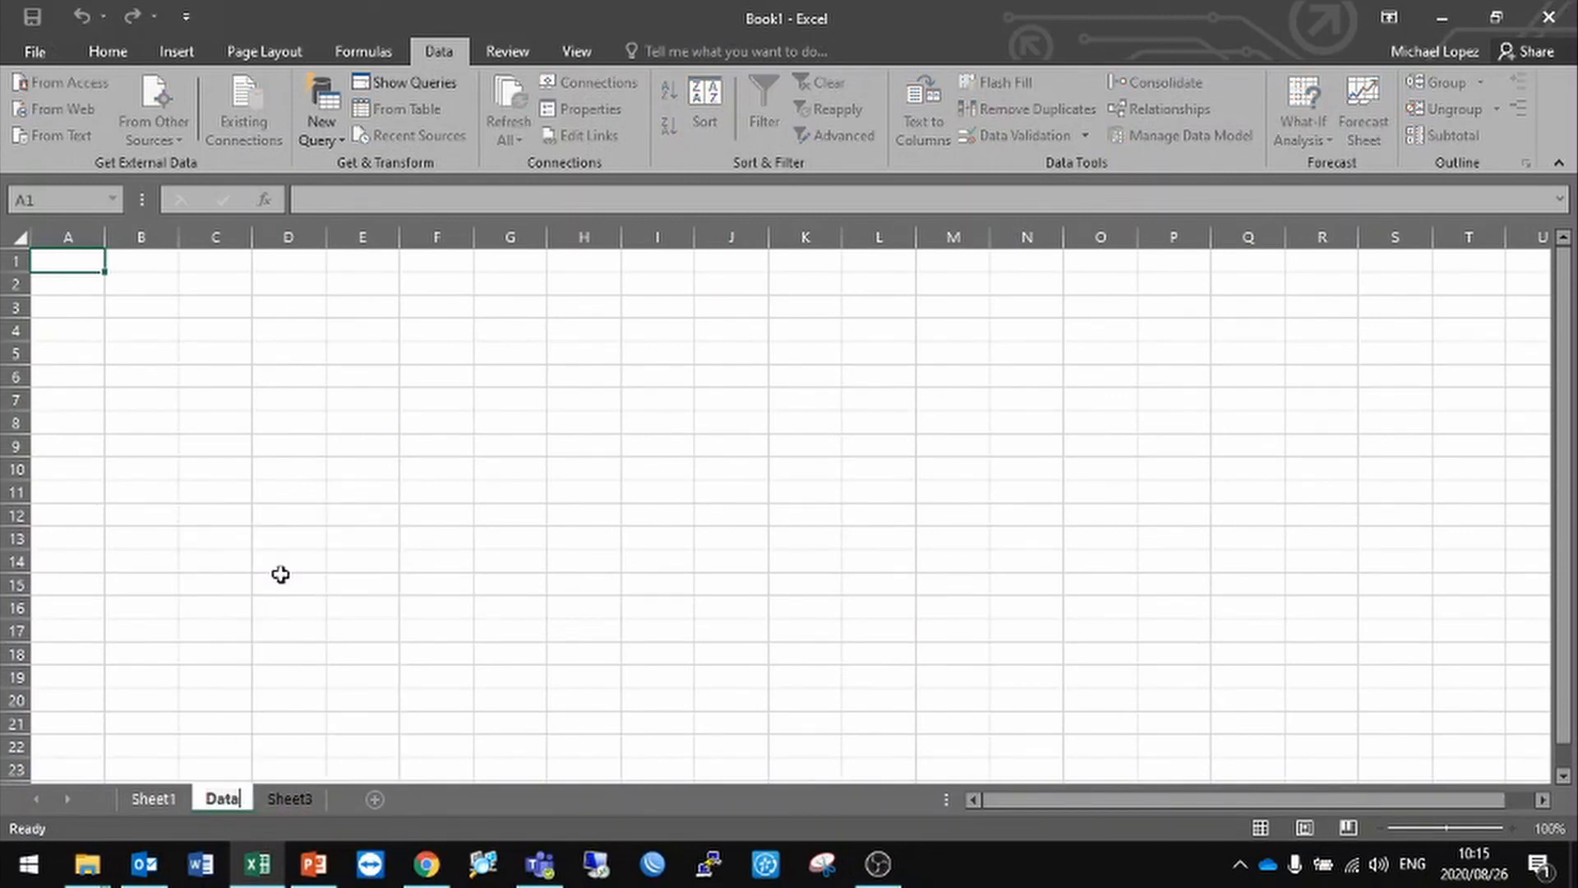
{"action": "left_click", "coordinate": [280, 575]}
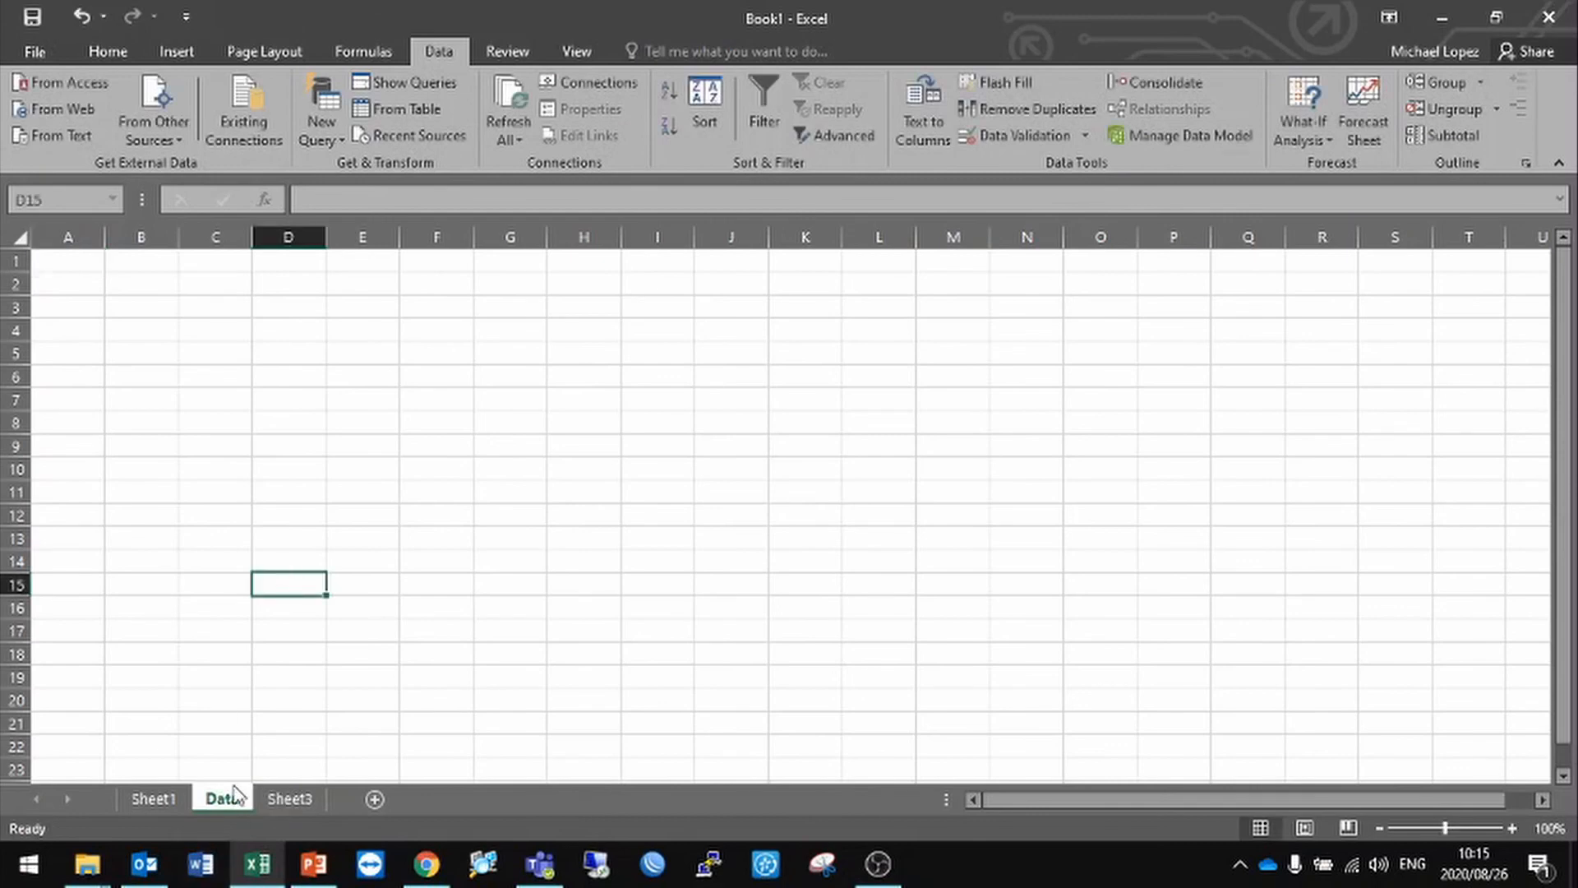
{"action": "left_click_drag", "start_coordinate": [125, 288], "coordinate": [125, 309]}
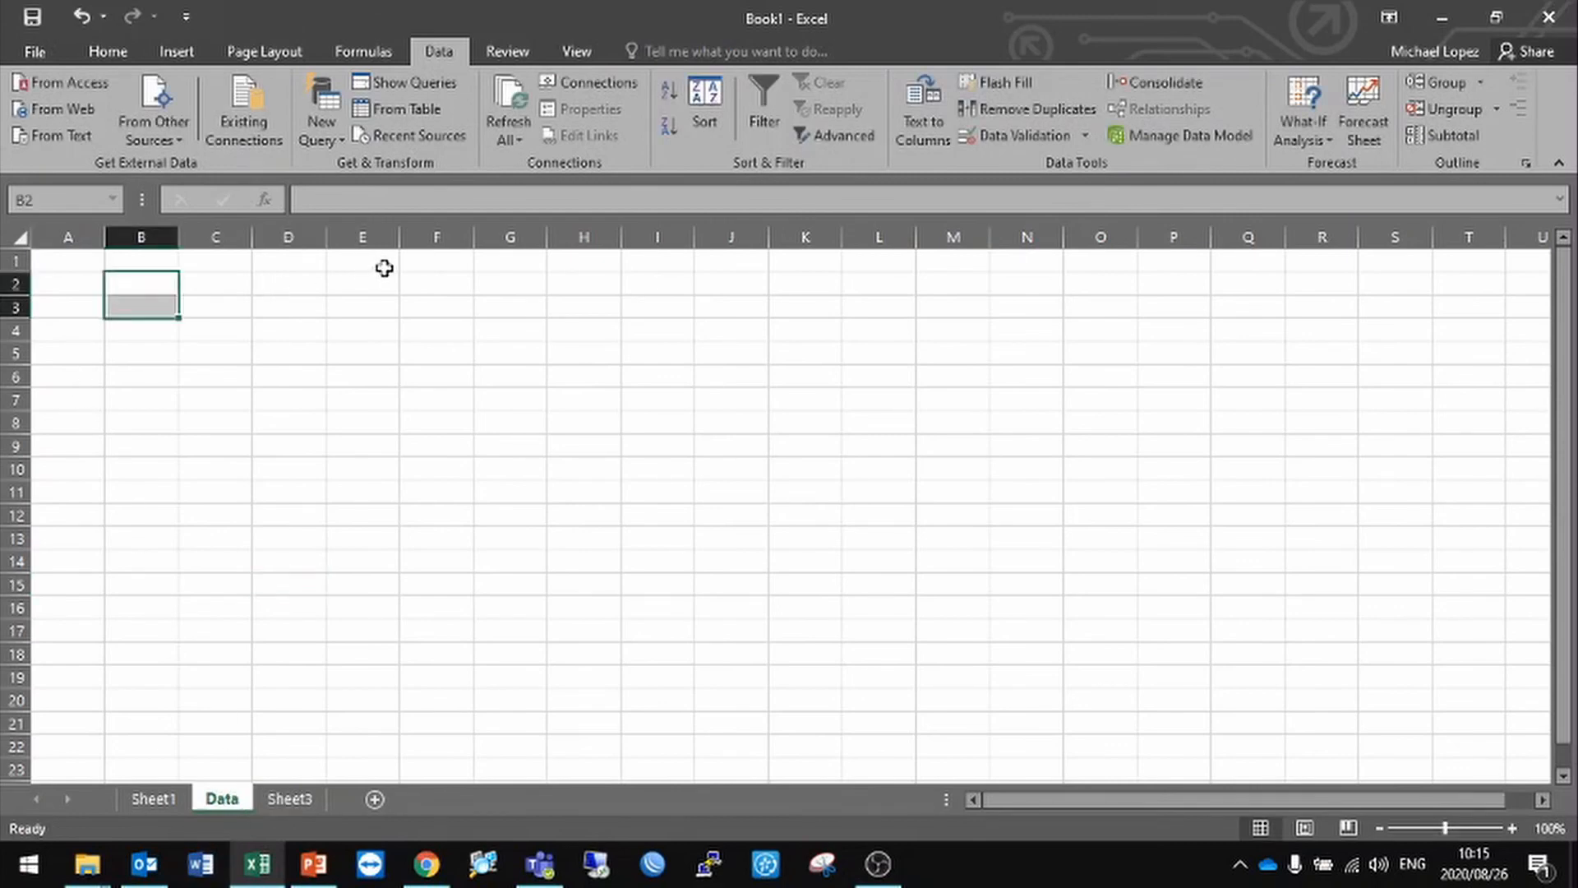
Step: Hide column K on Sheet1, which holds the Male and Female source list
{"action": "left_click", "coordinate": [153, 799]}
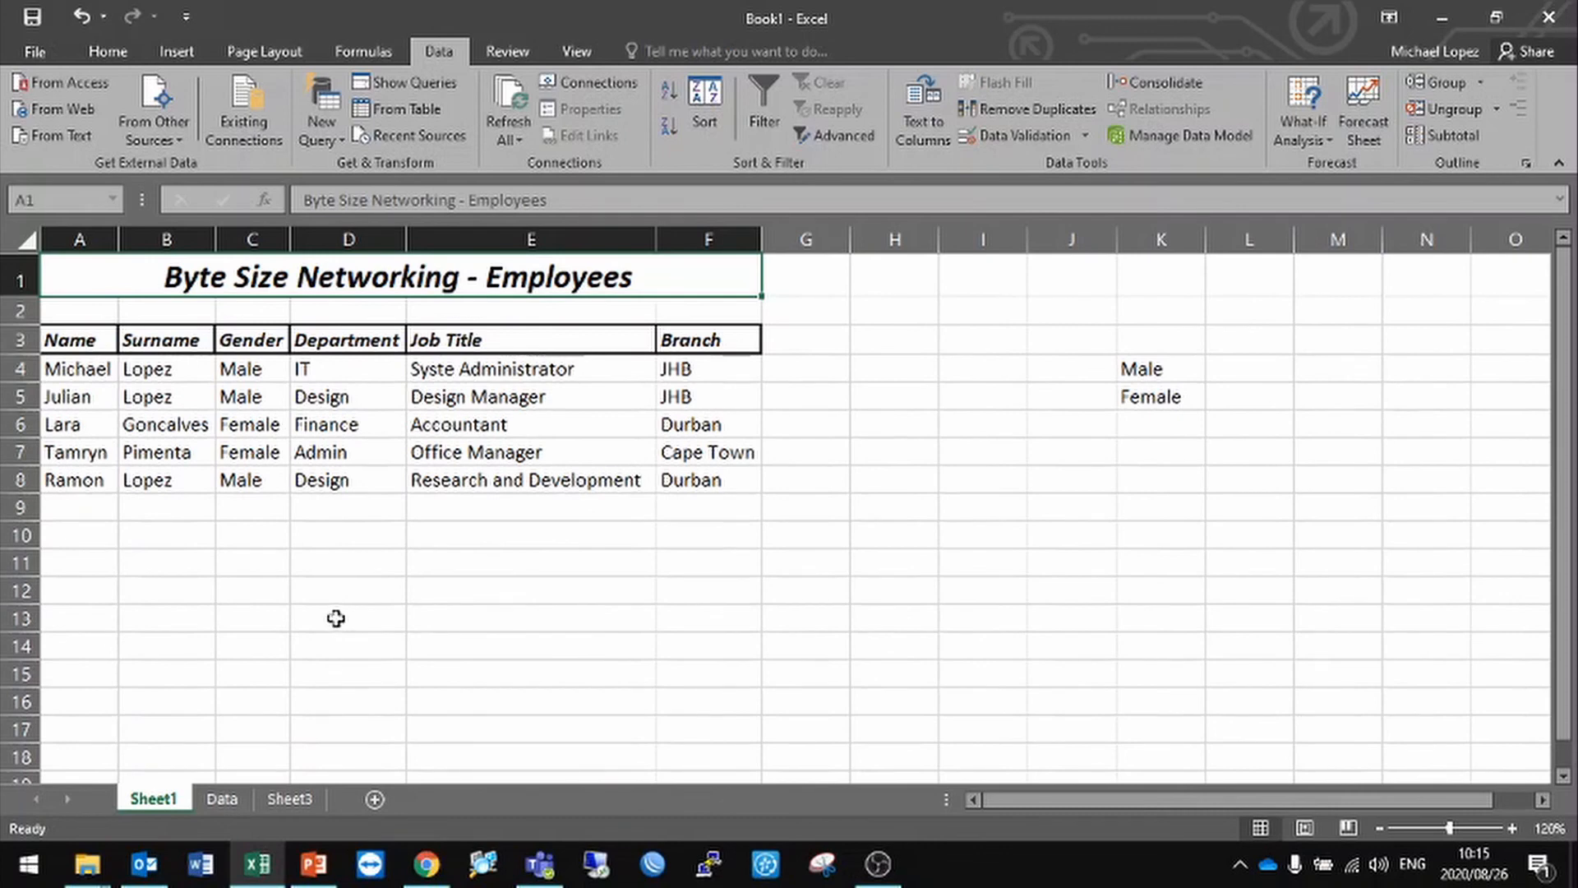
{"action": "right_click", "coordinate": [1153, 235]}
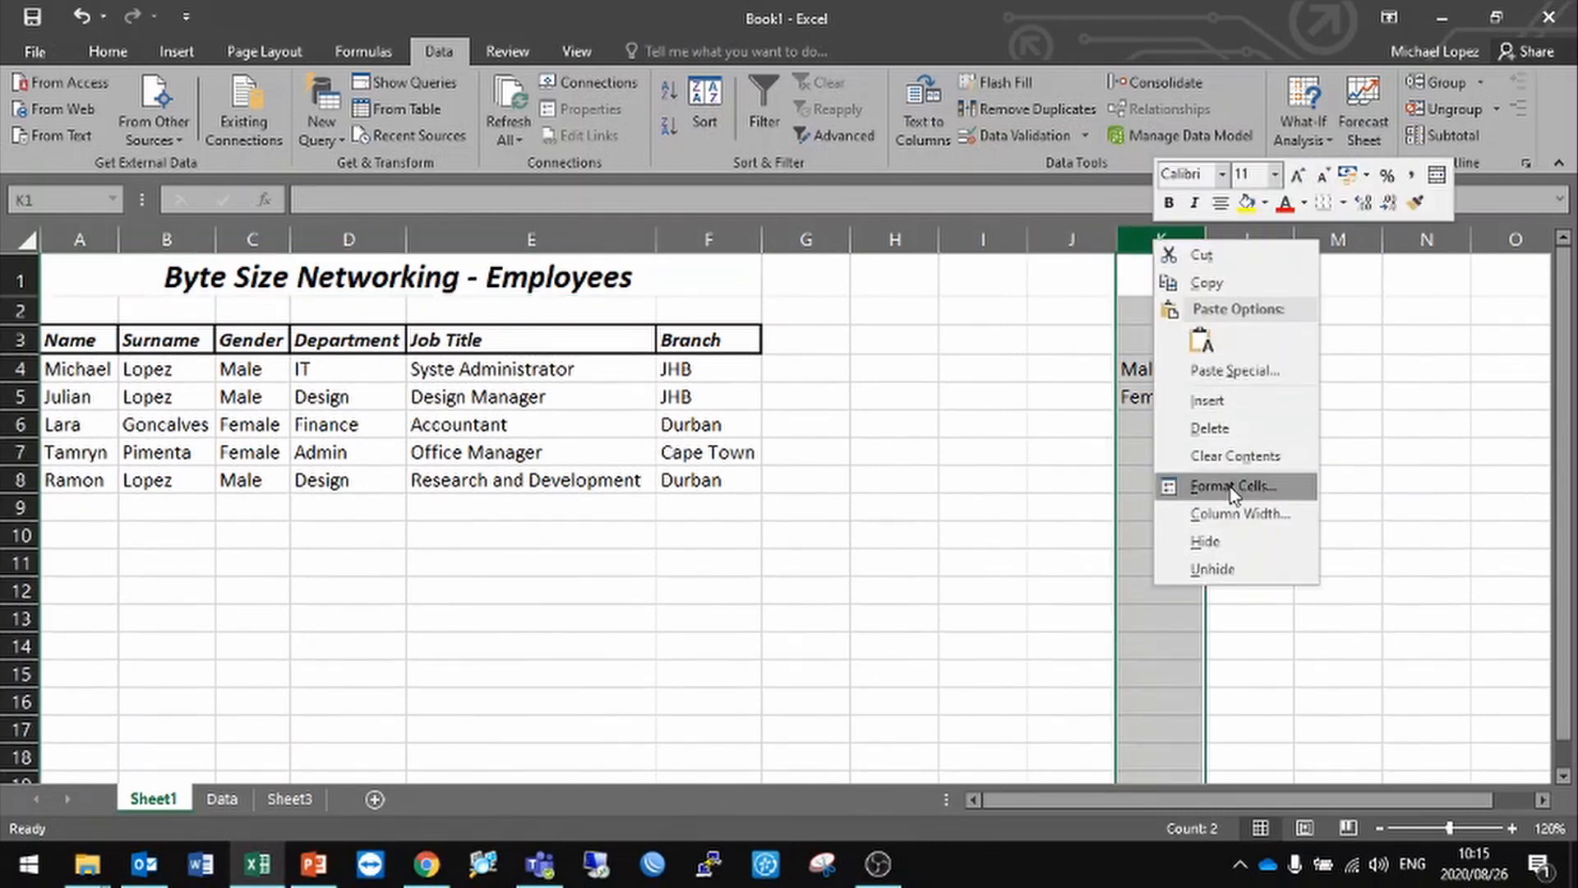
{"action": "left_click", "coordinate": [1212, 544]}
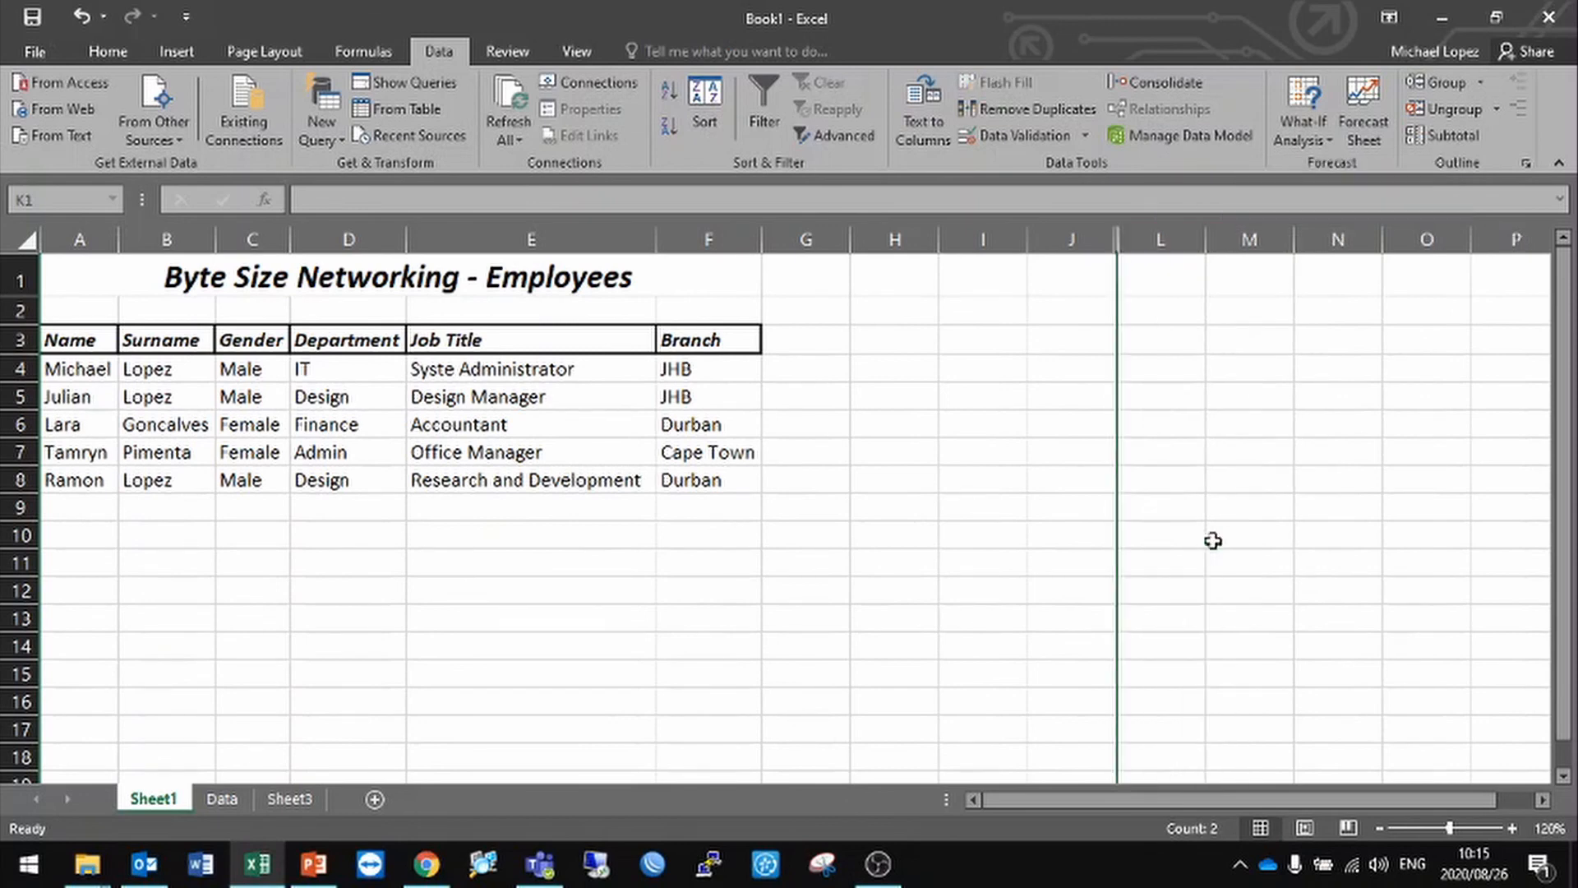
{"action": "left_click", "coordinate": [846, 730]}
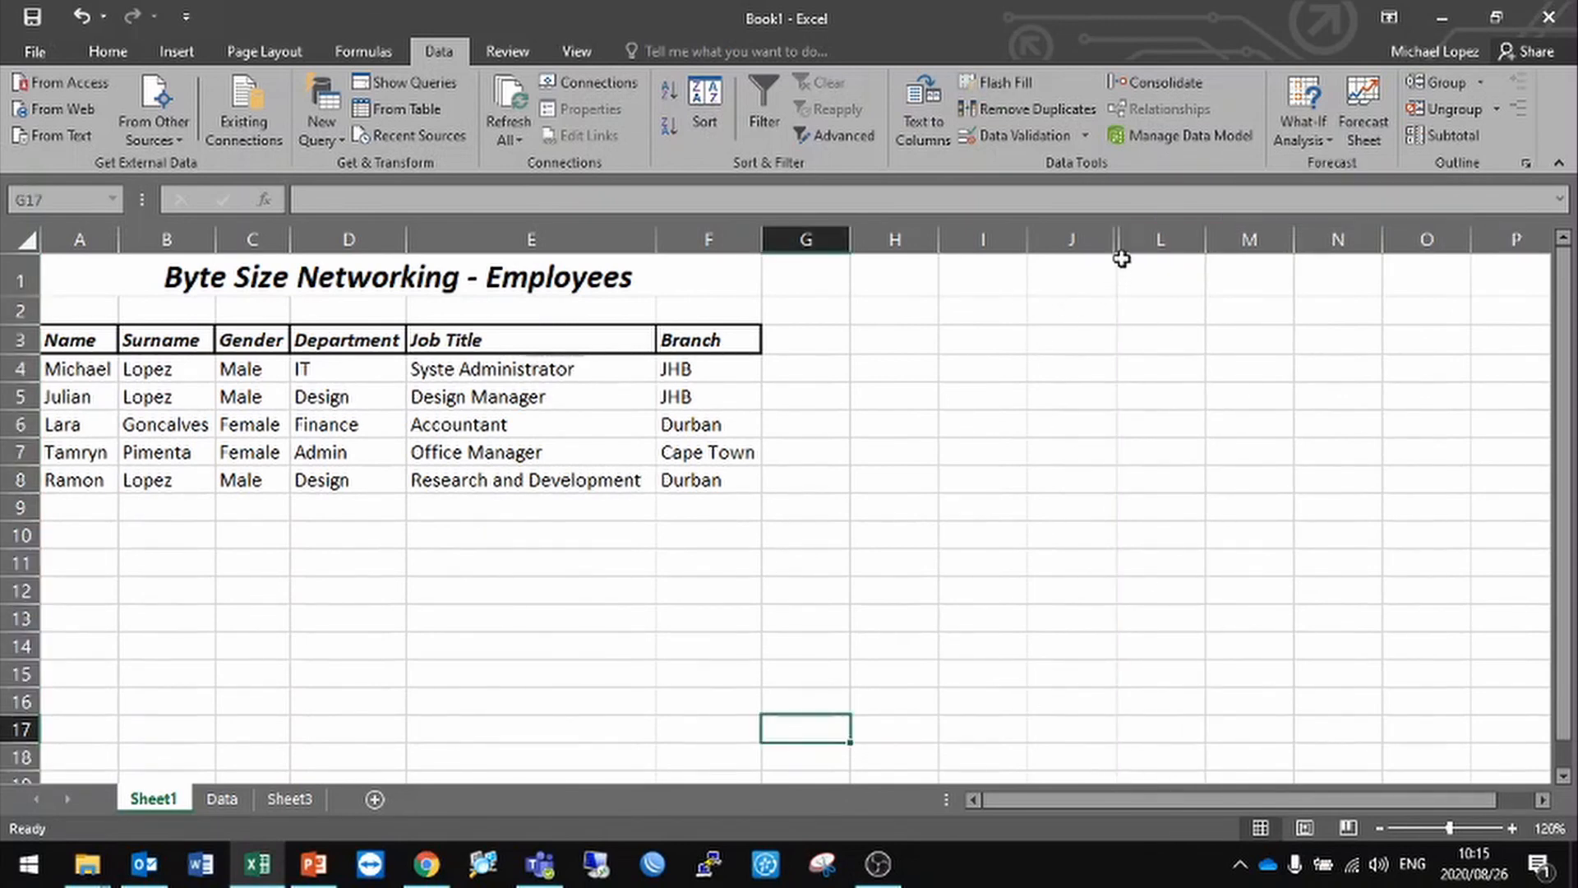
{"action": "left_click", "coordinate": [1063, 234]}
Step: Check the gender dropdown lists in C4 and C5 without changing the selected values
{"action": "left_click", "coordinate": [264, 369]}
{"action": "left_click", "coordinate": [300, 369]}
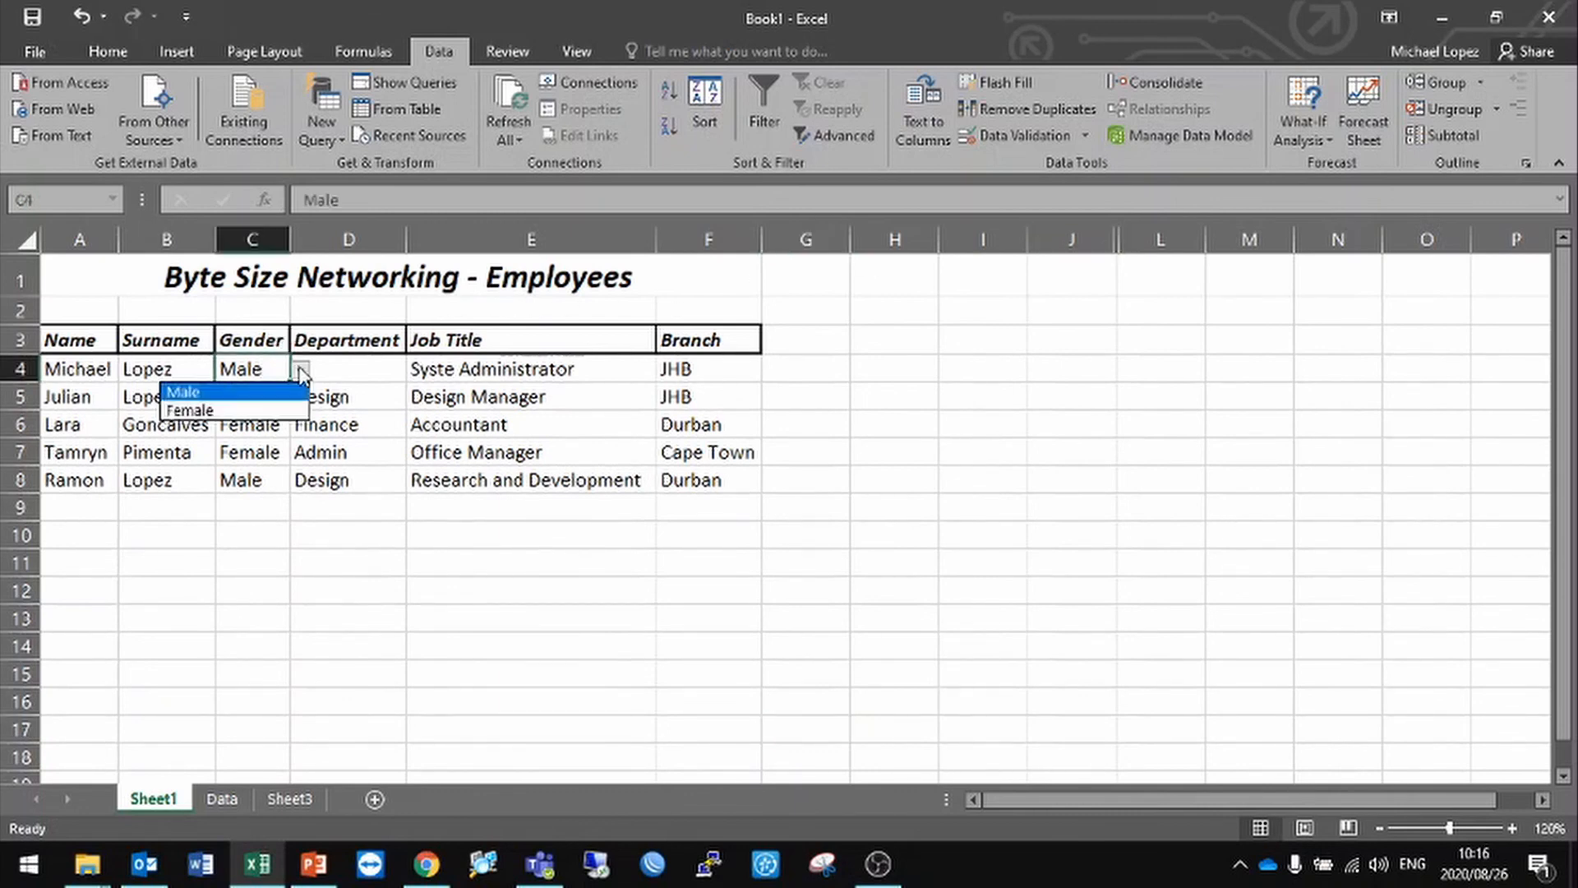
{"action": "left_click", "coordinate": [301, 372]}
{"action": "left_click", "coordinate": [259, 393]}
{"action": "left_click", "coordinate": [299, 397]}
{"action": "left_click", "coordinate": [299, 397]}
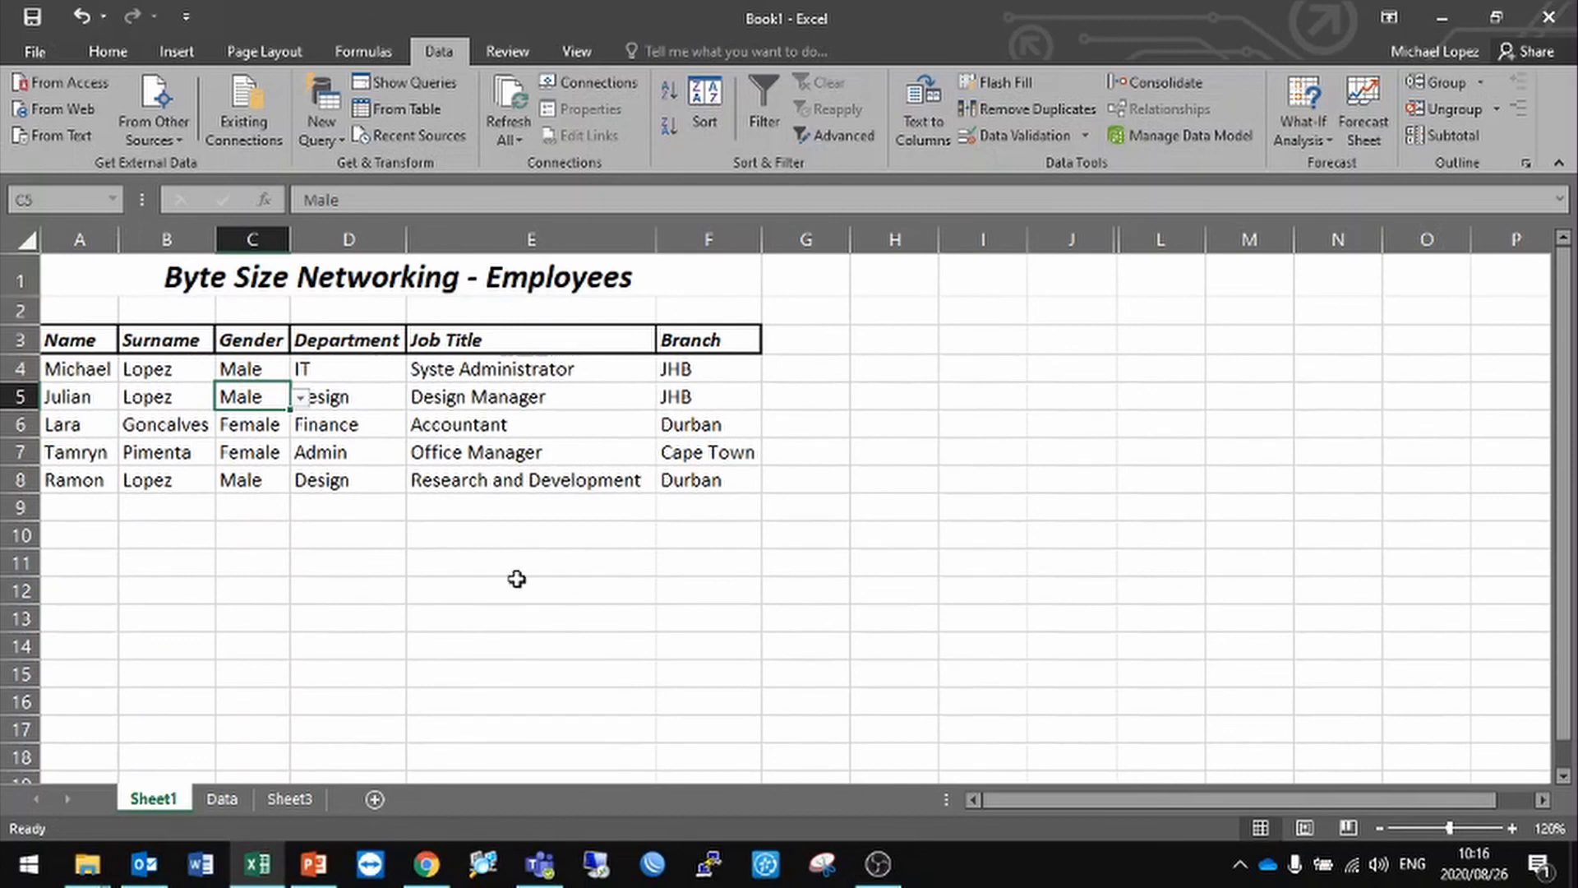
Step: View the Data sheet and return to the employee list on Sheet1
{"action": "left_click", "coordinate": [62, 277]}
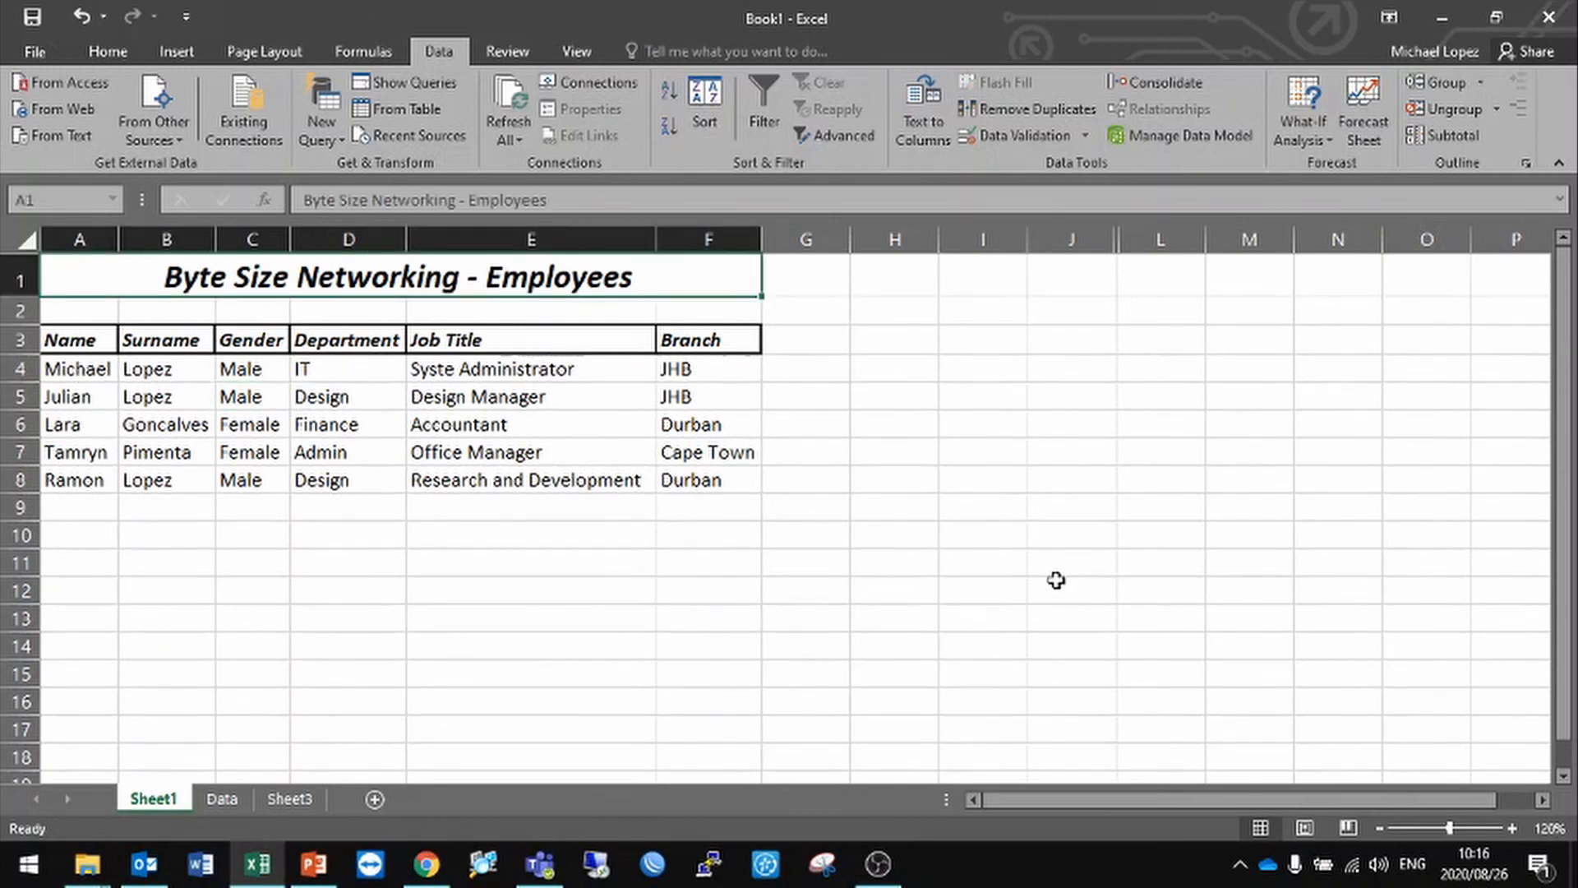
{"action": "left_click", "coordinate": [234, 799]}
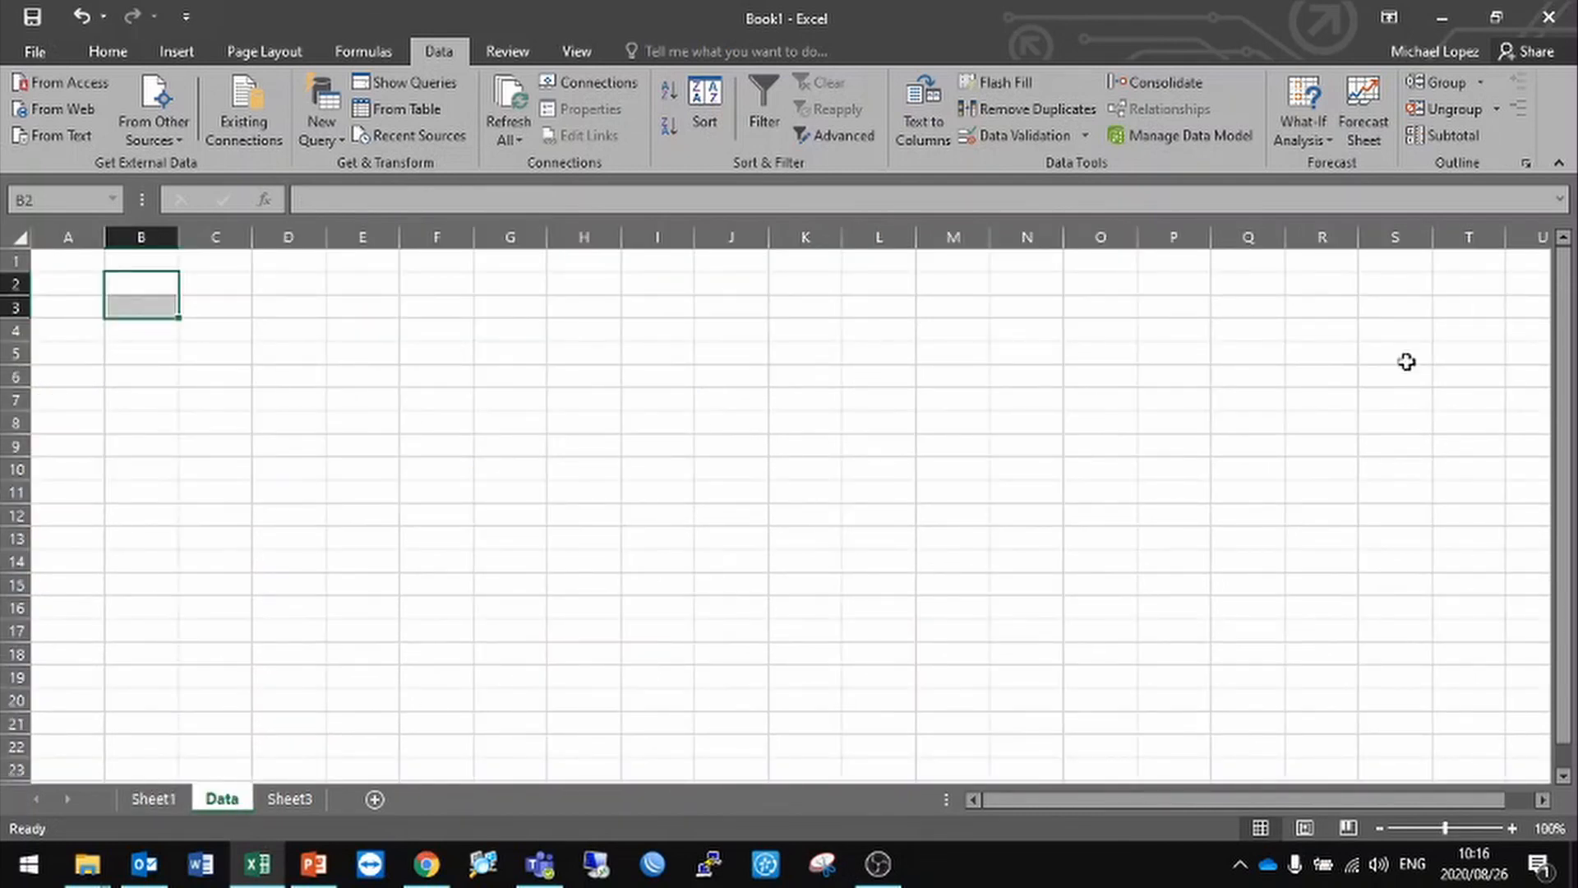
{"action": "left_click", "coordinate": [170, 798]}
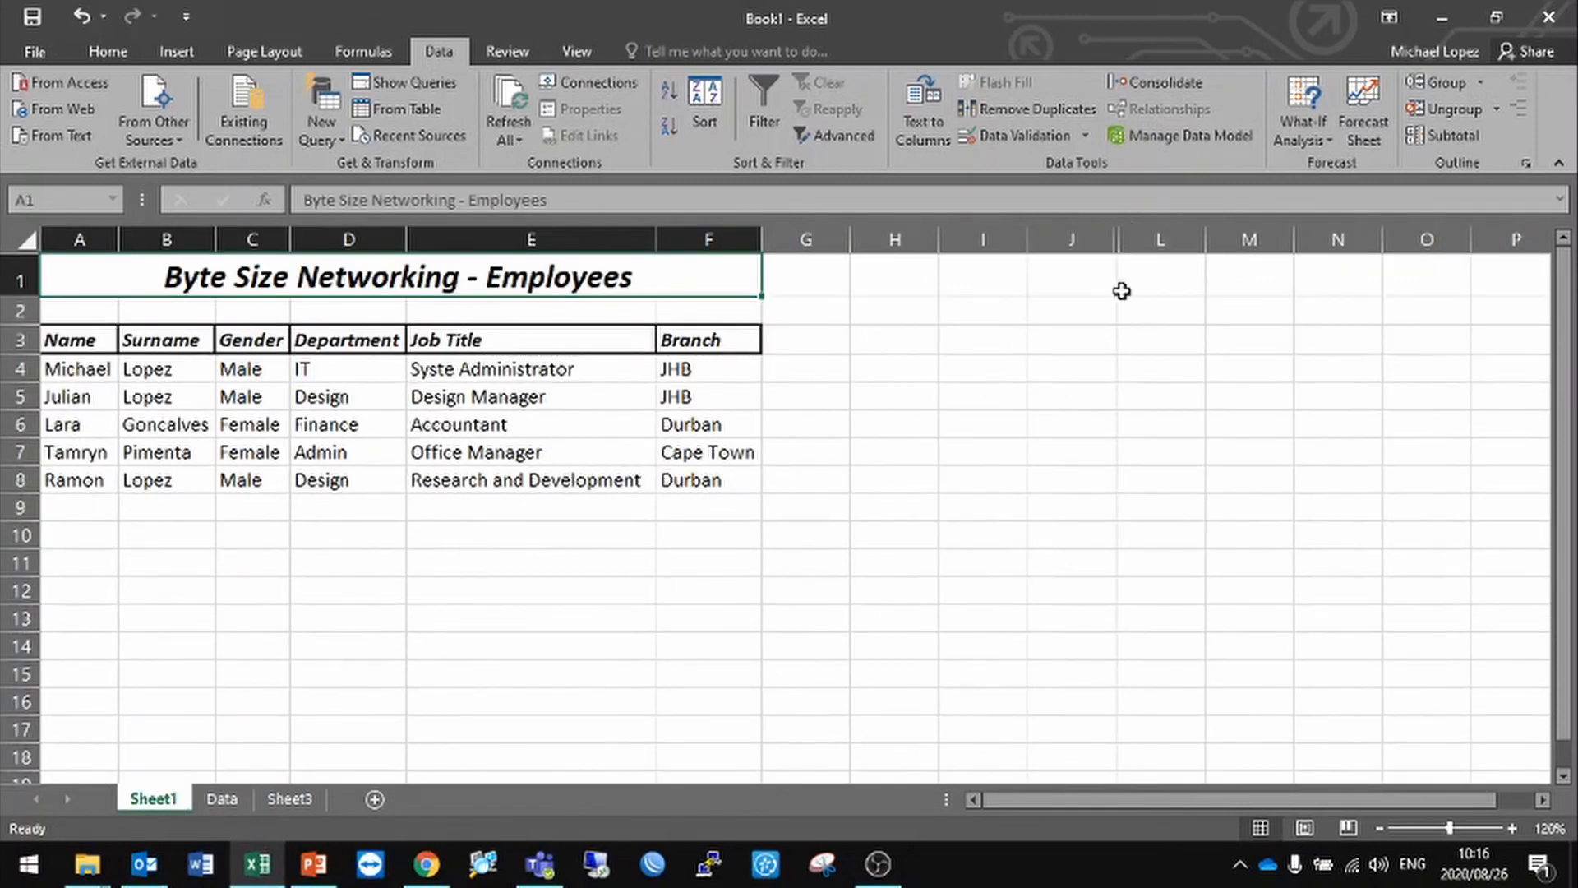